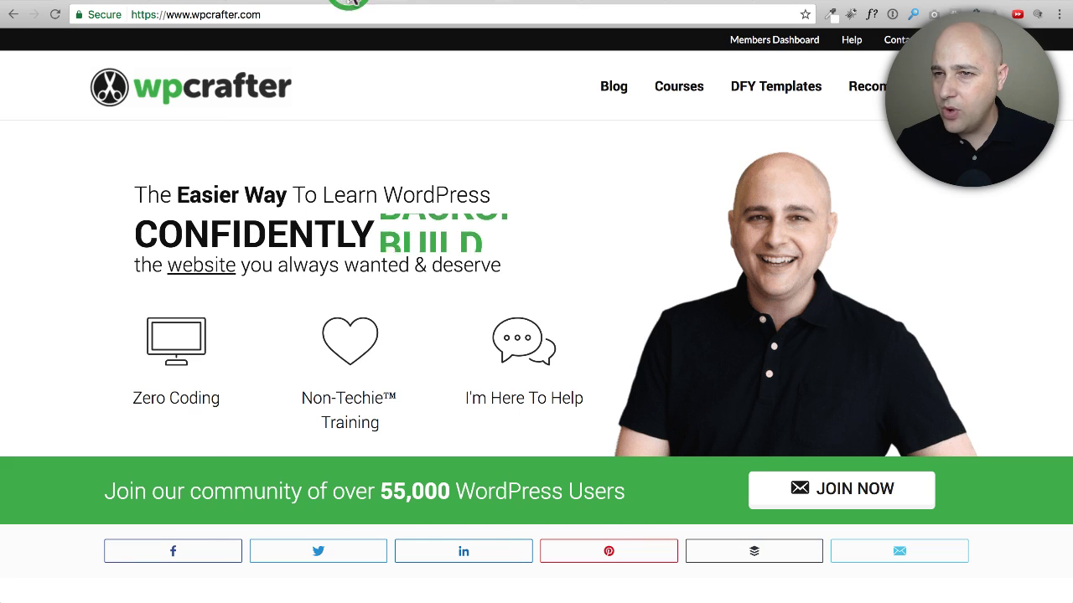
Compare the features, prices and renewal terms of the WPML plans on its purchase page, declining the plugin comparison offer.
click(350, 3)
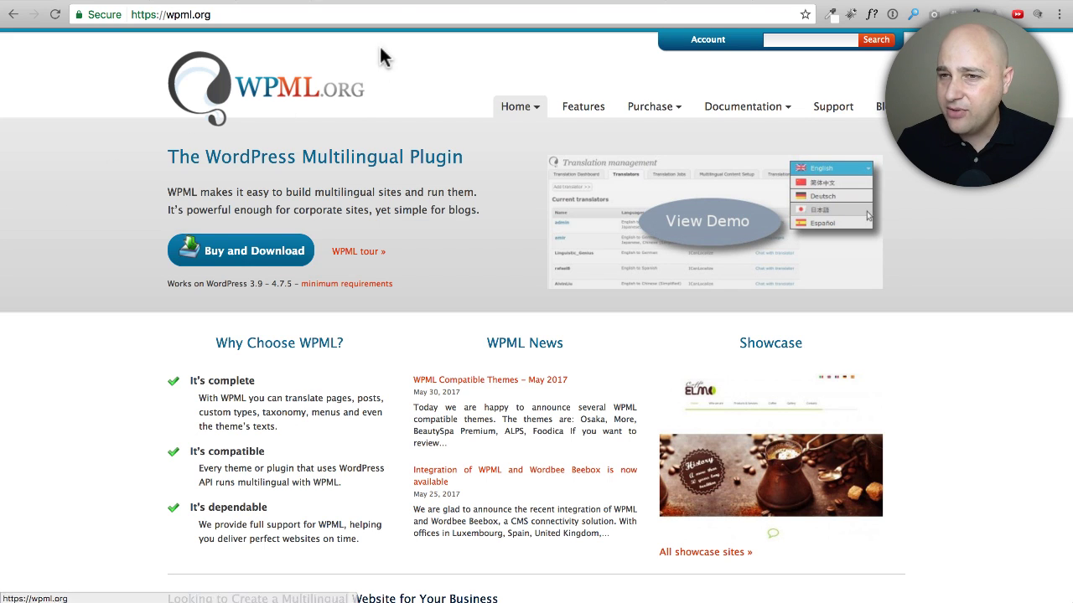
click(449, 1)
scroll(310, 228, down, 5)
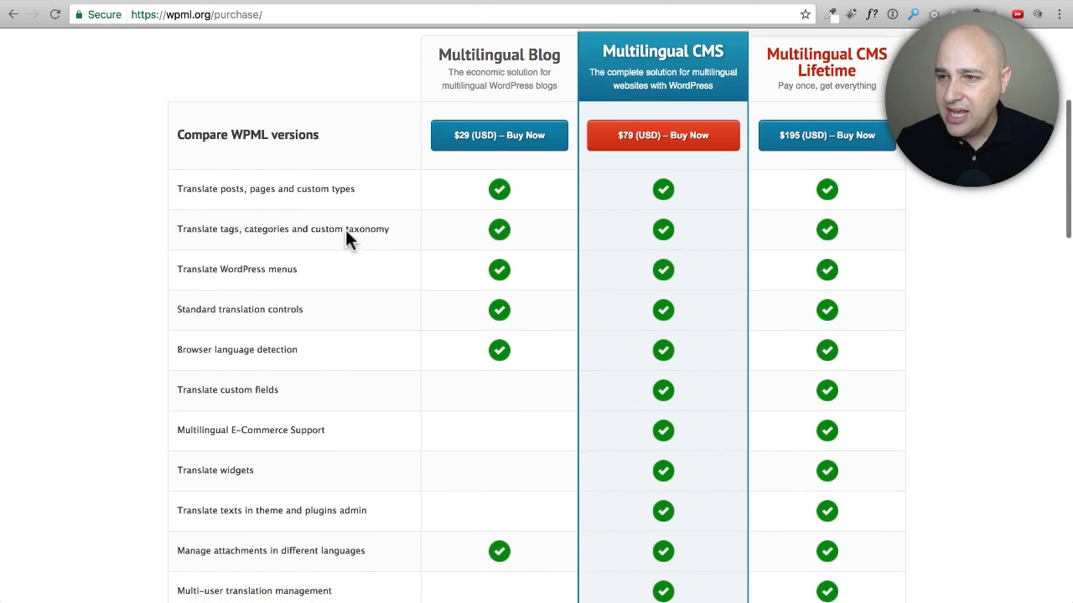
scroll(347, 238, up, 1)
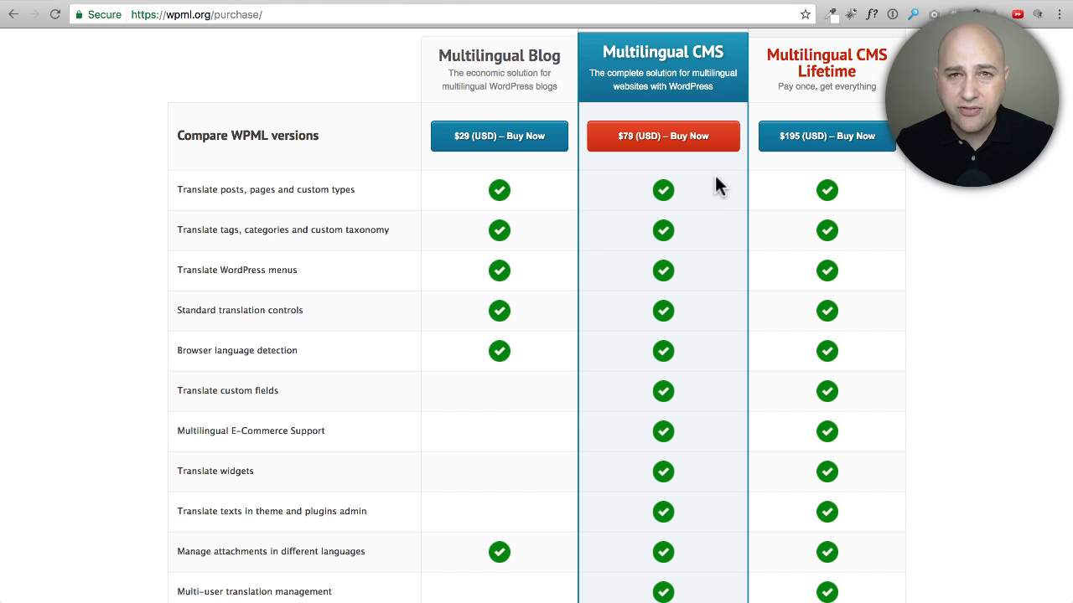
scroll(715, 178, down, 1)
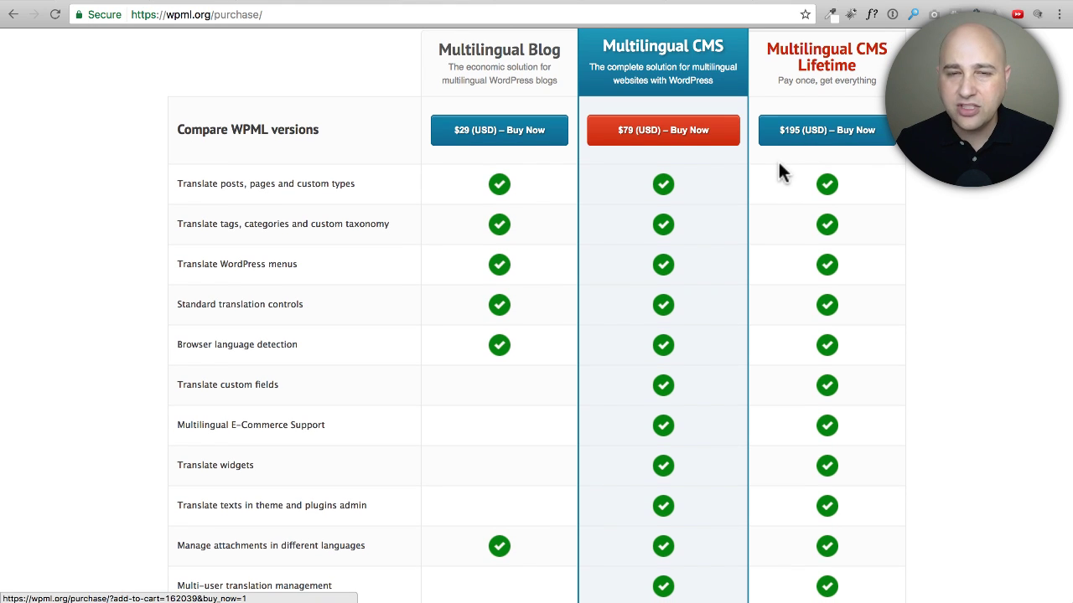
scroll(761, 180, down, 8)
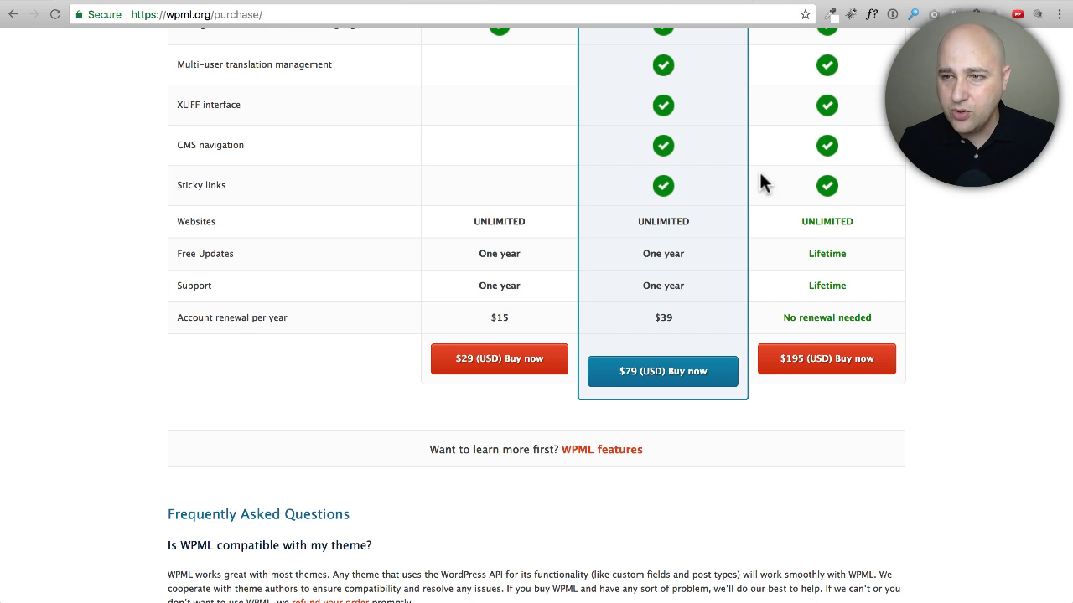
scroll(759, 170, up, 6)
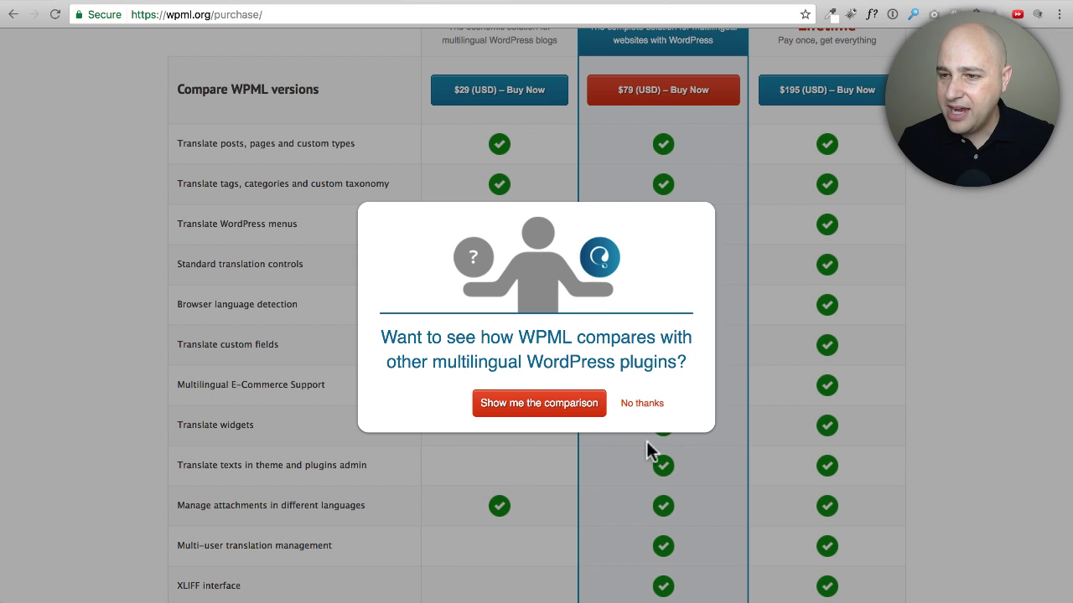
click(642, 403)
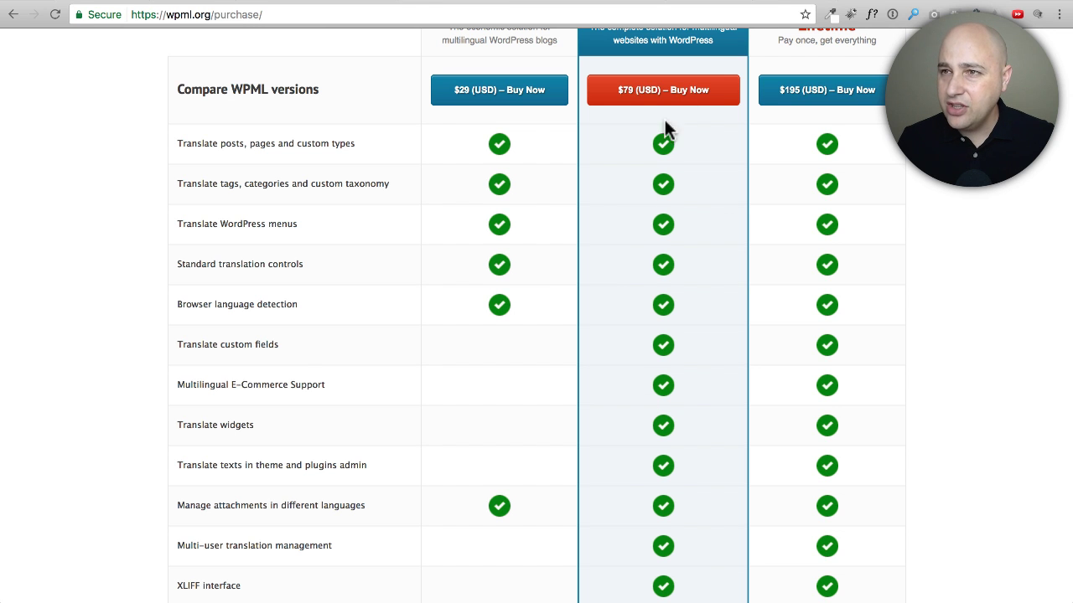
Review the Polylang for WooCommerce product page, including its site licences, the Pro bundle comparison table and the yearly licence note.
click(785, 3)
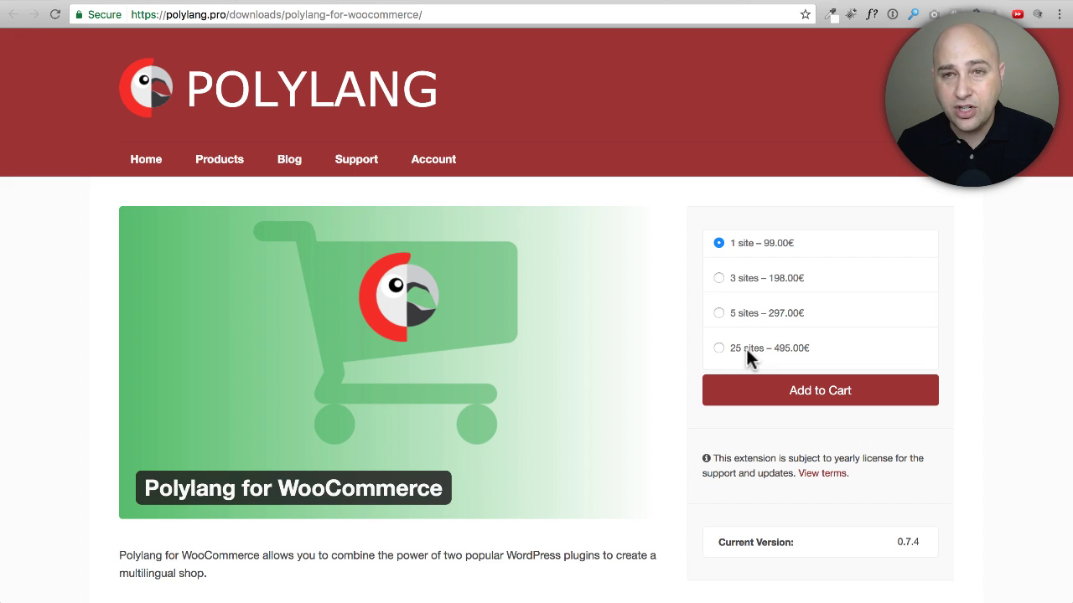
scroll(637, 355, down, 5)
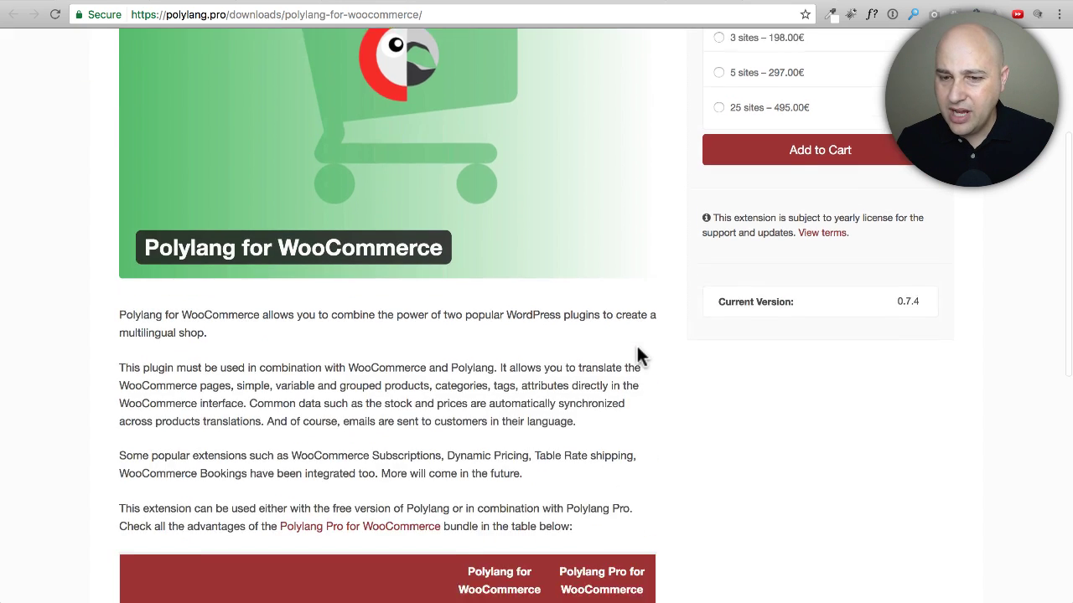
scroll(637, 357, down, 6)
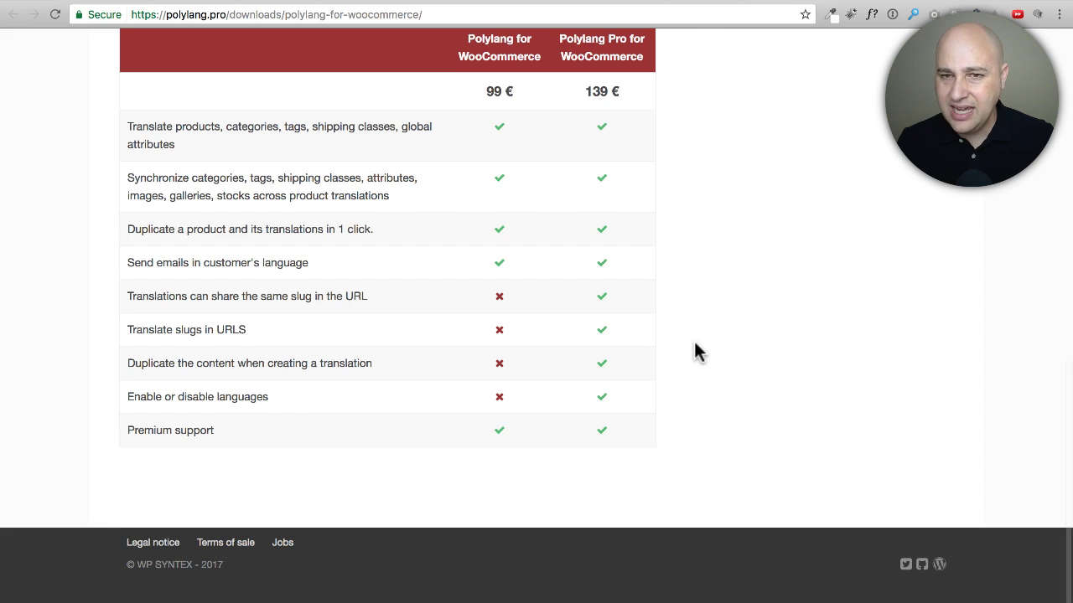
scroll(693, 343, up, 1)
scroll(694, 348, up, 7)
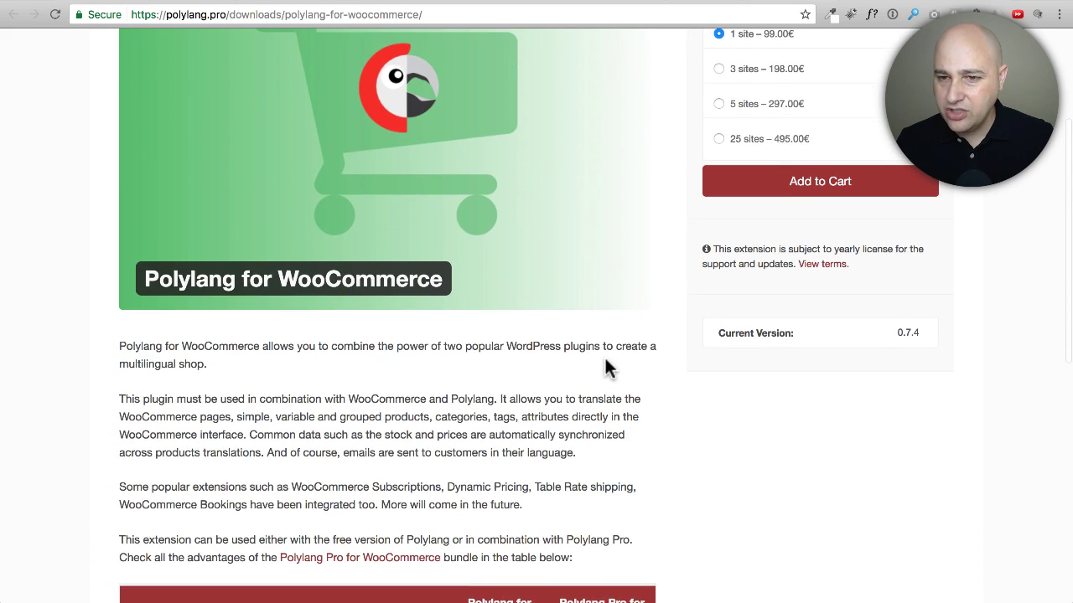
scroll(604, 359, up, 3)
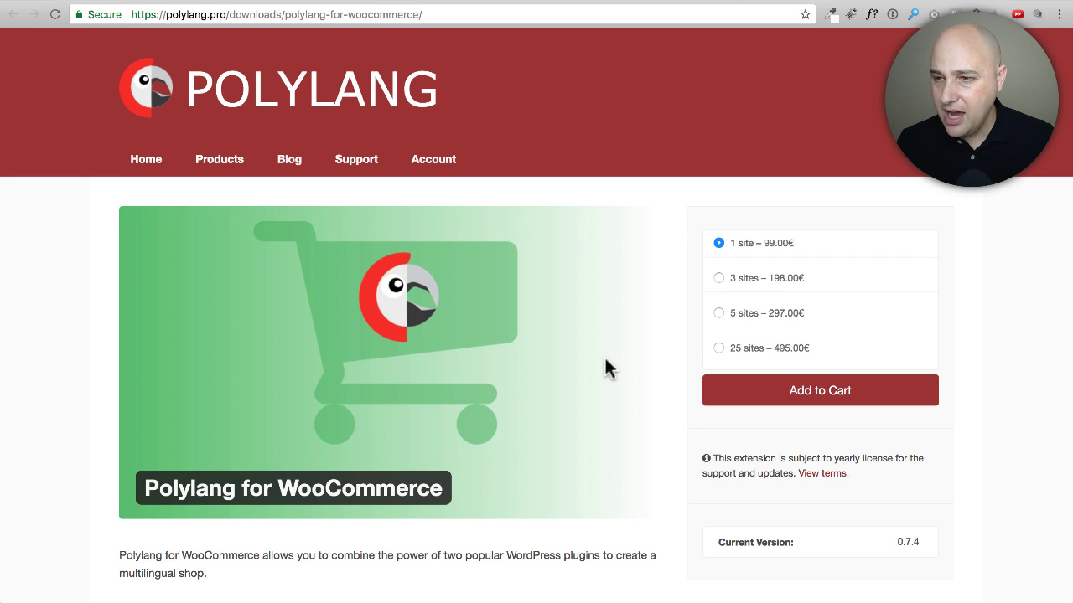
drag(718, 462, 738, 487)
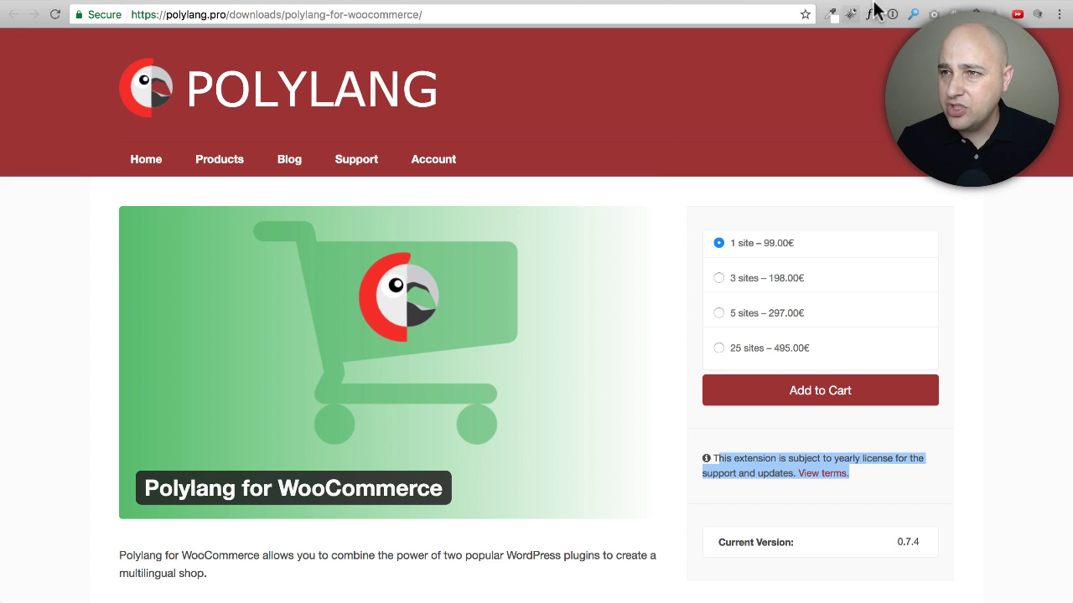
Open the Weglot site's pricing page and compare its plans under yearly and monthly payment.
key(ctrl+Tab)
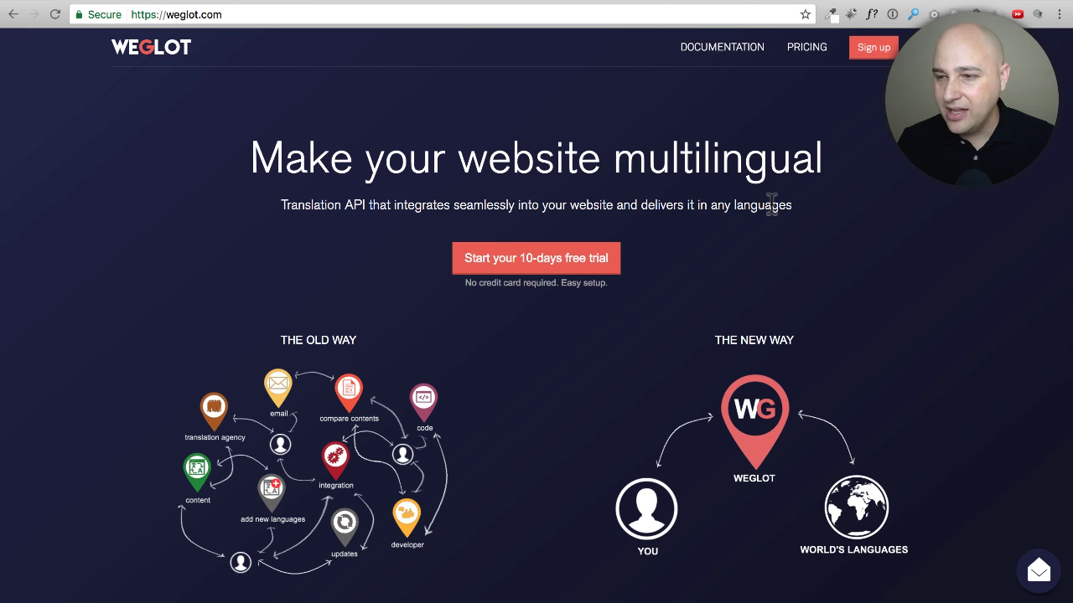
click(805, 49)
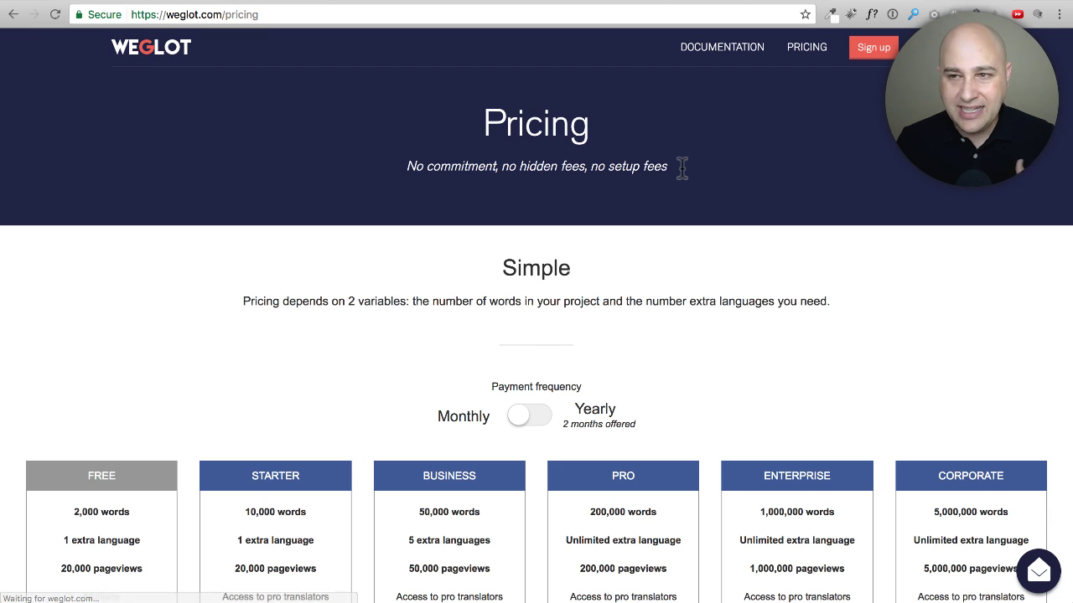
scroll(682, 168, down, 2)
scroll(682, 168, down, 1)
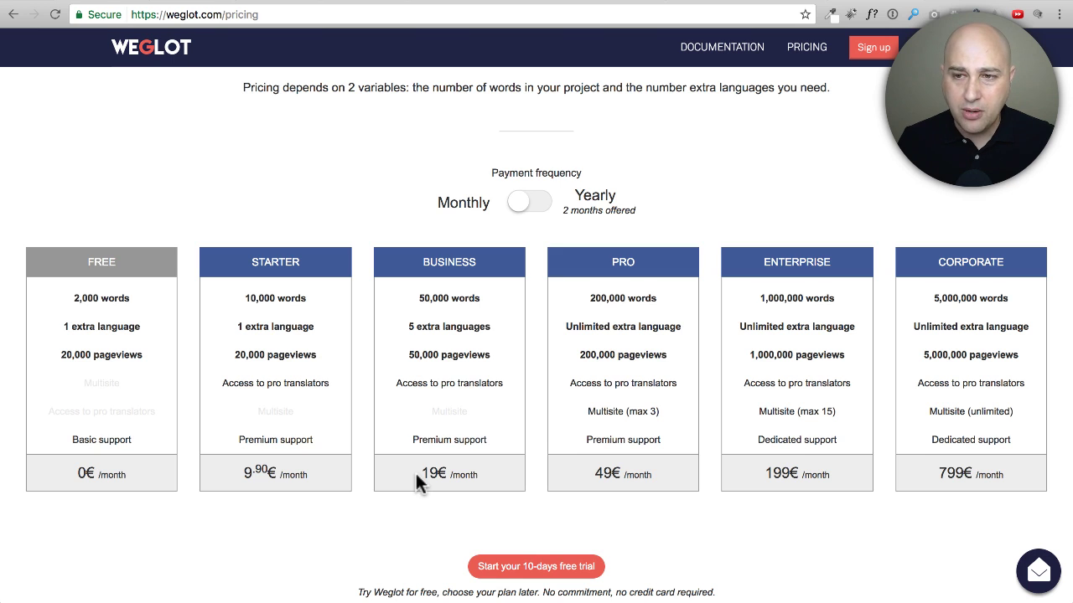
click(541, 204)
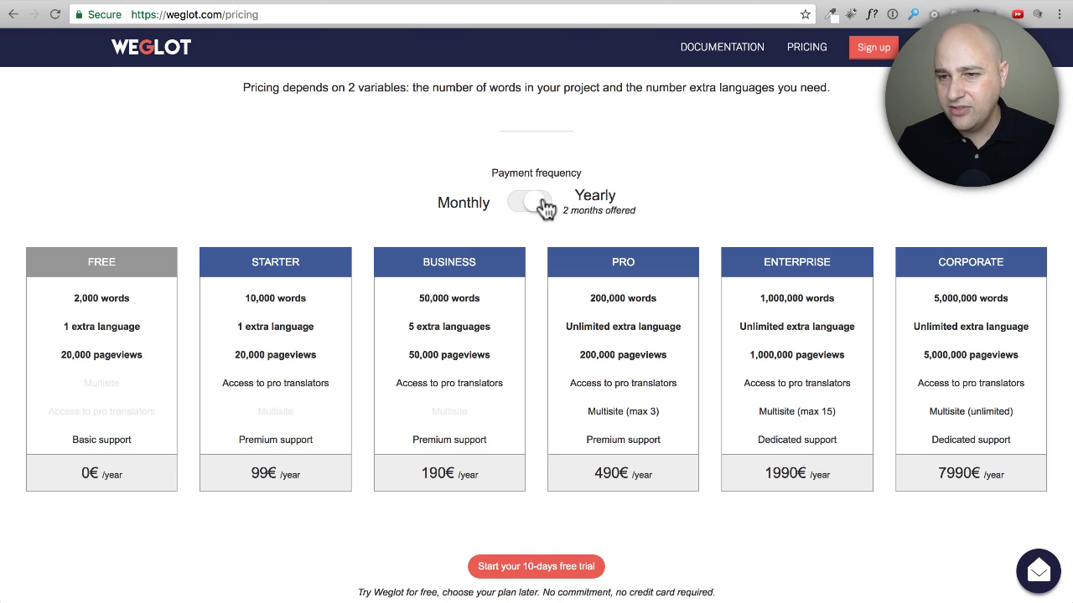
click(503, 204)
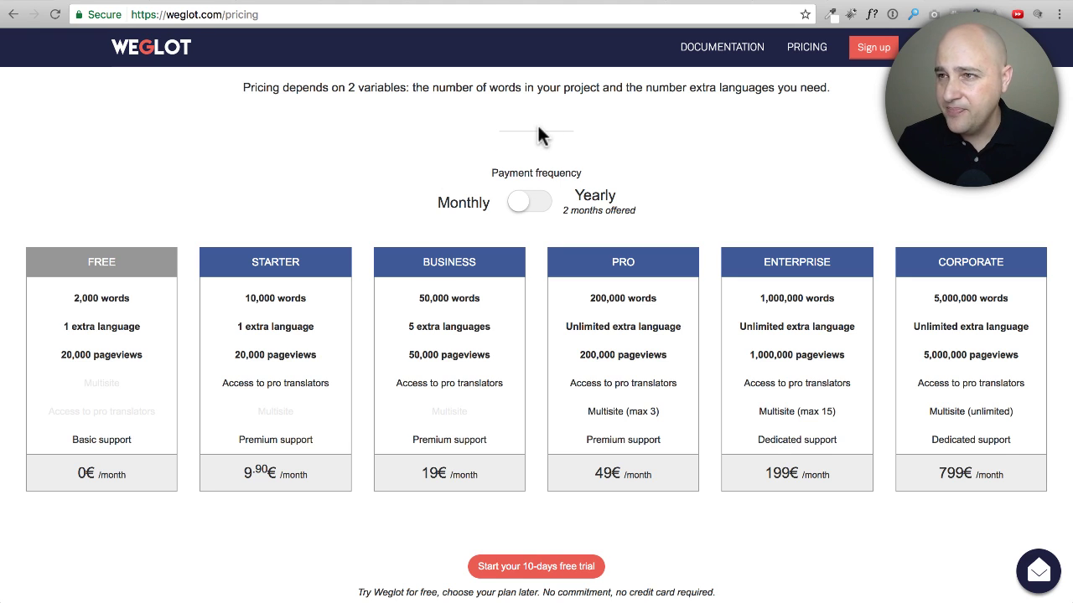
Switch to WPML's Core and Add-on Plugins documentation and read through the descriptions of the add-ons and compatibility plugins.
click(442, 3)
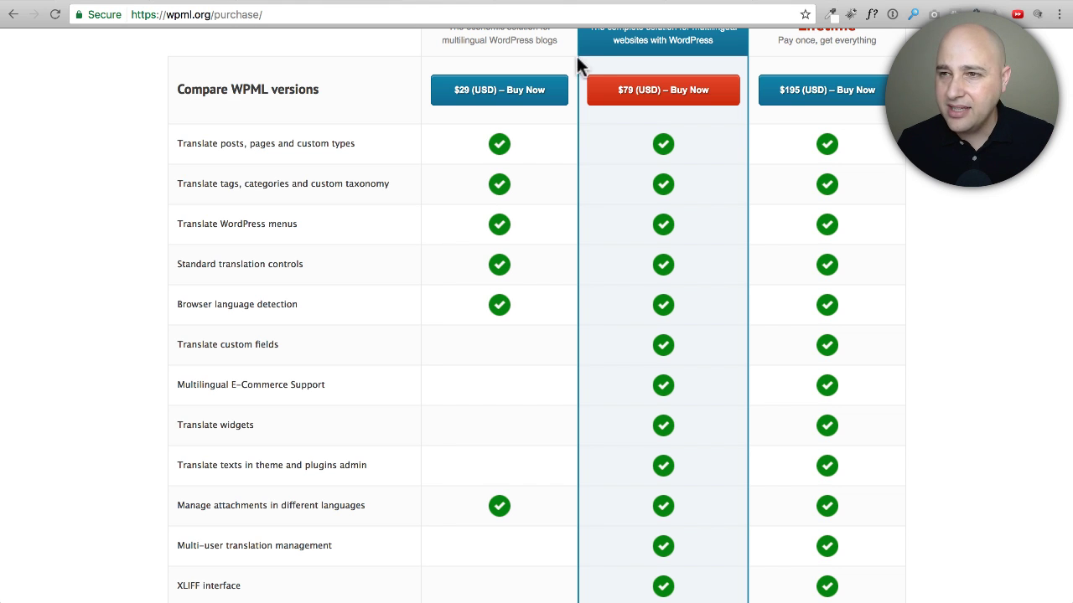
click(543, 4)
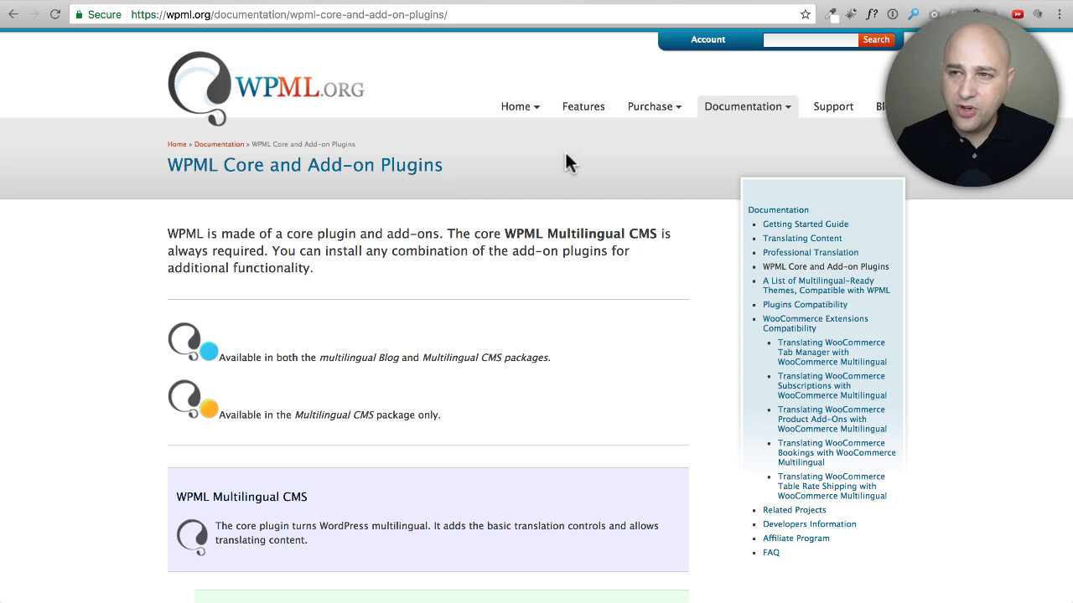
mouse_move(738, 109)
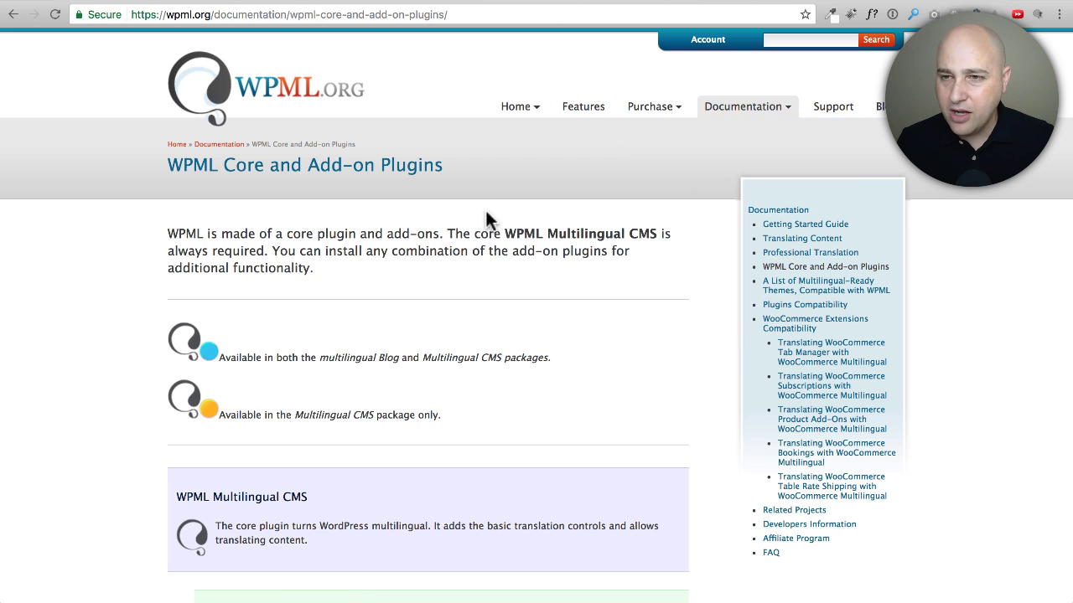
scroll(486, 210, down, 10)
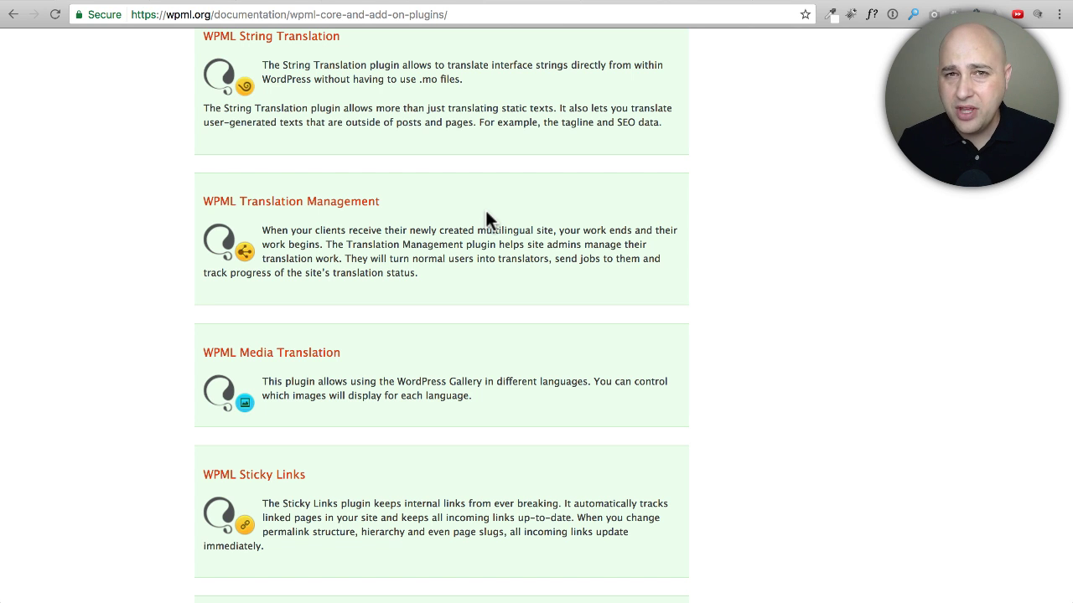
scroll(486, 211, down, 7)
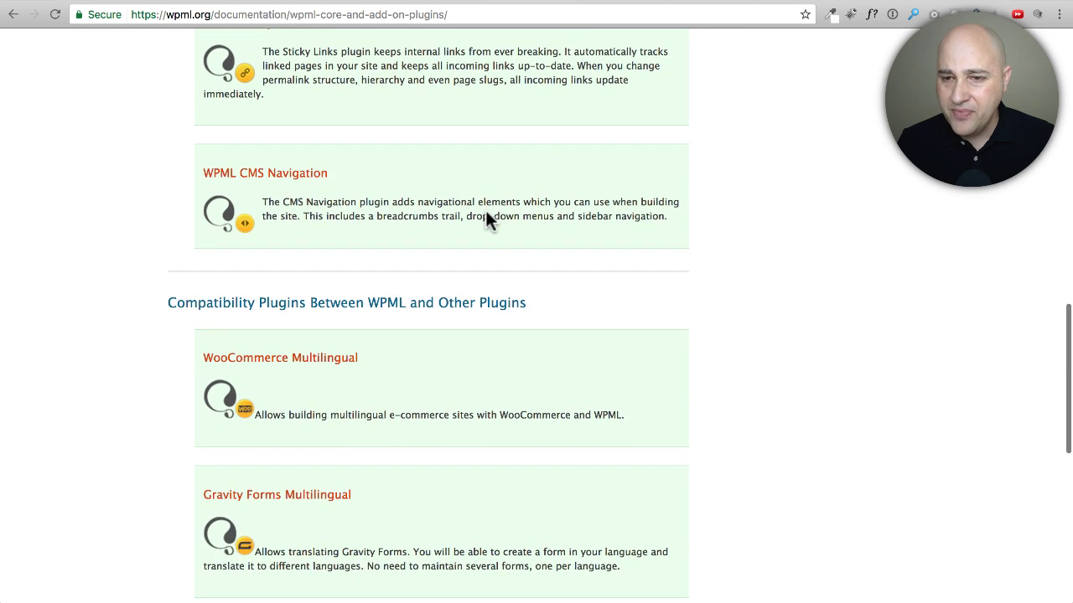
key(Home)
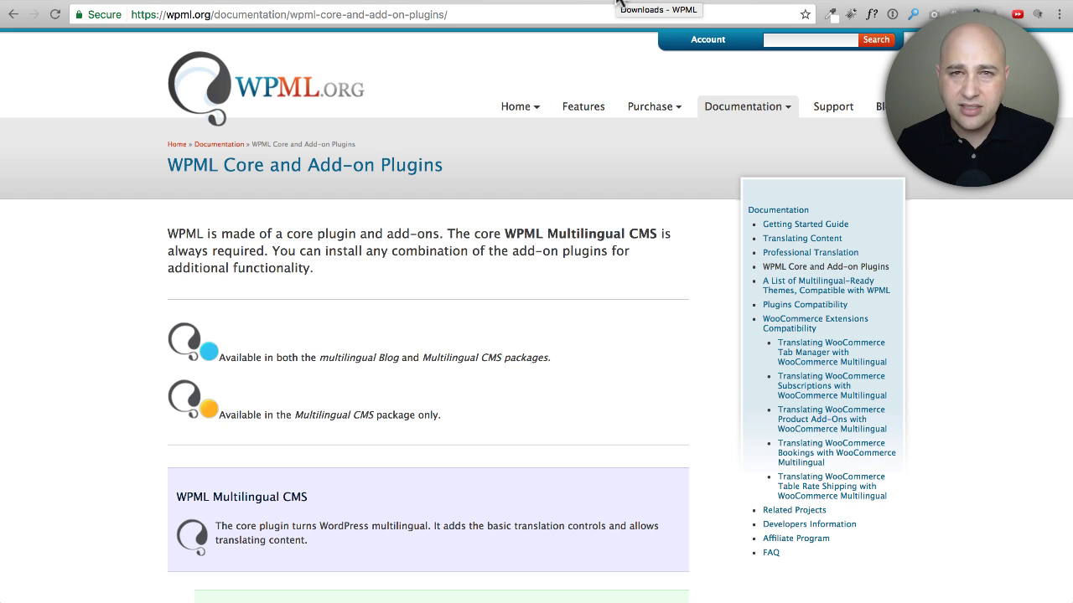
Open the WPML account downloads page and examine the full list of components, from Multilingual CMS to WPML Page Builders.
click(618, 3)
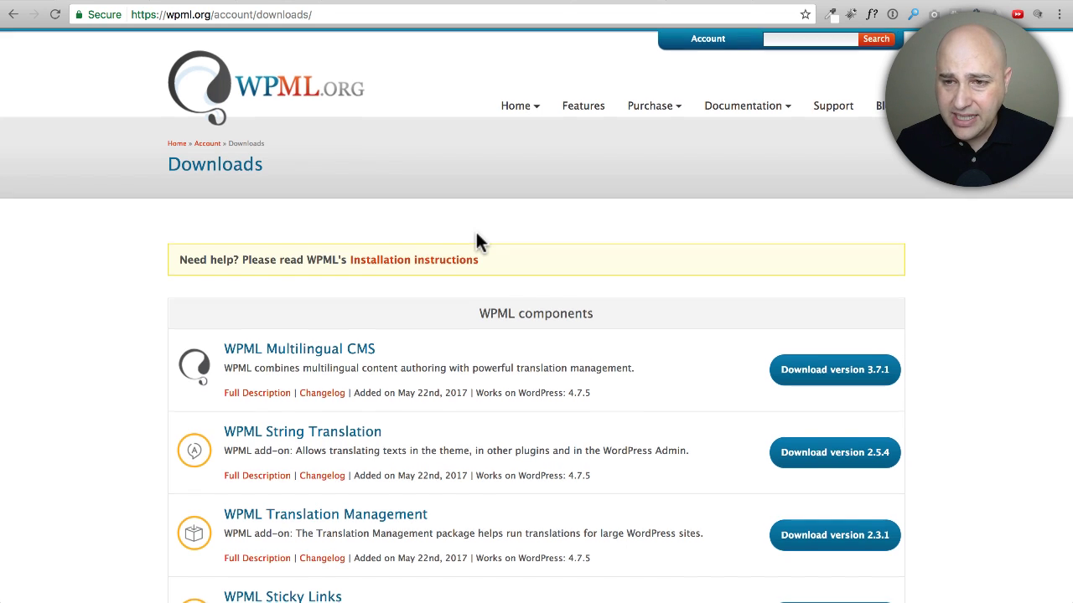
scroll(458, 247, down, 3)
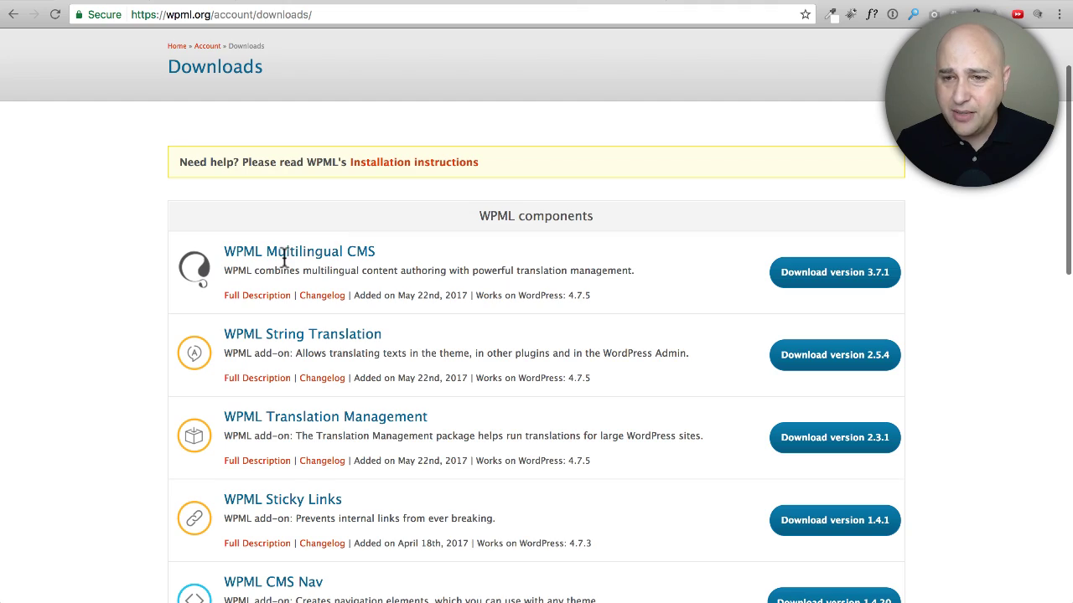
scroll(484, 268, down, 3)
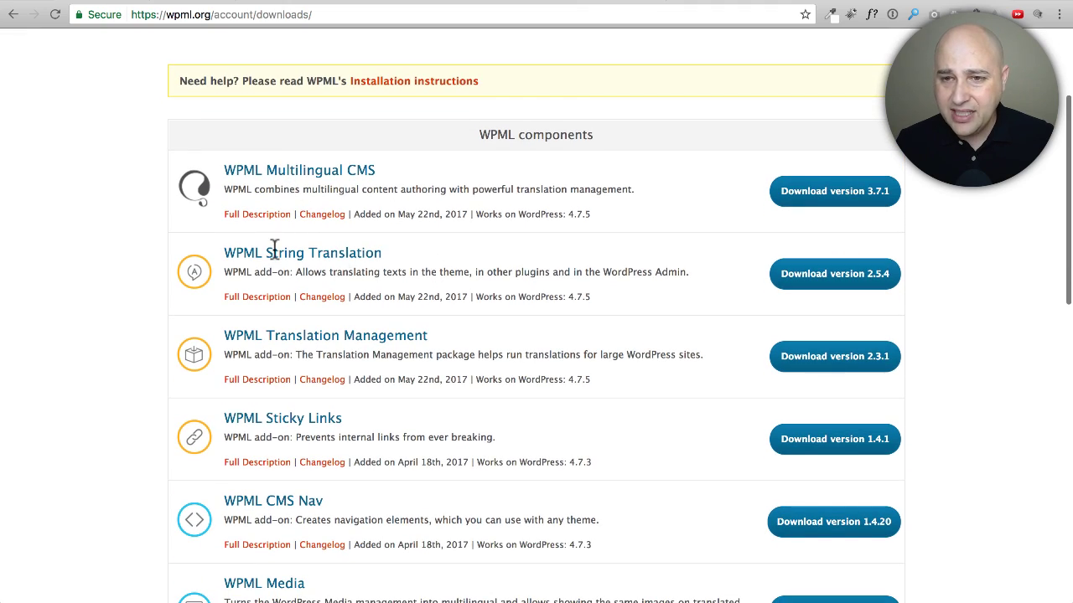
scroll(244, 325, down, 5)
scroll(243, 318, down, 15)
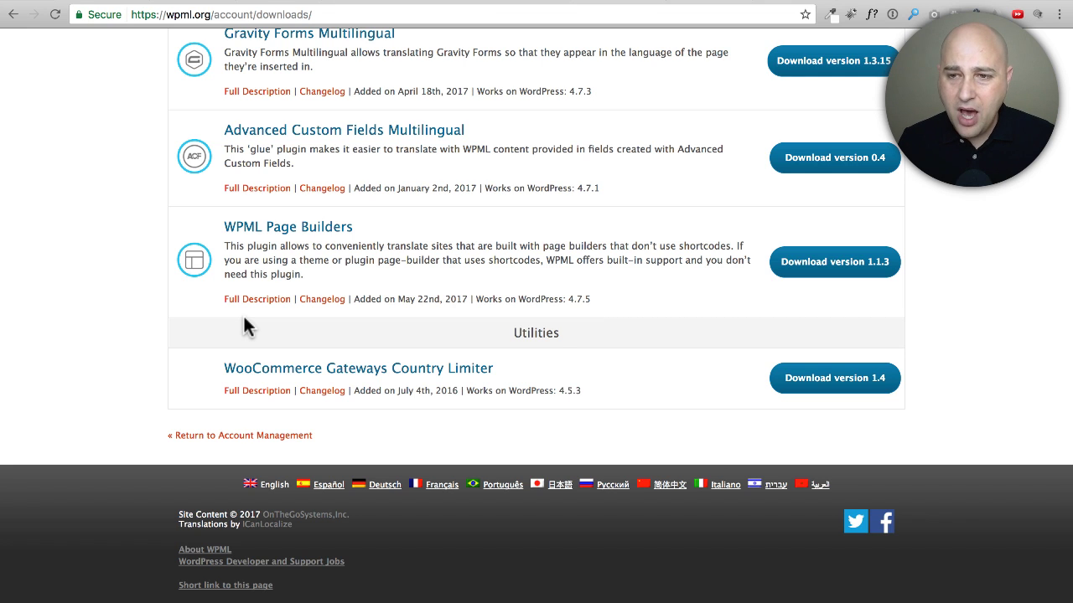
scroll(465, 264, up, 15)
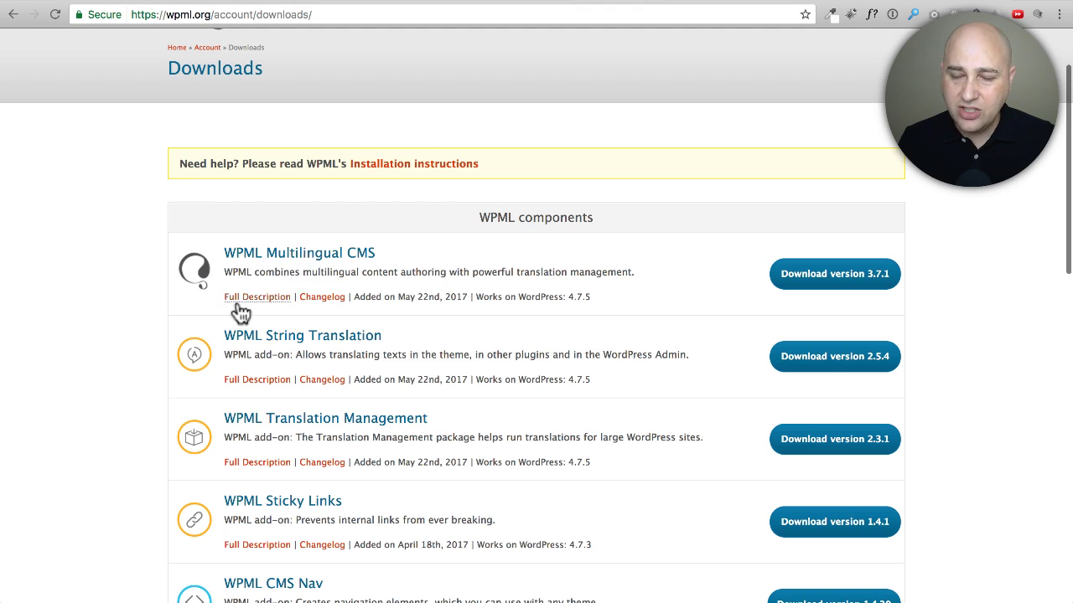
scroll(297, 262, down, 9)
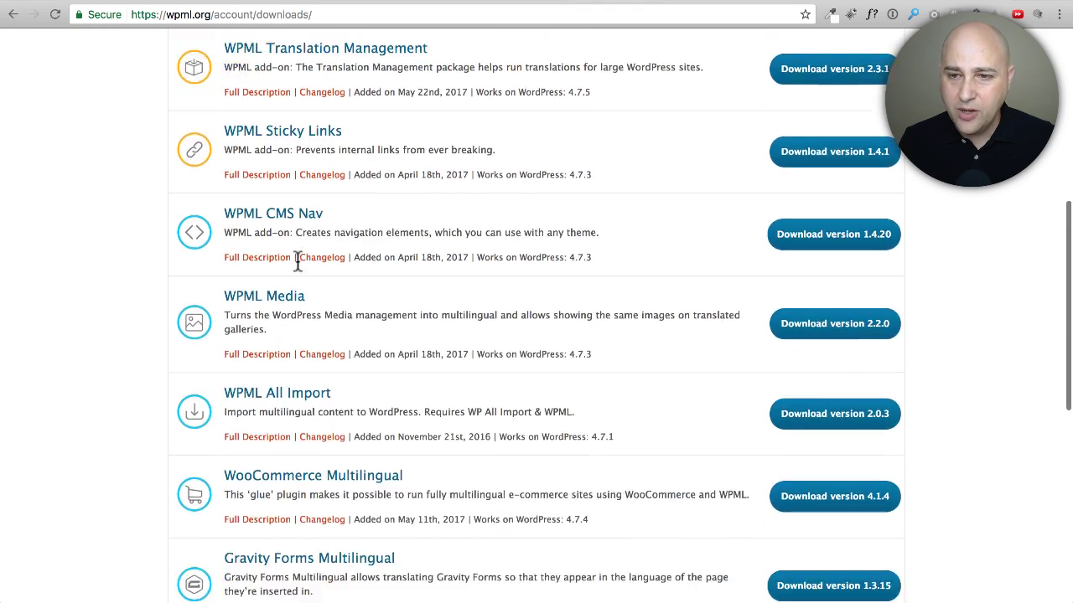
scroll(298, 262, down, 3)
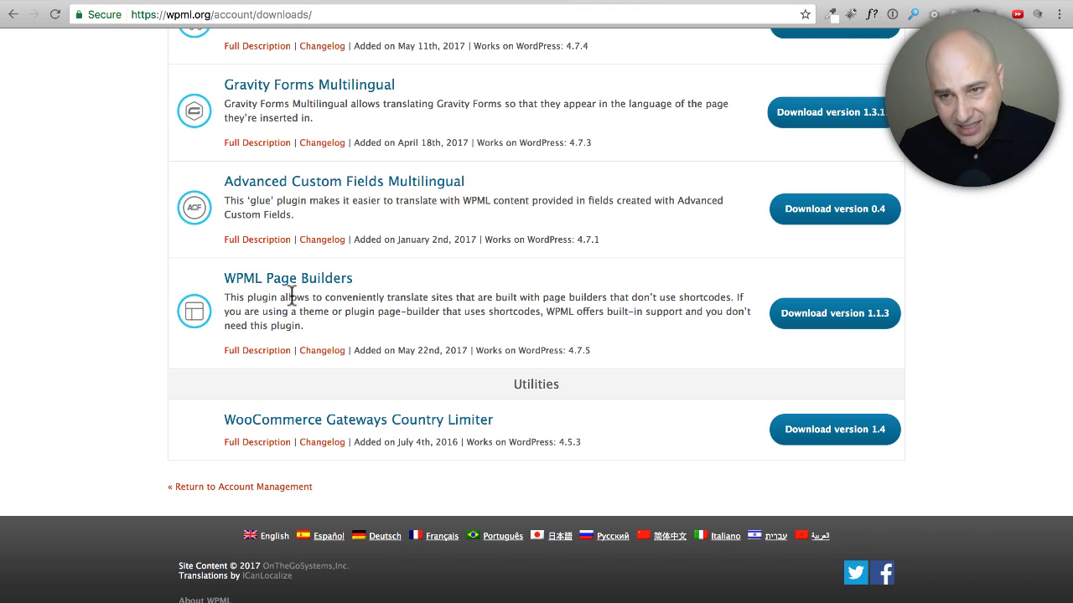
scroll(295, 300, up, 15)
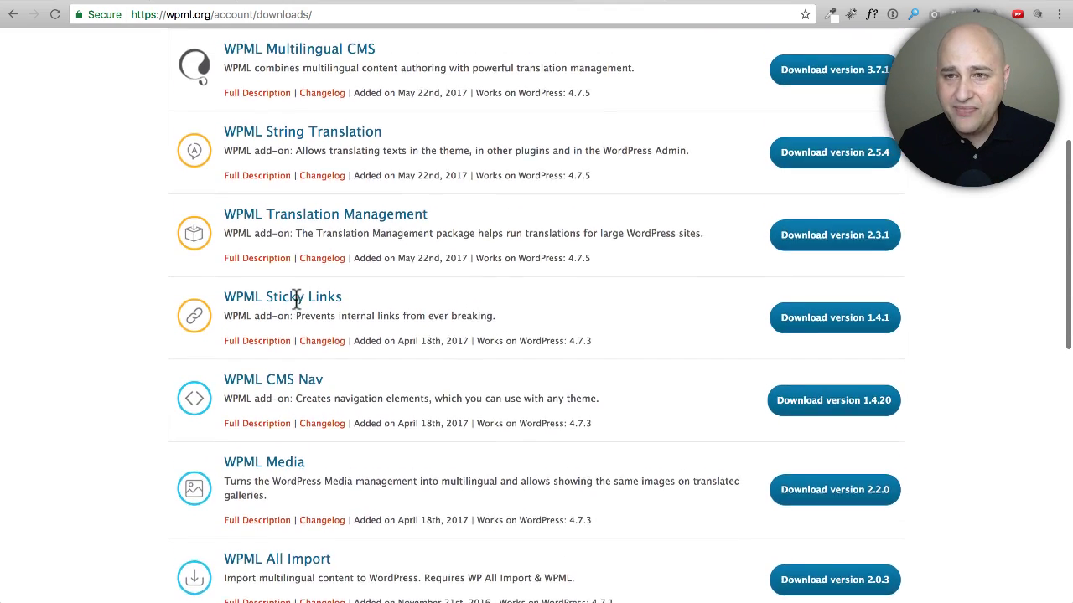
Highlight the WPML String Translation component and look over the WooCommerce, Gravity Forms and Advanced Custom Fields glue plugins.
drag(391, 258, 215, 263)
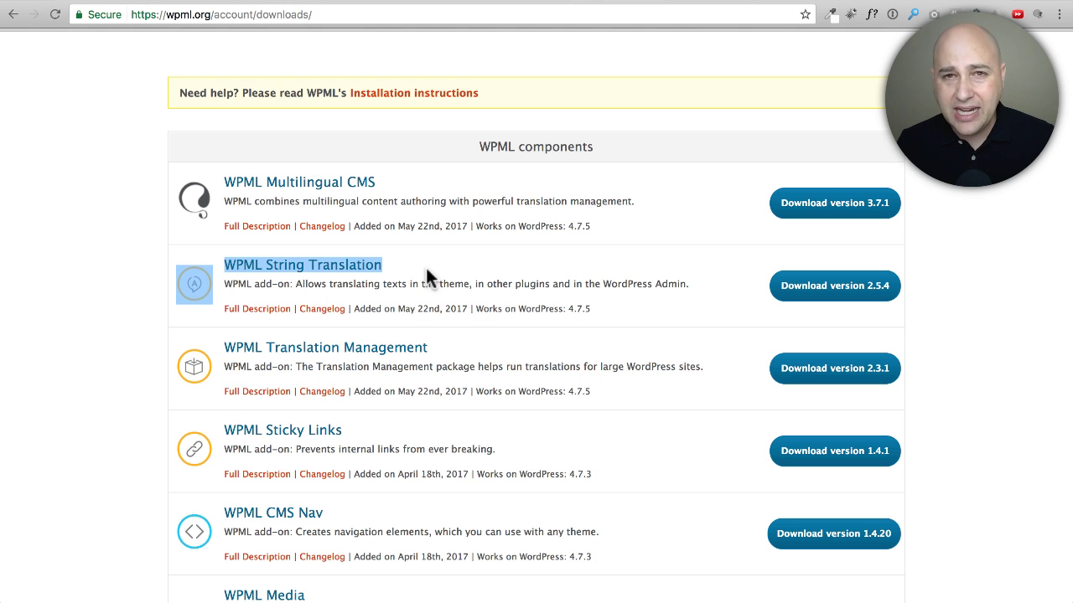
scroll(427, 270, down, 10)
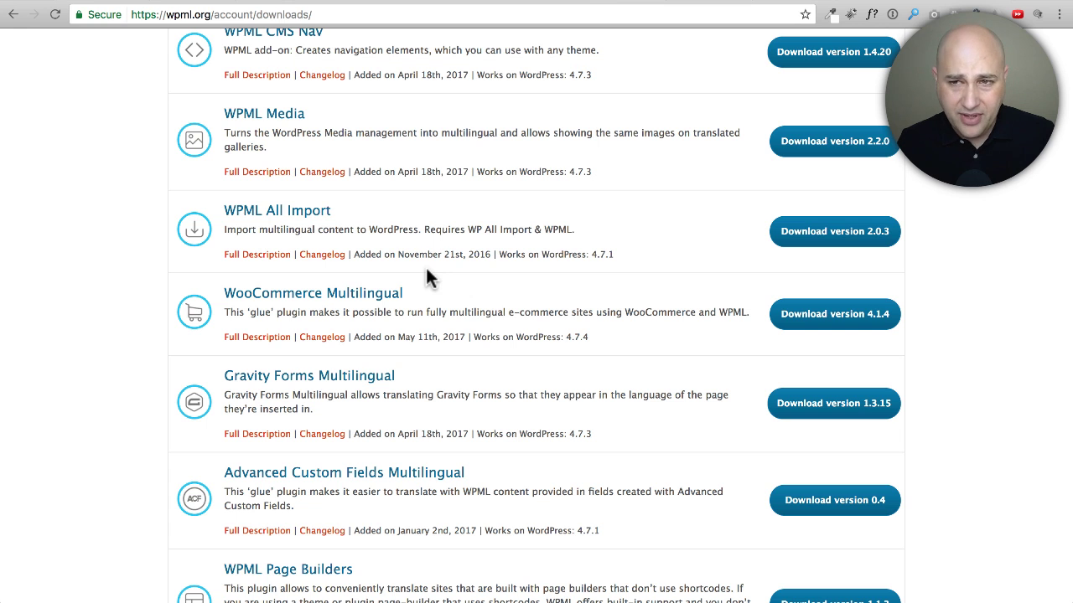
scroll(426, 270, down, 3)
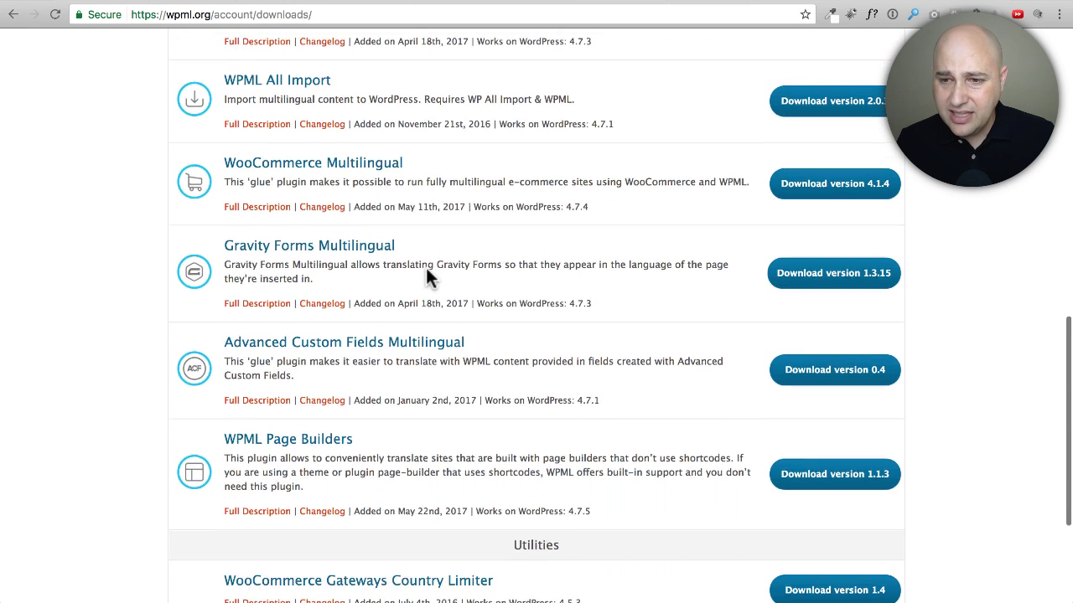
Highlight the Gravity Forms Multilingual and Advanced Custom Fields Multilingual component names on the downloads page and read their descriptions.
drag(411, 241, 220, 236)
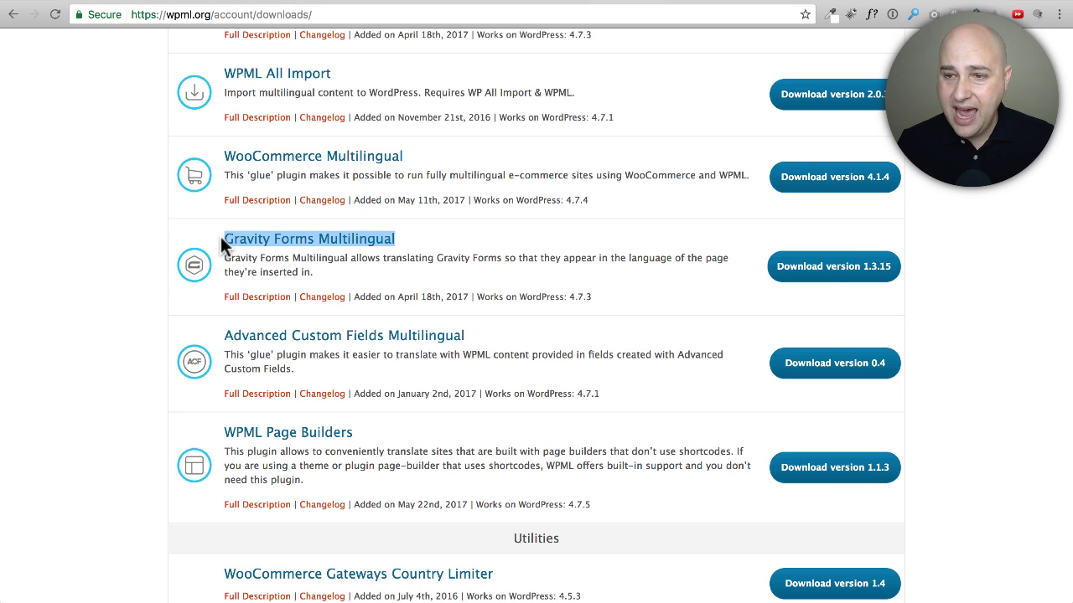
scroll(470, 209, down, 3)
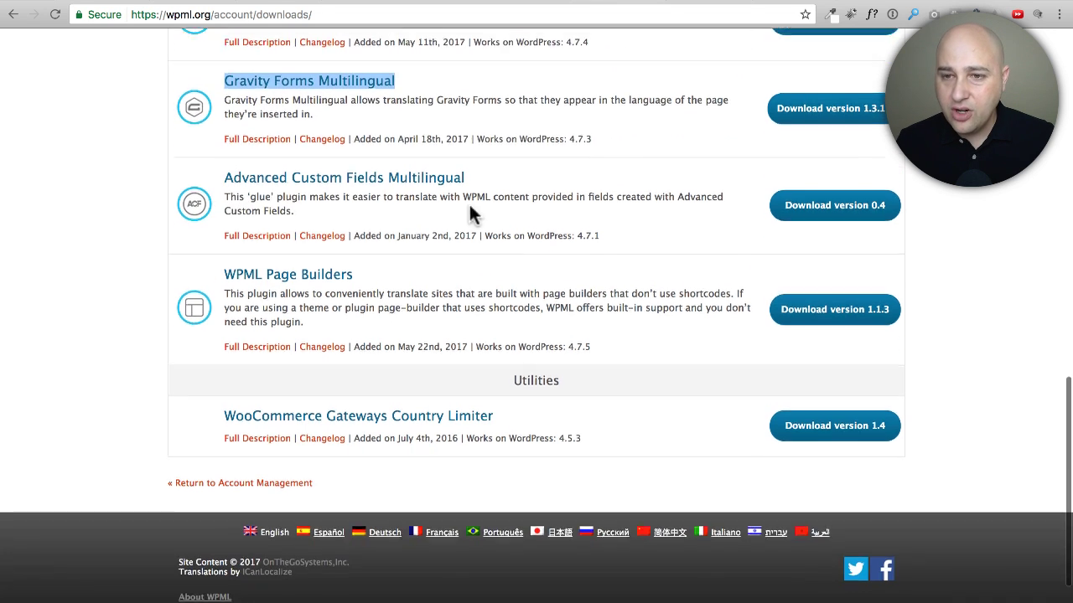
drag(466, 165, 210, 163)
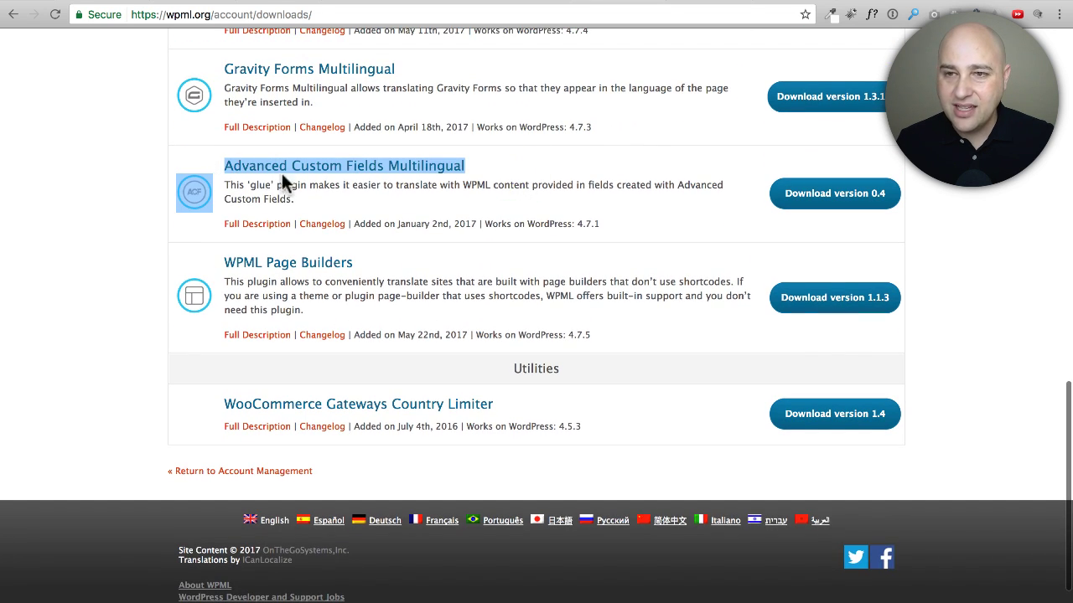
click(309, 182)
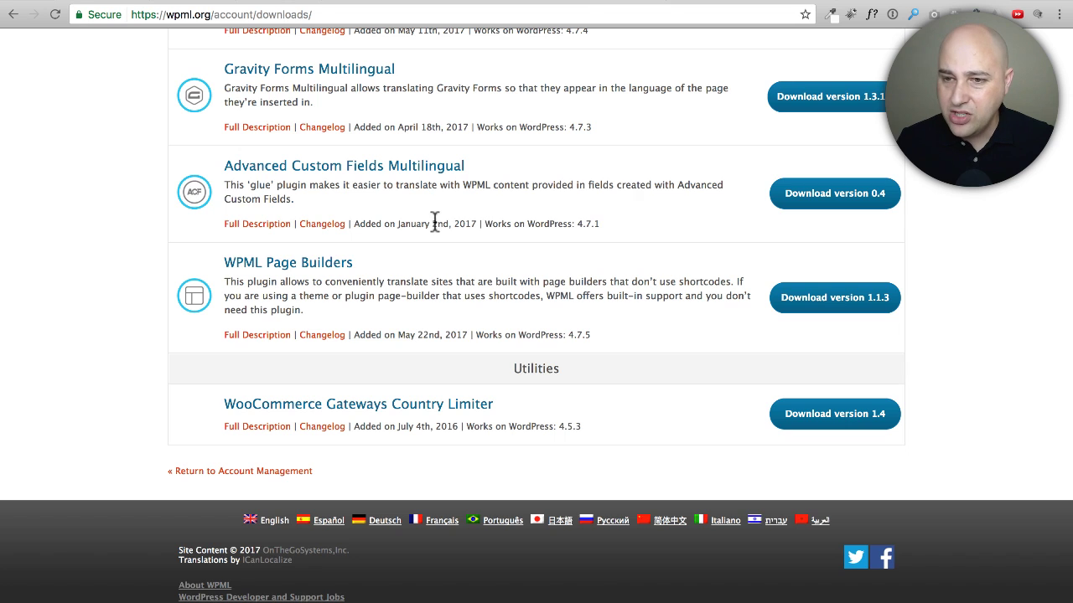
Highlight the WooCommerce Multilingual component and look back over the WPML add-ons listed above it, including WPML Media and Translation Management.
scroll(434, 220, up, 5)
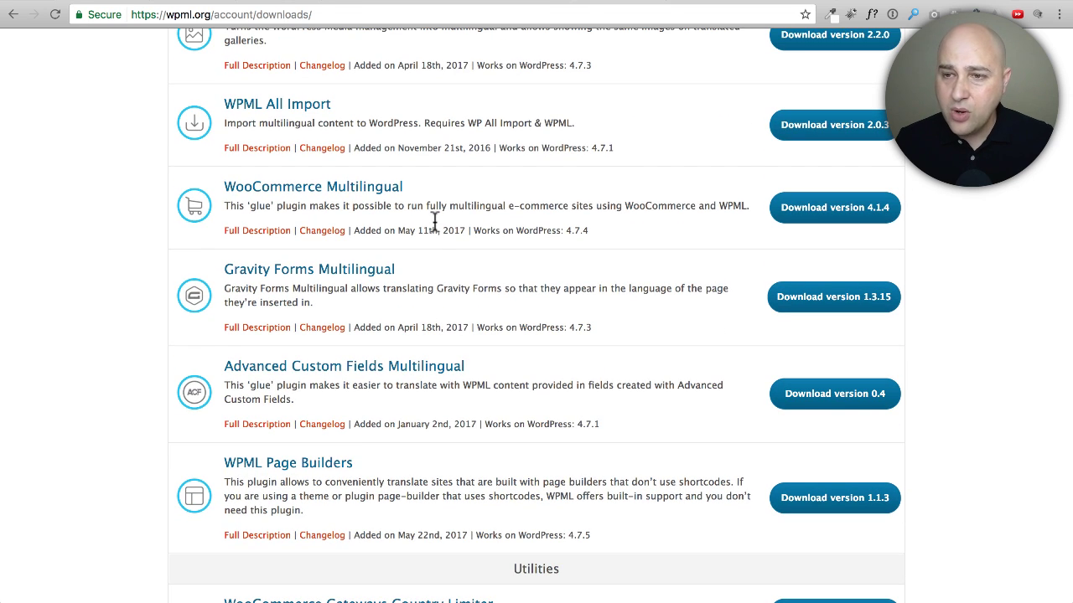
click(403, 189)
drag(402, 188, 217, 184)
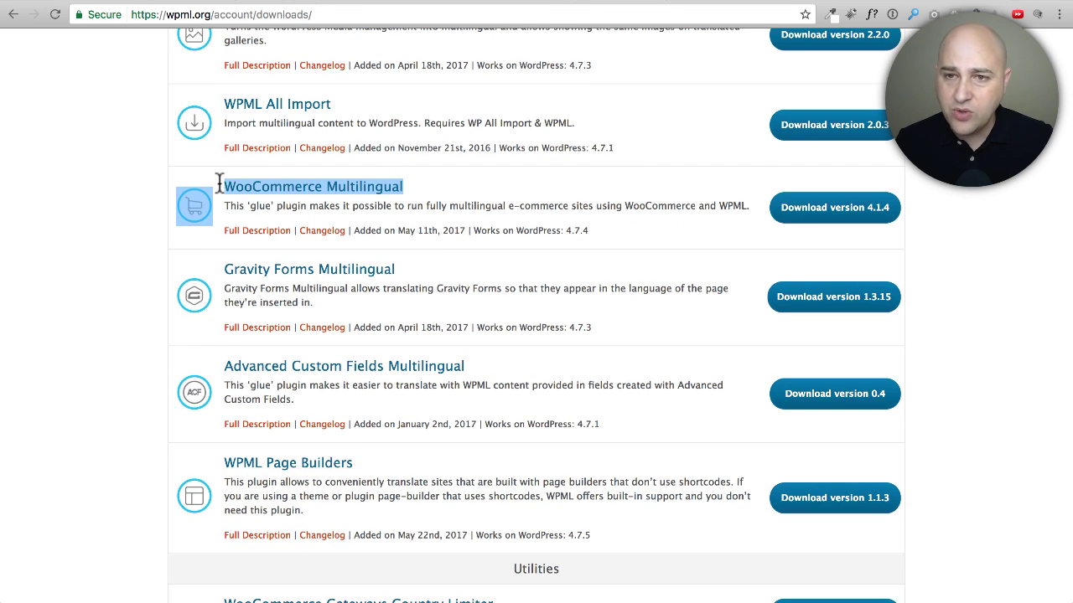
click(497, 201)
scroll(493, 200, up, 8)
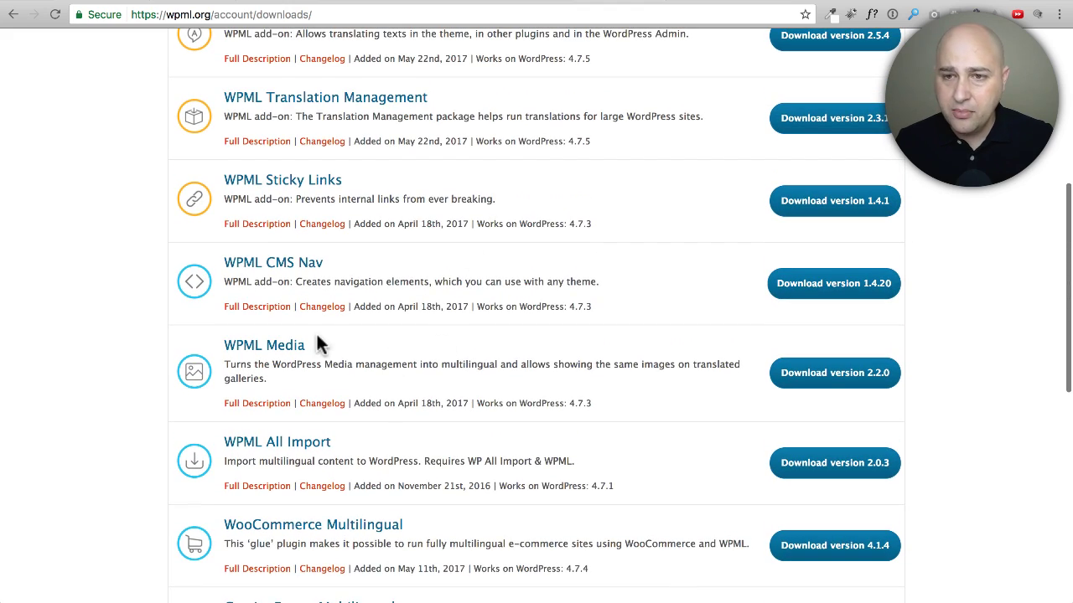
scroll(331, 326, up, 6)
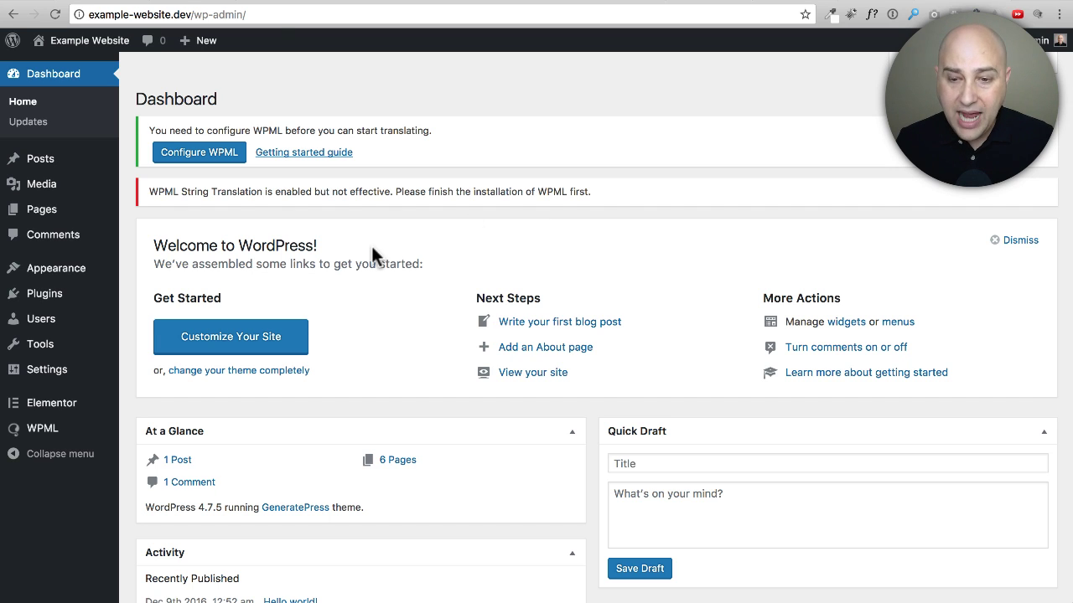
In the example site's WordPress admin, review the installed plugins, highlighting WPML Multilingual CMS, WPML Page Builders and WPML String Translation.
click(46, 297)
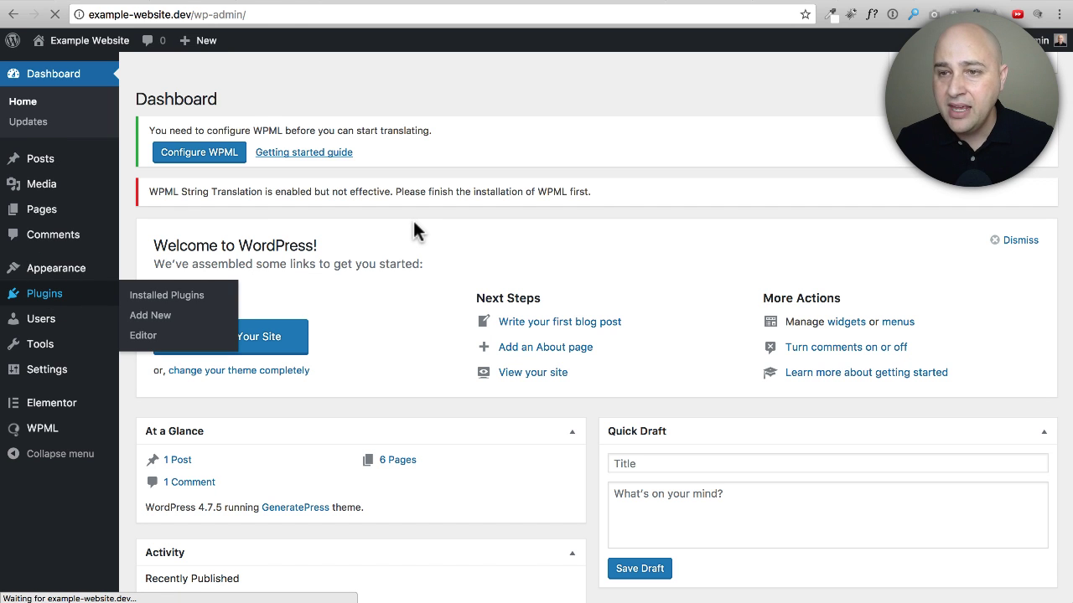
scroll(413, 221, down, 5)
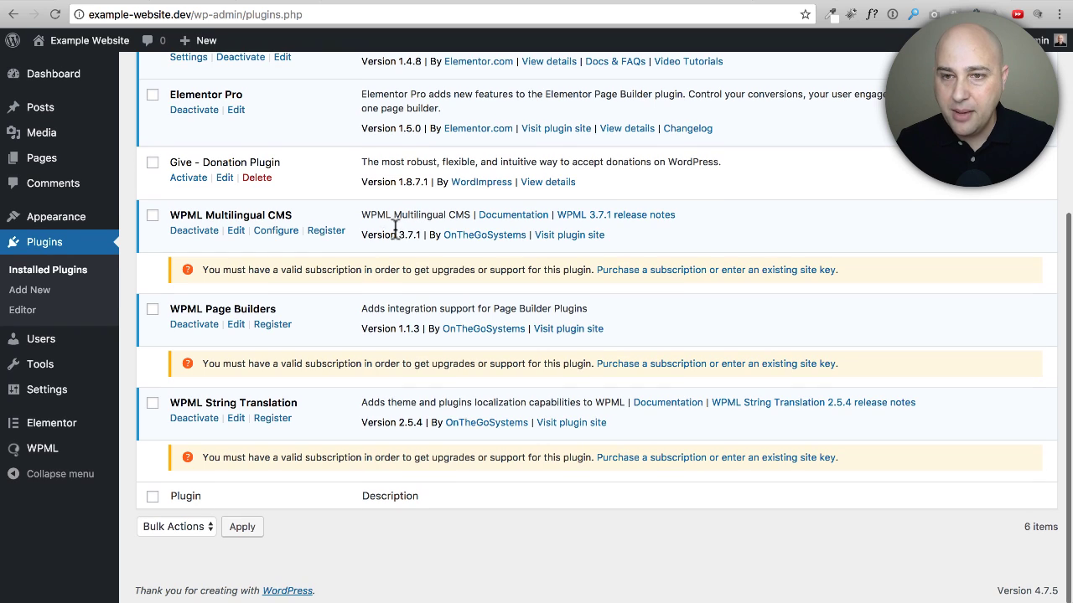
drag(293, 215, 163, 208)
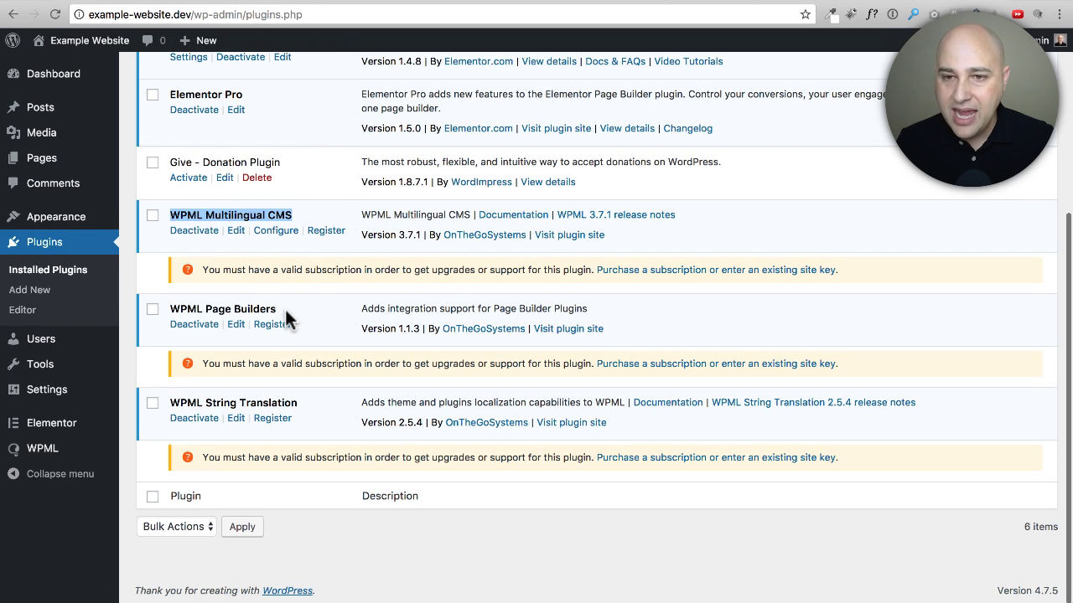
drag(280, 309, 168, 309)
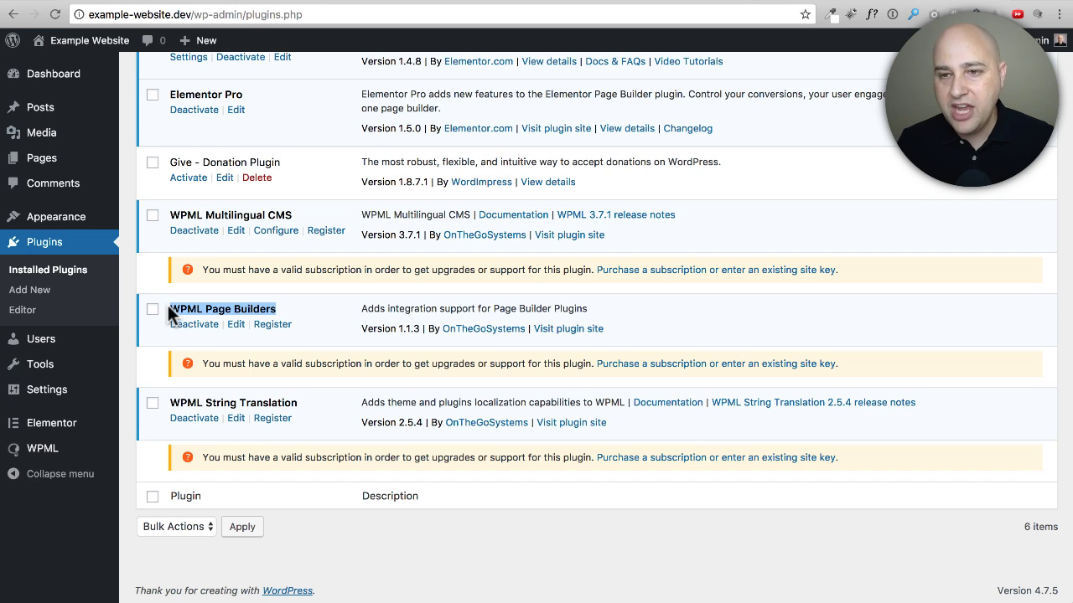
drag(316, 403, 171, 395)
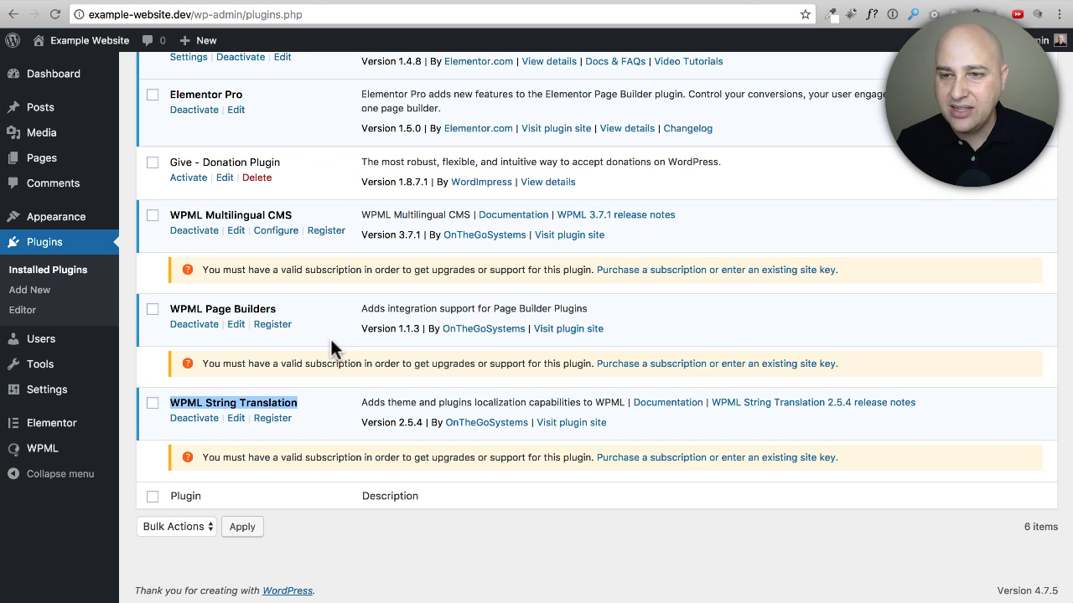
scroll(330, 349, up, 5)
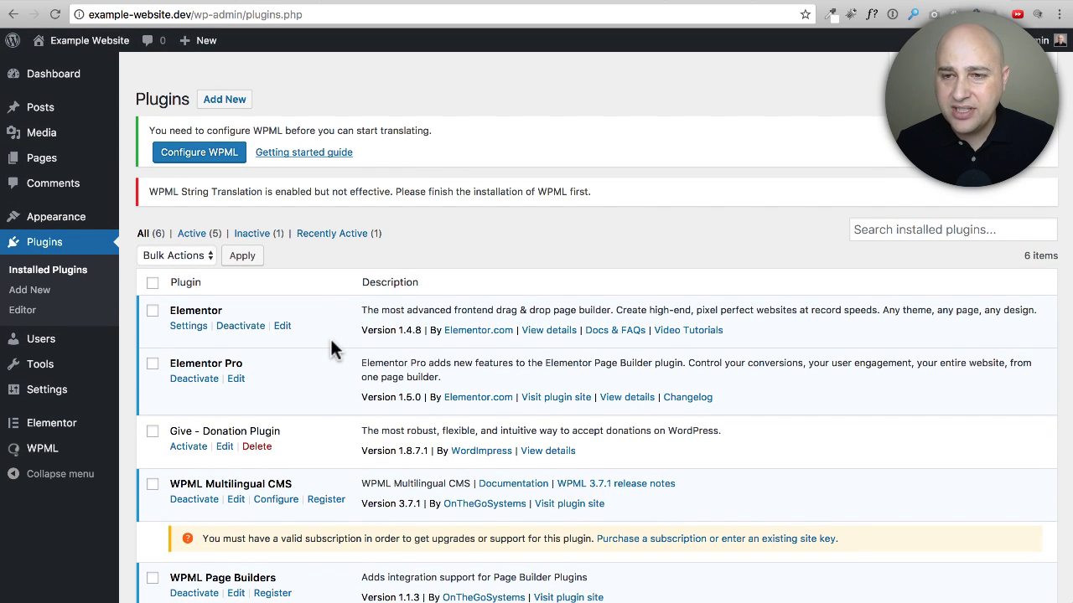
Start the WPML setup with English as the current content language and enable German as an additional site language.
click(207, 163)
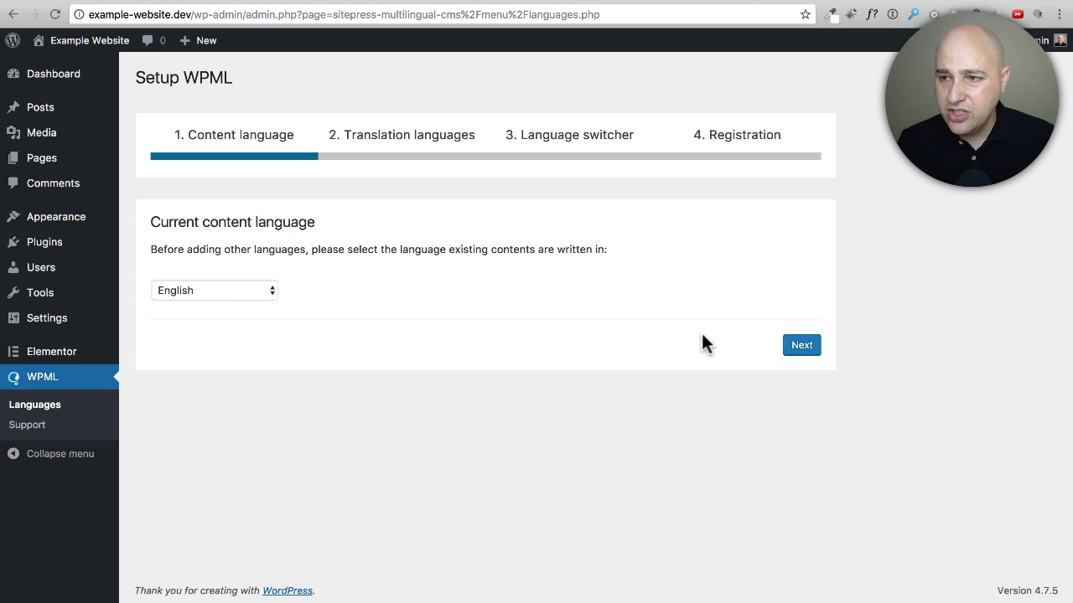
click(801, 348)
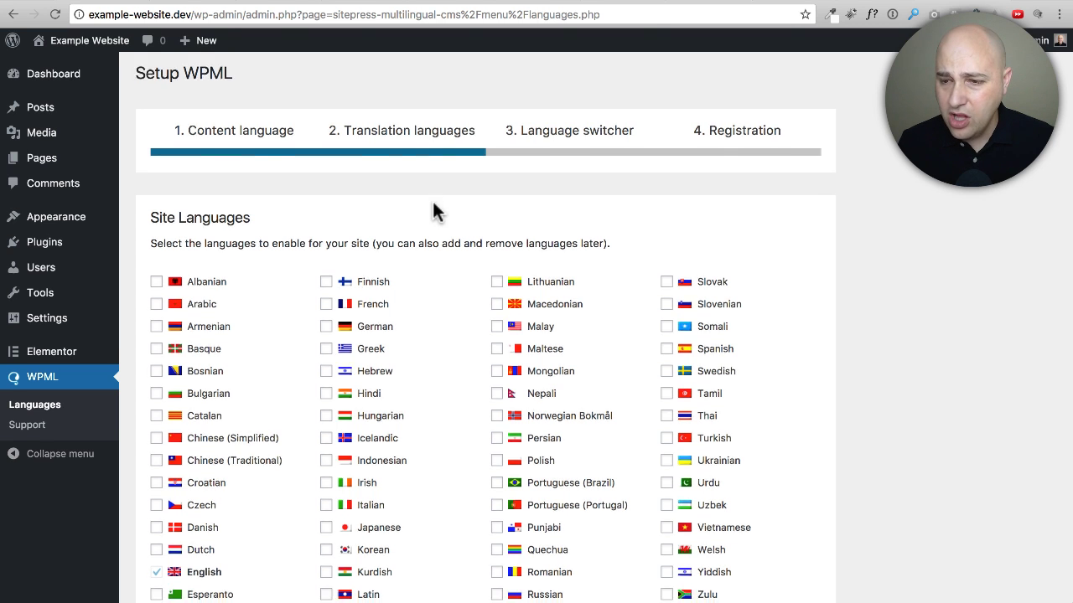
scroll(433, 209, down, 3)
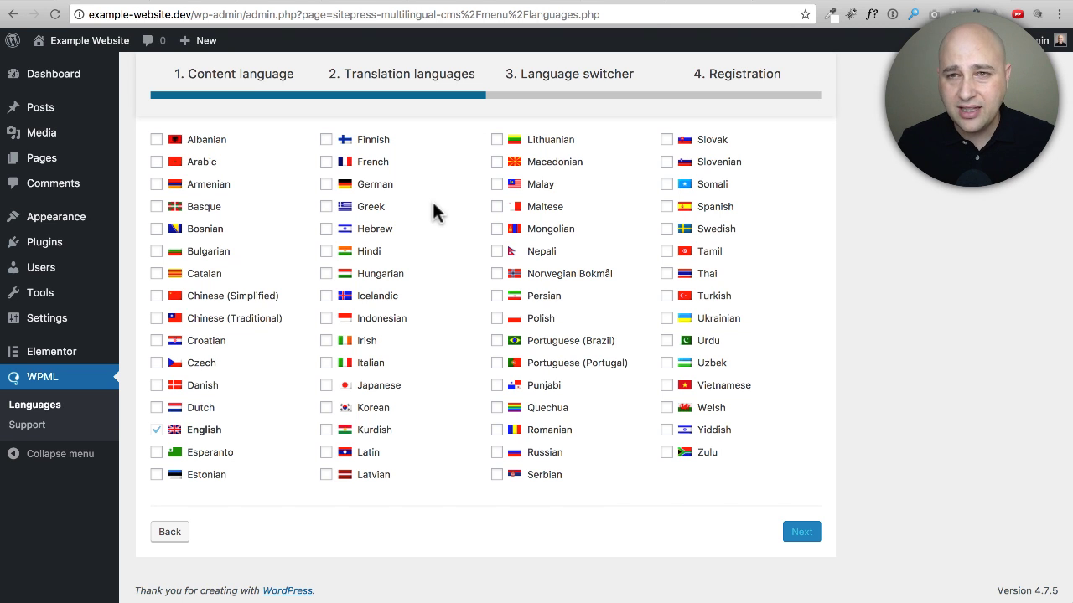
scroll(437, 232, up, 3)
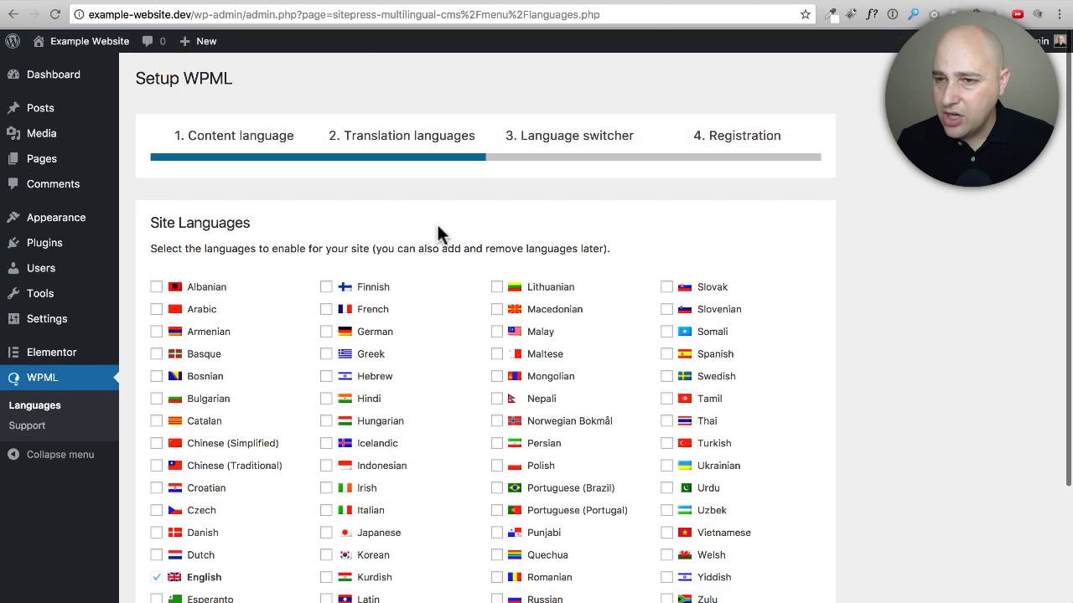
scroll(436, 235, down, 2)
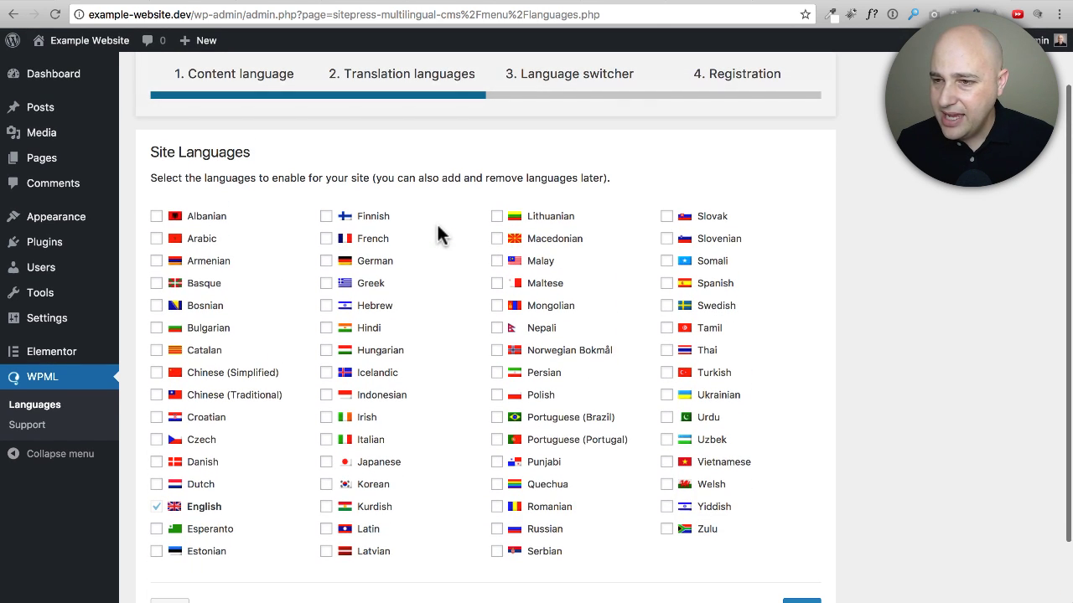
click(325, 261)
scroll(421, 275, down, 2)
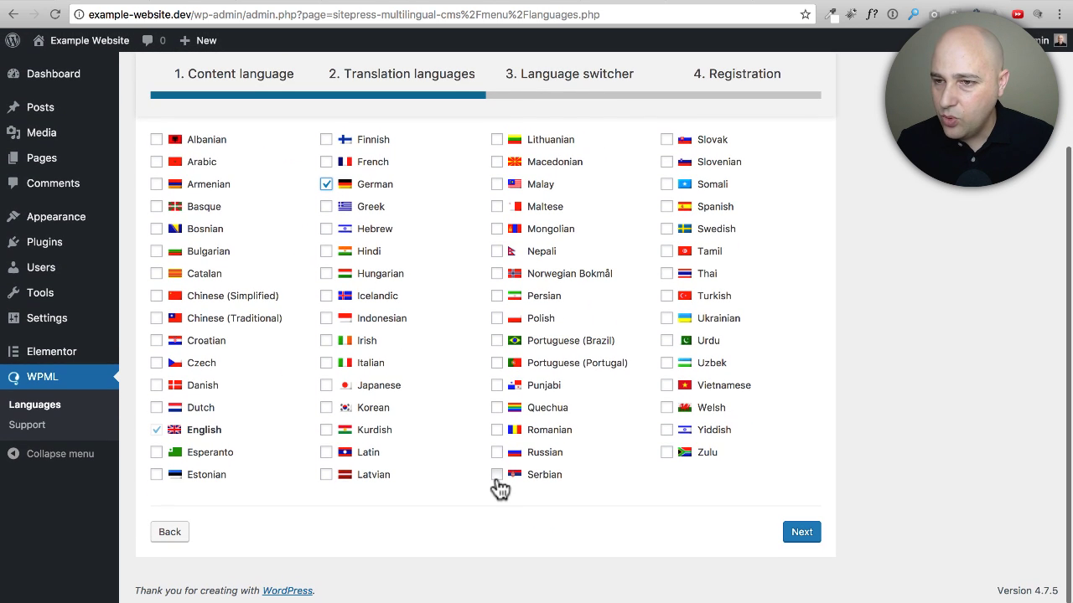
click(811, 536)
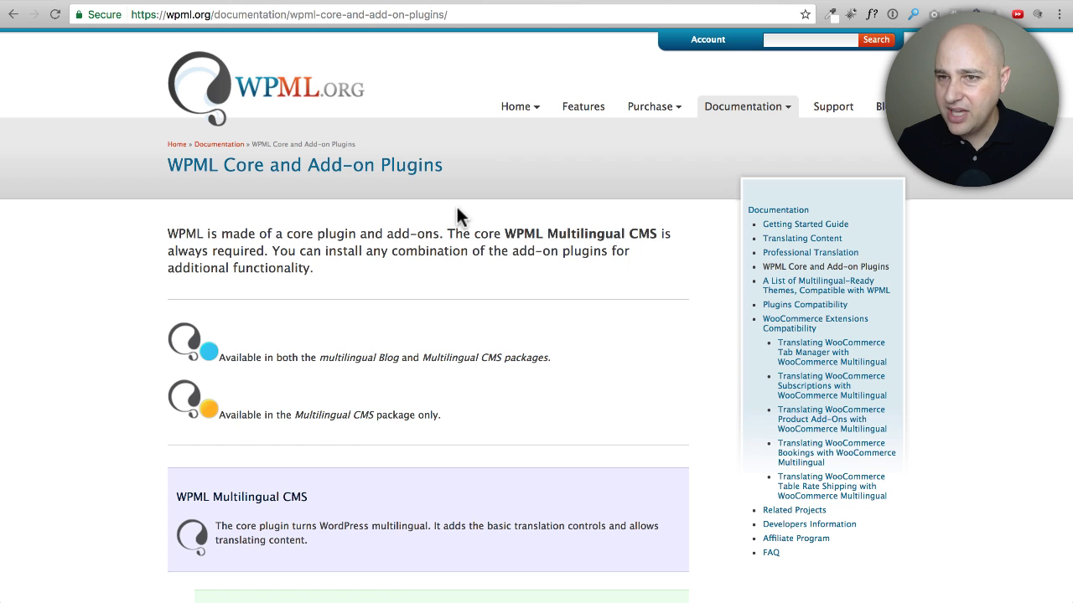
Switch to WPML's Core and Add-on Plugins documentation and skim the whole page of plugin descriptions.
scroll(456, 210, down, 15)
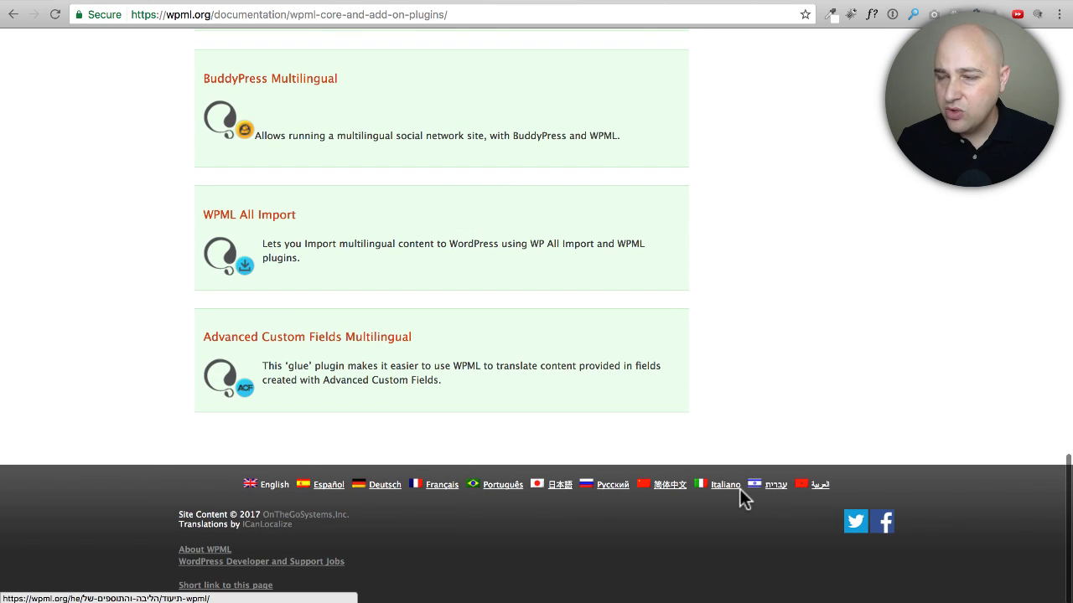
scroll(742, 496, up, 20)
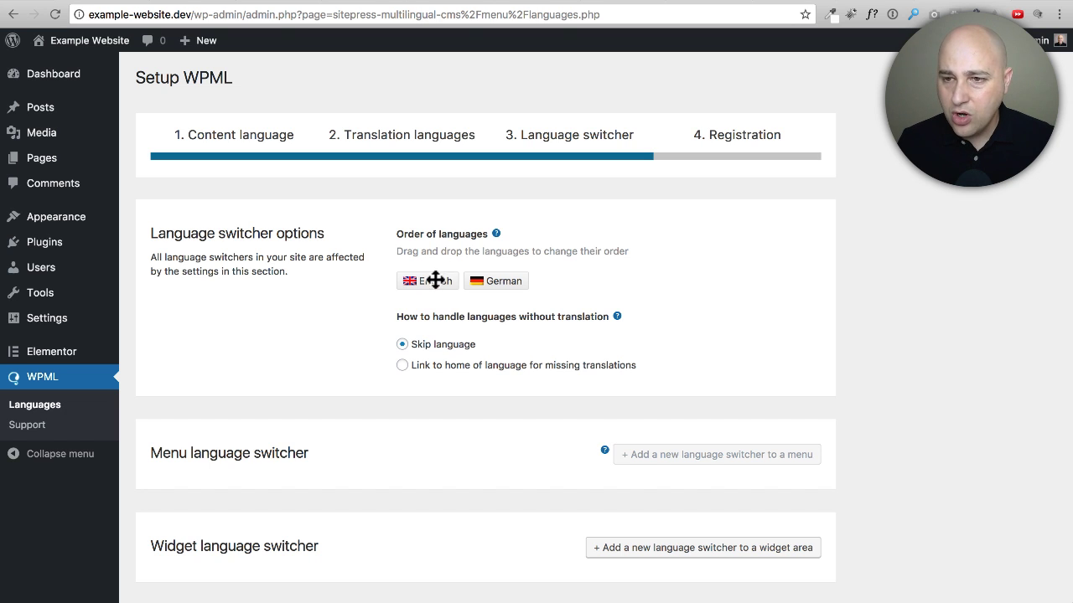
Try placing German before English in the language switcher order and restore English to first place.
drag(433, 280, 527, 276)
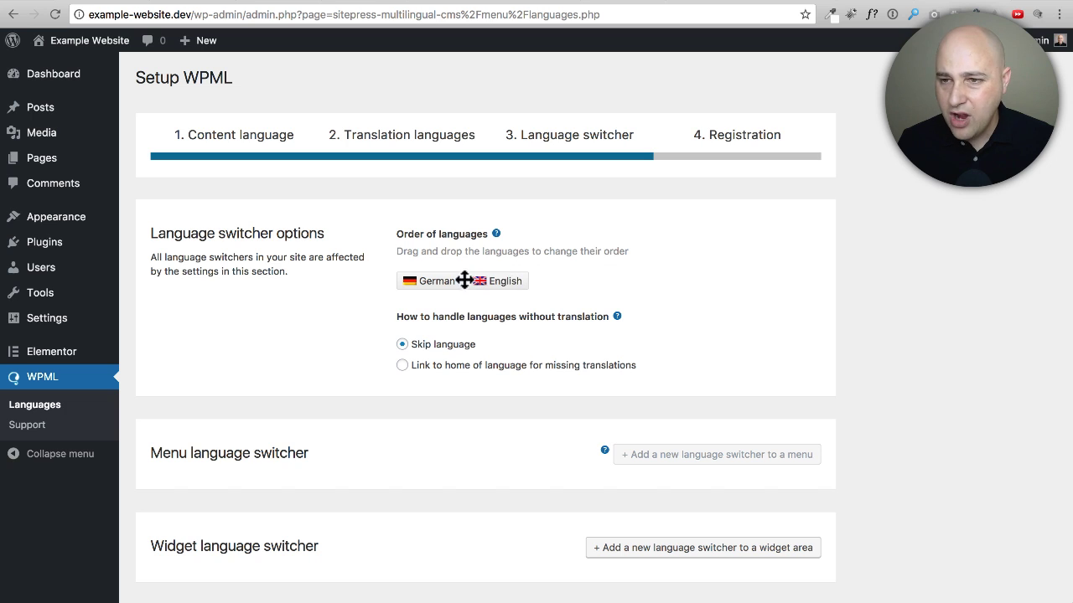
drag(439, 281, 529, 274)
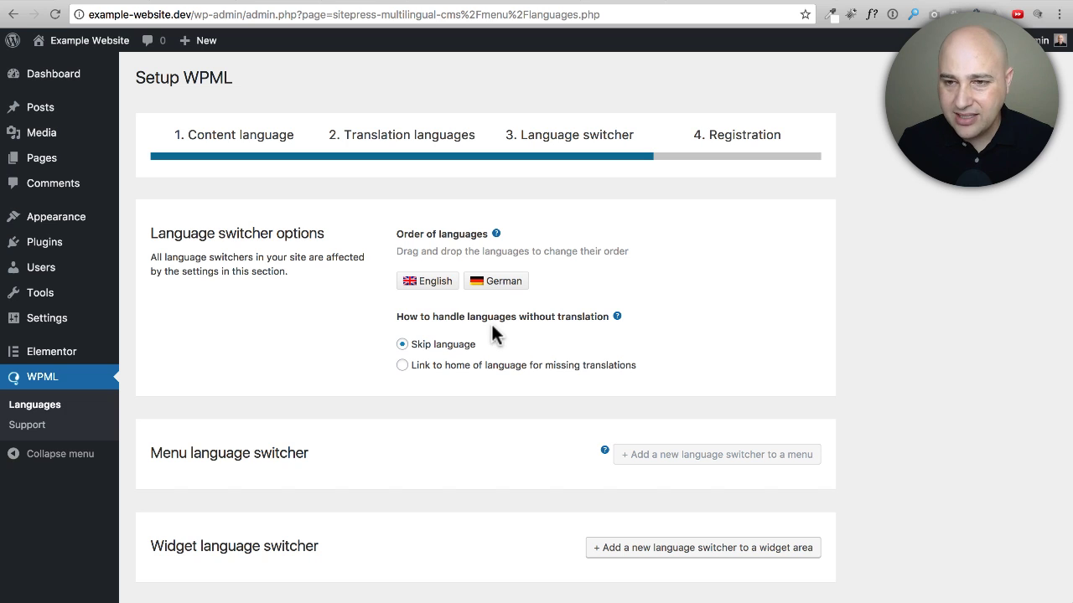
Read the help note on how to handle languages without translation in the language switcher options.
click(617, 318)
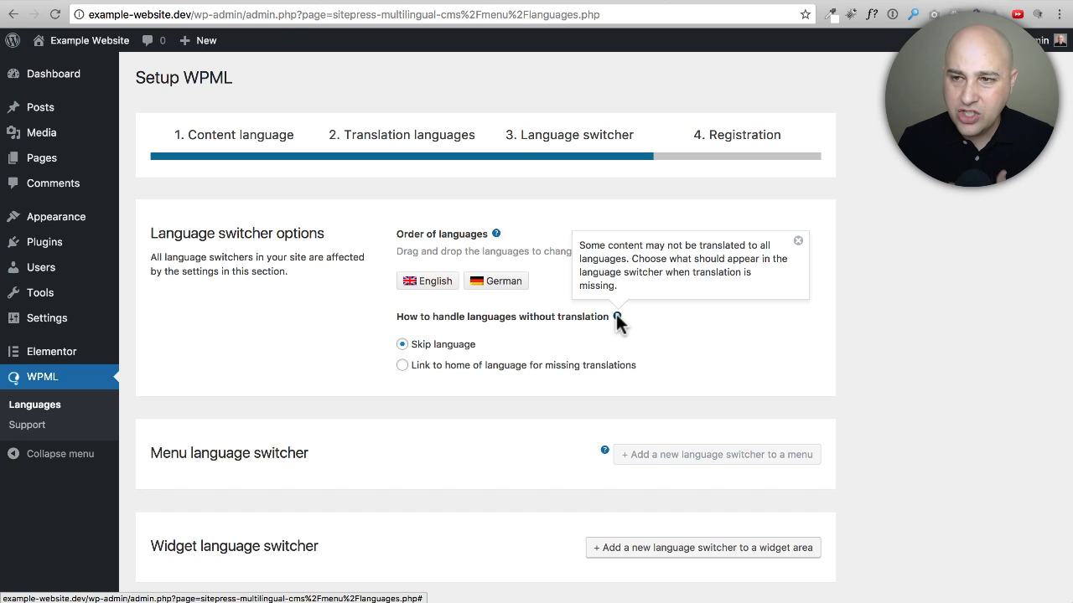
click(556, 330)
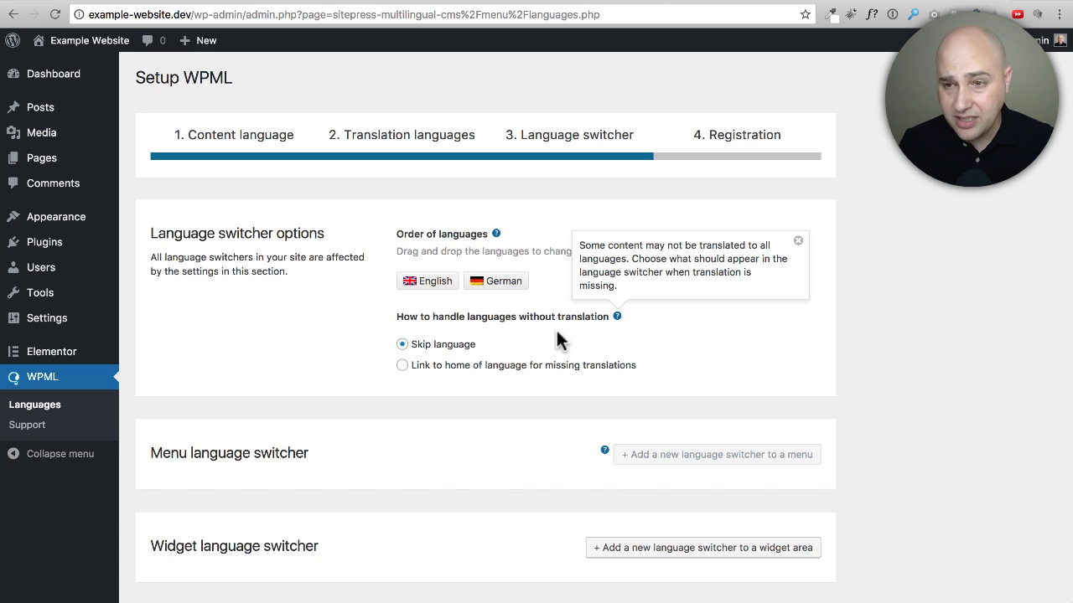
click(798, 241)
Look over the menu, widget, footer and post-link switcher sections and read the help note on the menu language switcher.
scroll(799, 243, down, 5)
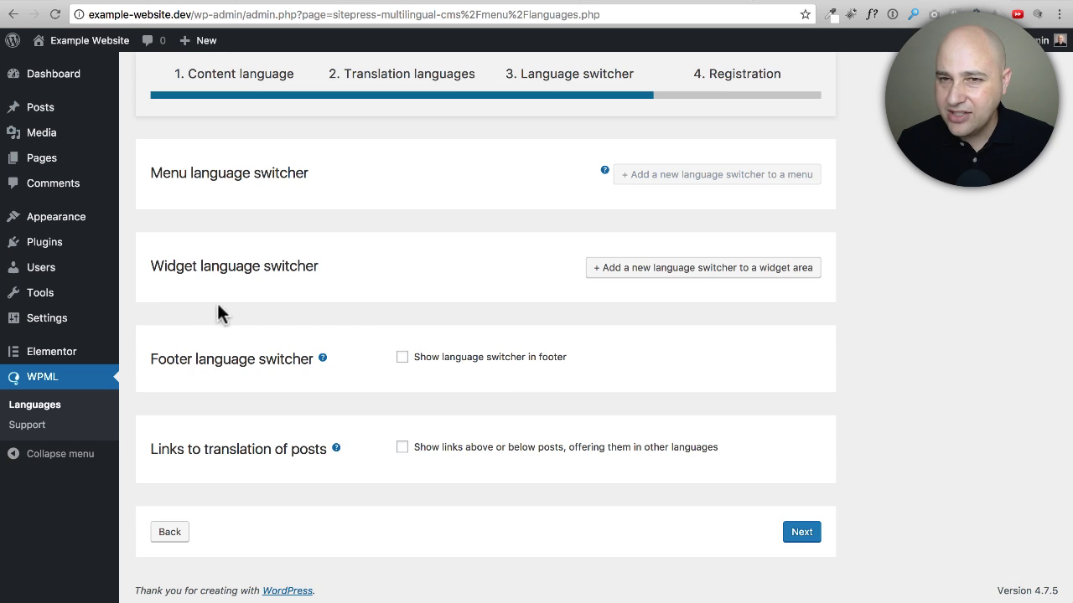
scroll(235, 306, up, 3)
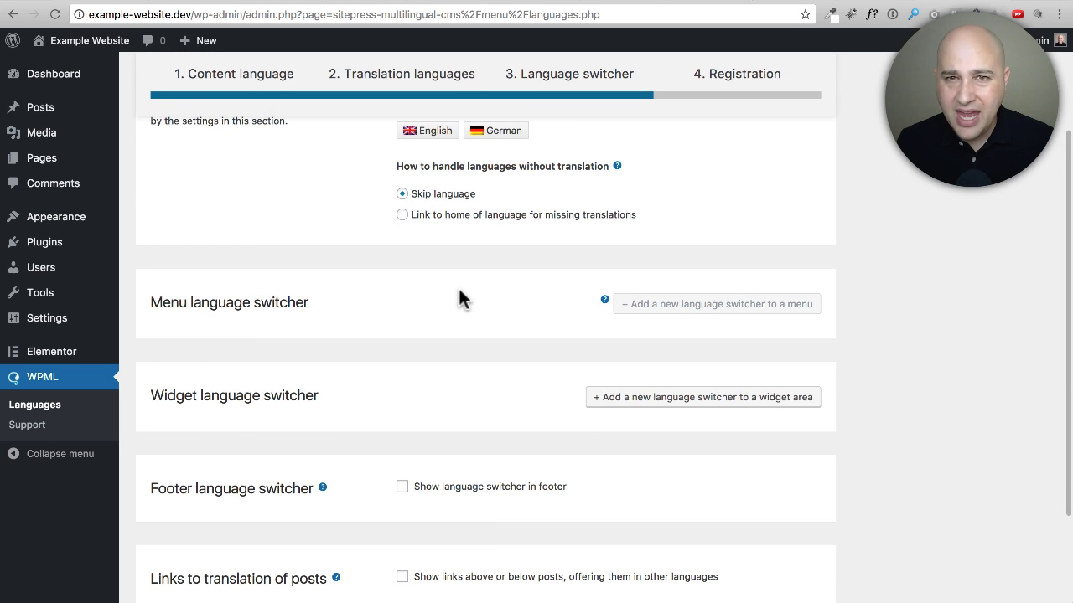
click(602, 295)
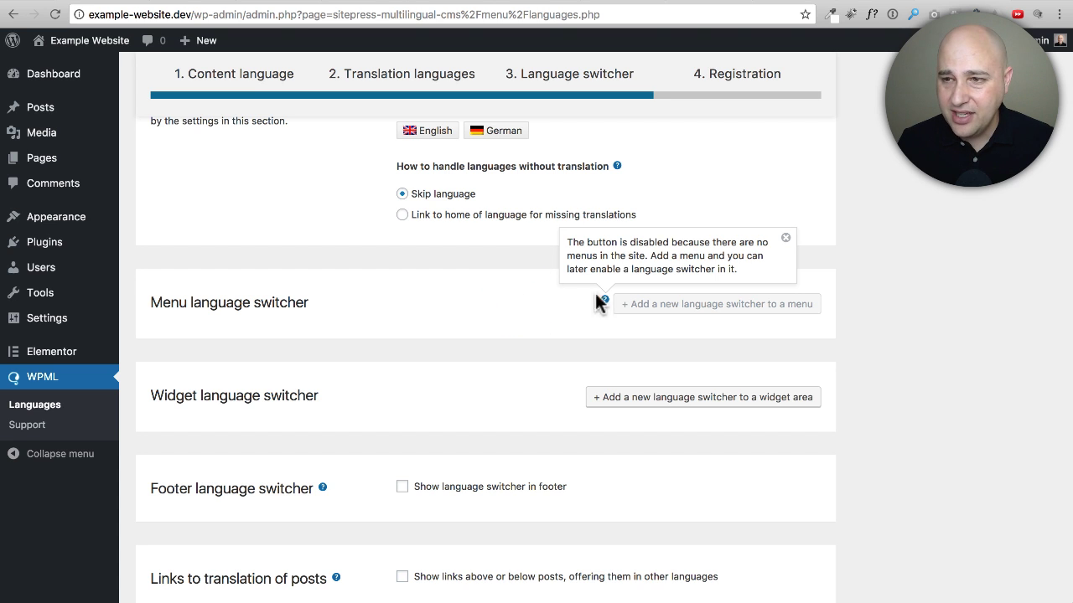
click(787, 240)
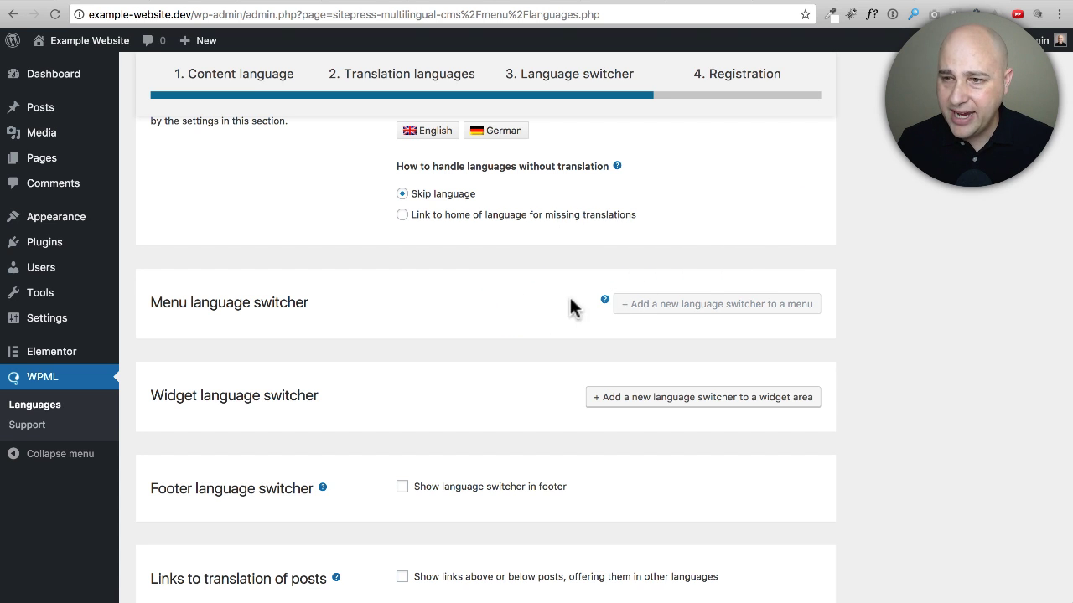
scroll(514, 307, down, 3)
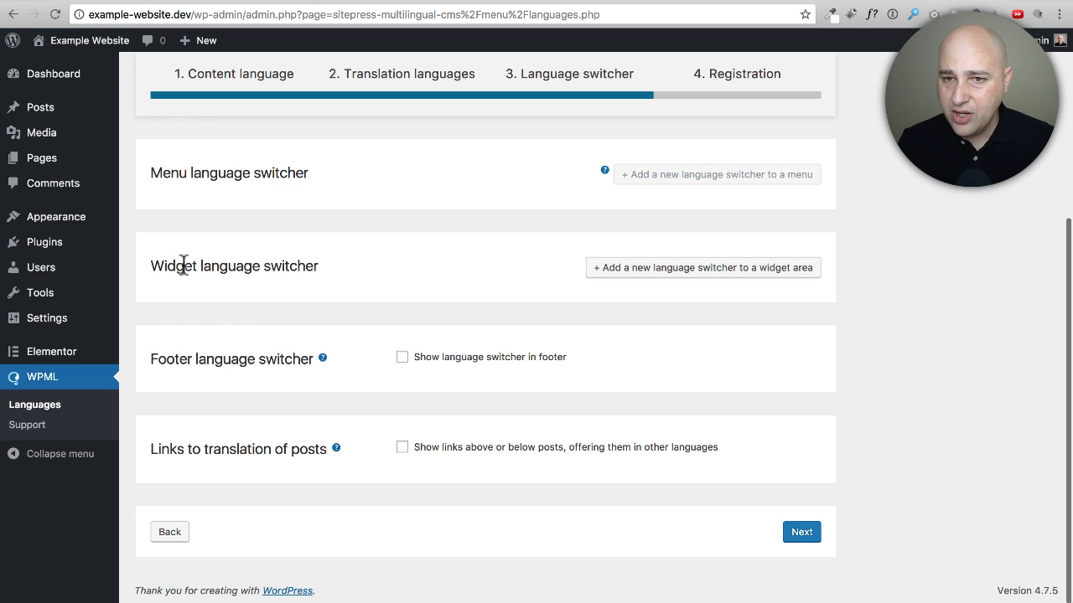
Start a new widget area language switcher assigned to the Header widget area and expand its preview to check the language choices.
drag(183, 266, 286, 259)
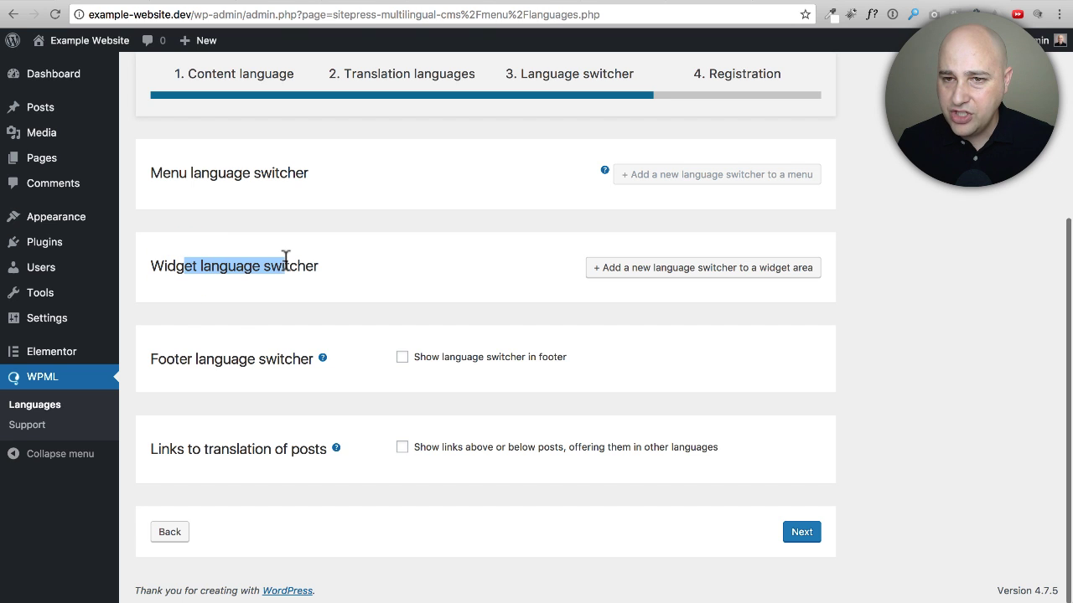
click(675, 272)
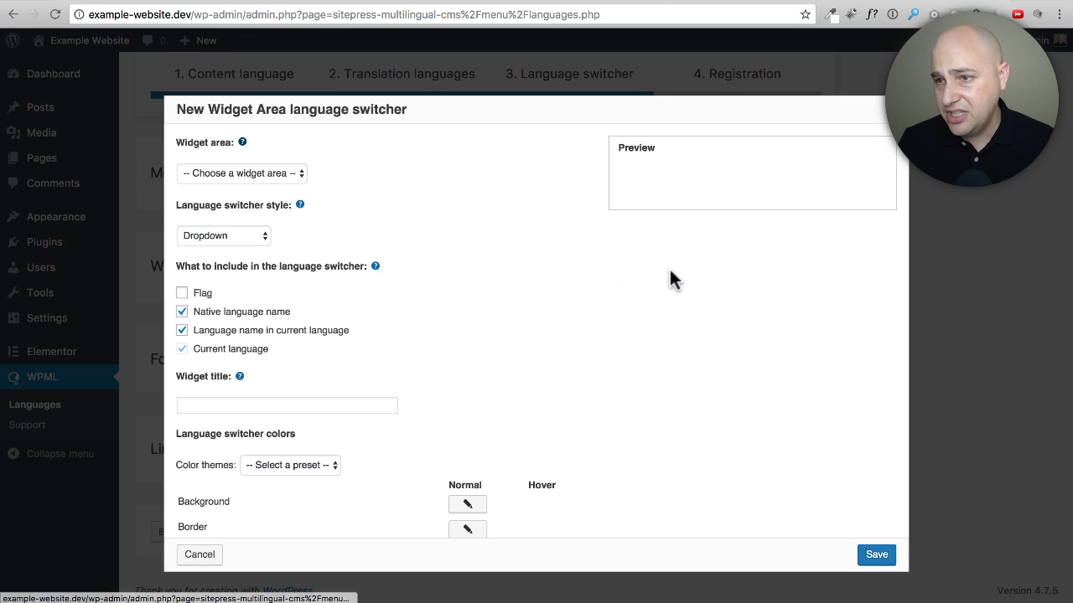
click(221, 173)
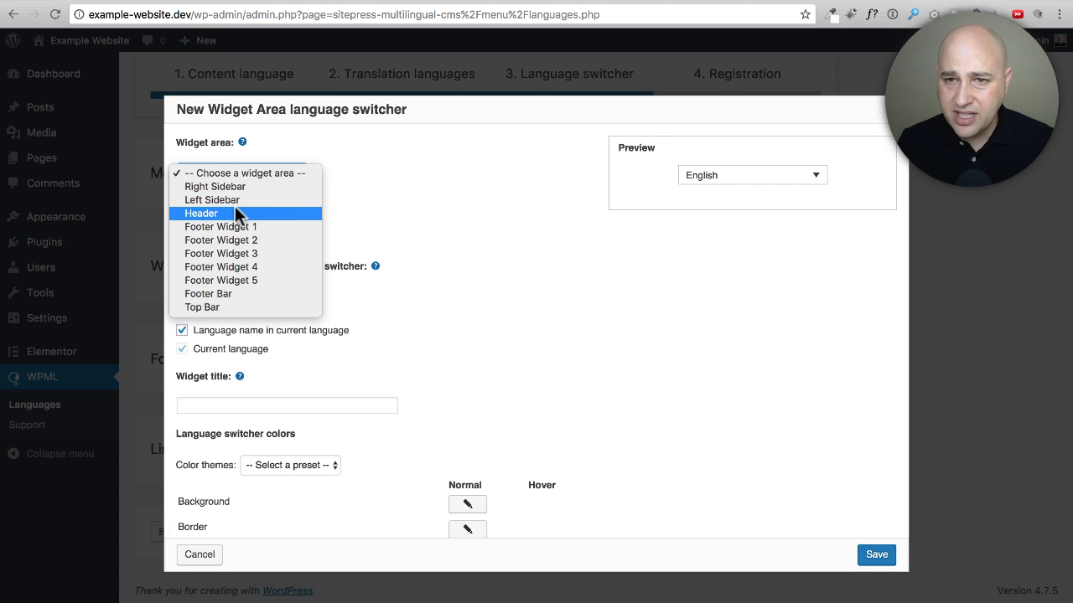
click(236, 214)
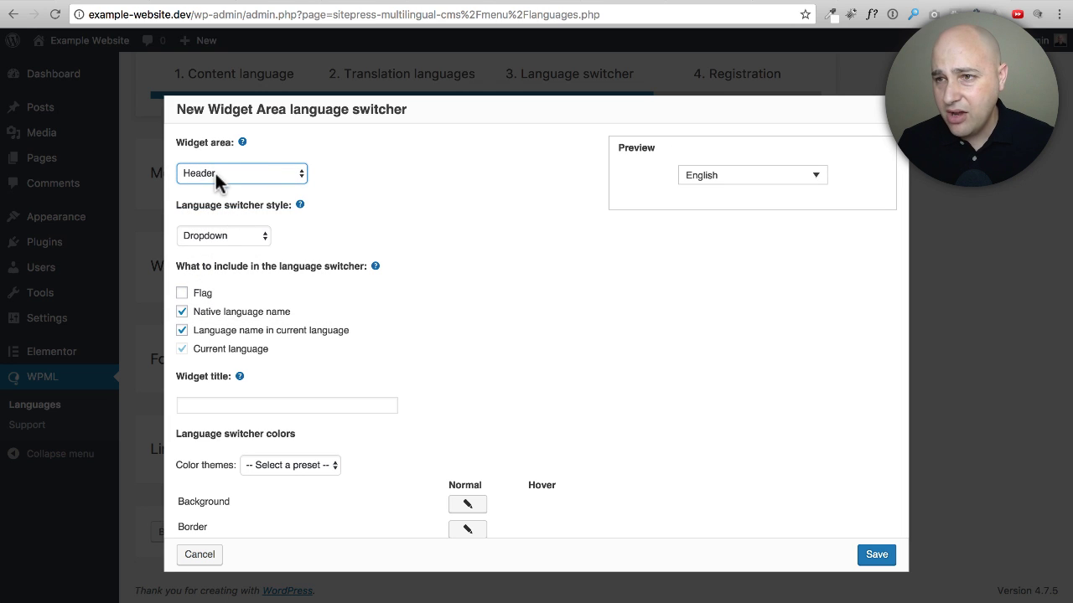
click(776, 179)
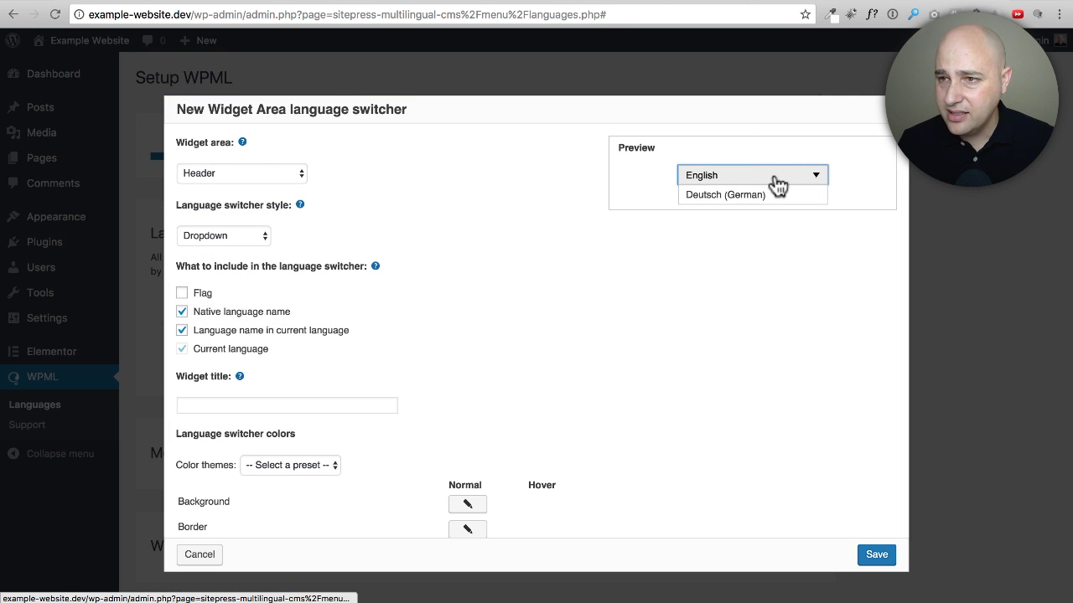
Set the header language switcher's style to Horizontal List and include the flags.
click(232, 236)
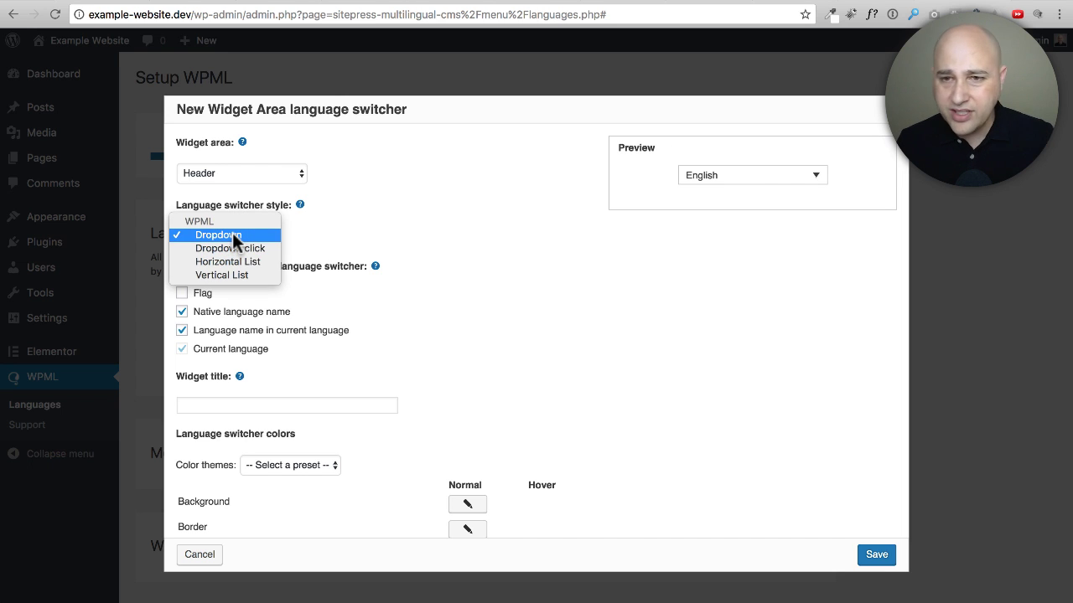
click(227, 261)
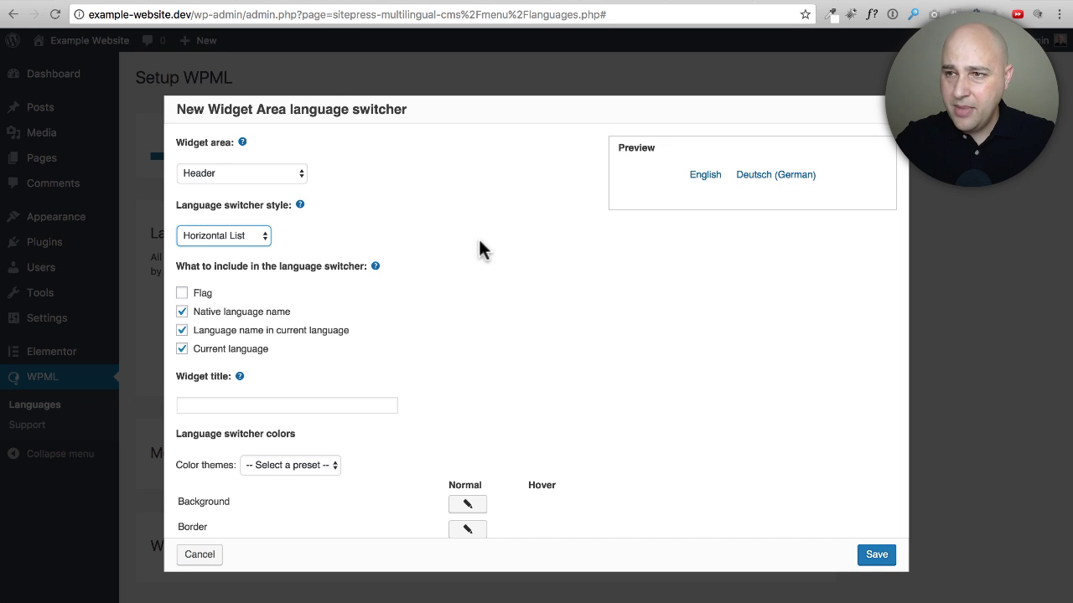
click(183, 294)
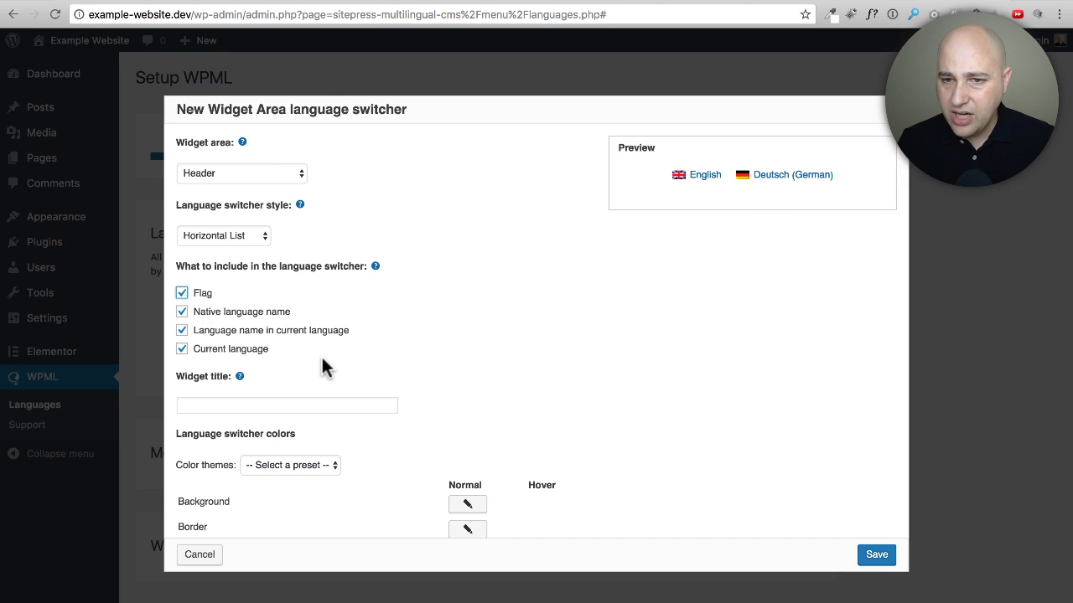
Try the Gray color theme on the header language switcher, clear all colors again and save the switcher.
scroll(323, 360, down, 2)
scroll(226, 335, down, 1)
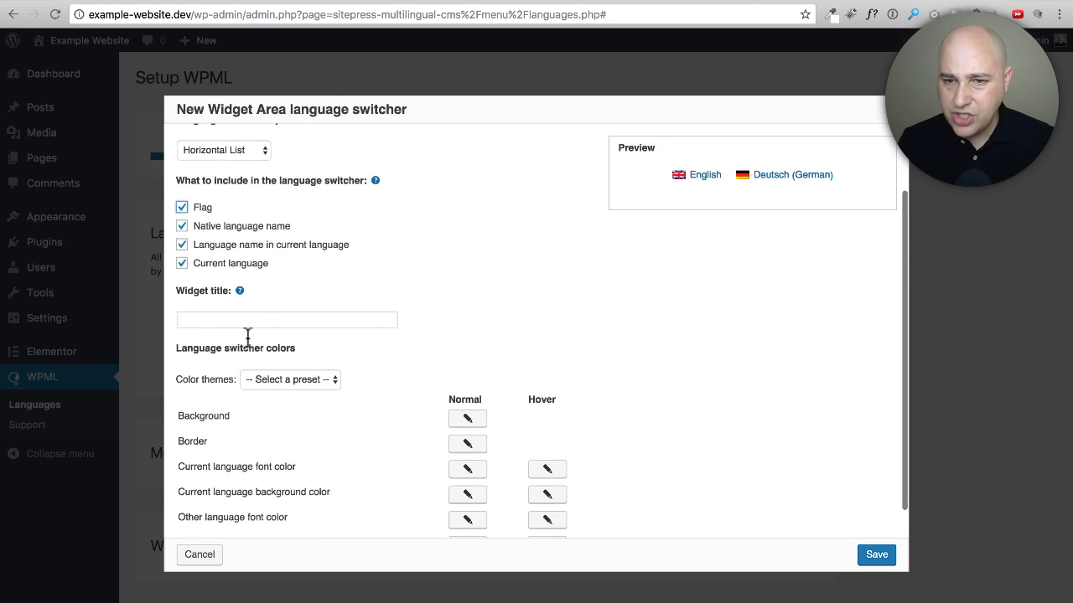
scroll(247, 335, down, 1)
click(301, 345)
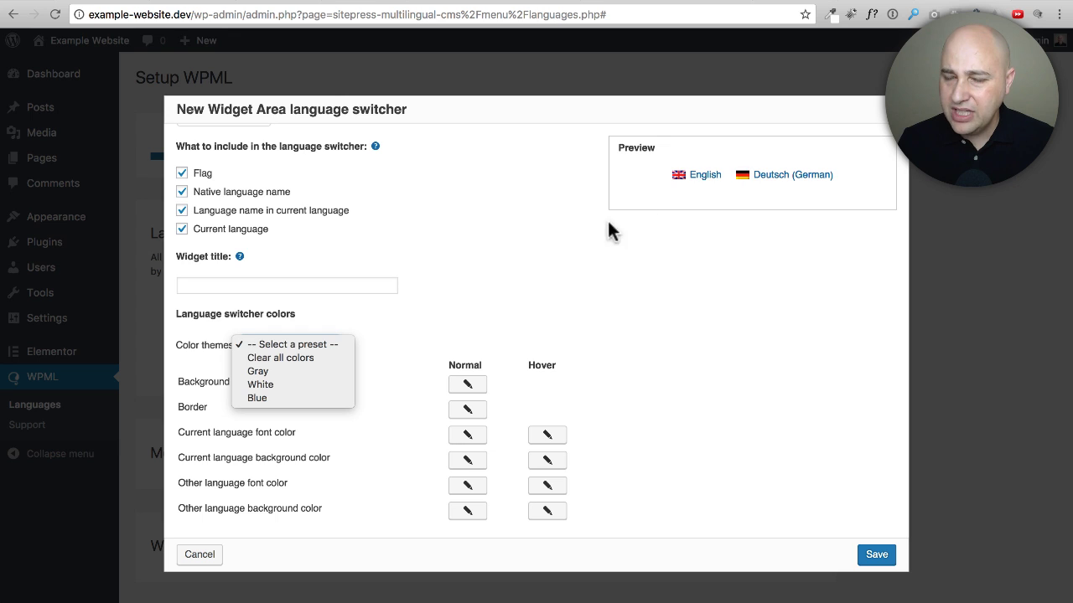
click(287, 372)
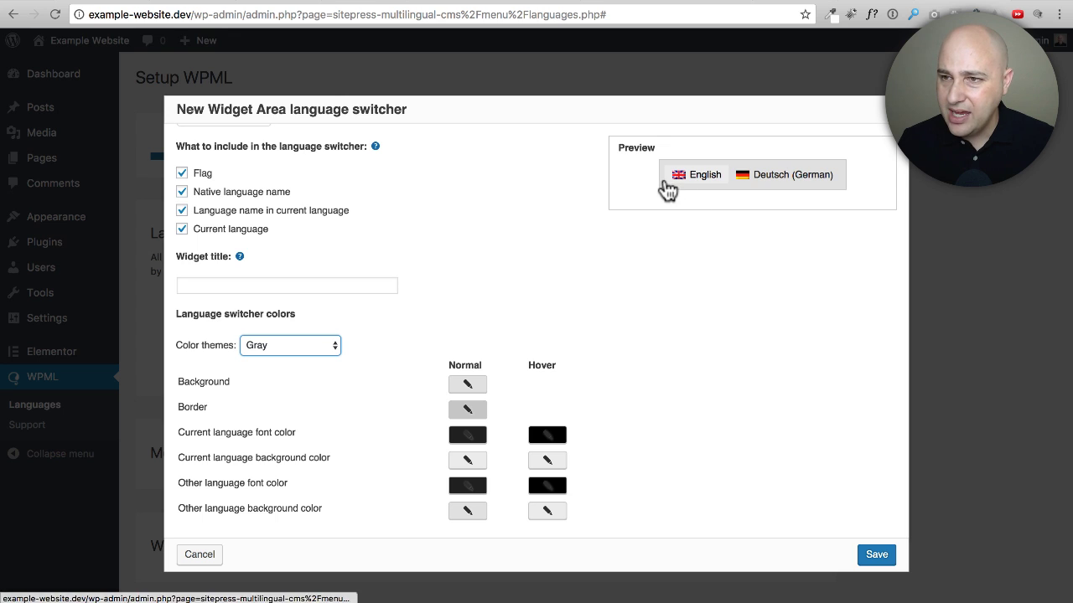
click(306, 344)
click(307, 331)
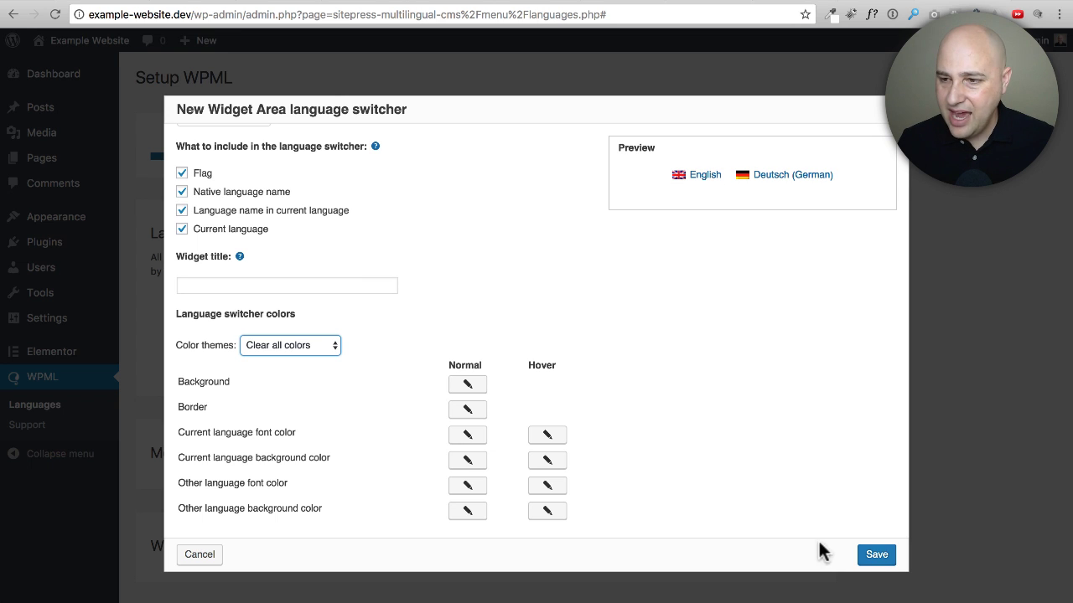
click(877, 555)
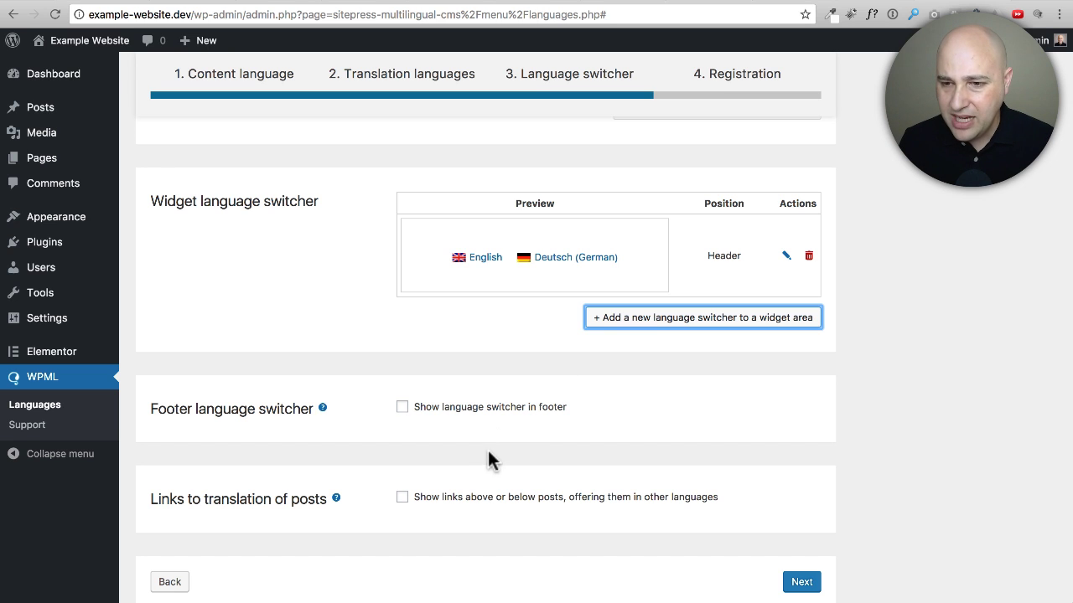
Show the language switcher in the footer, save it with its default Horizontal List settings and continue to the Registration stage.
click(407, 408)
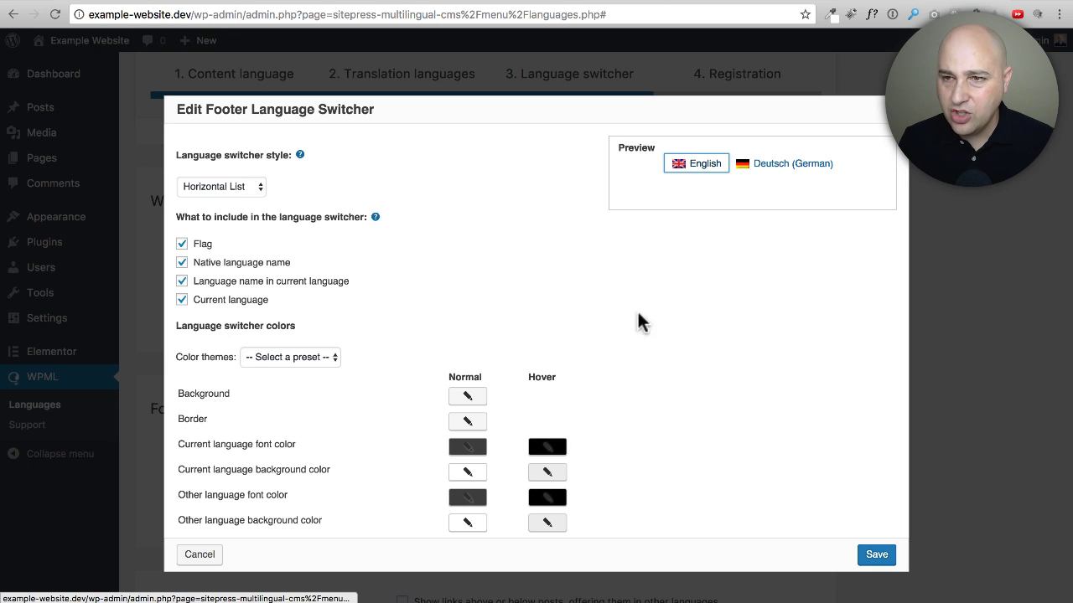
click(868, 558)
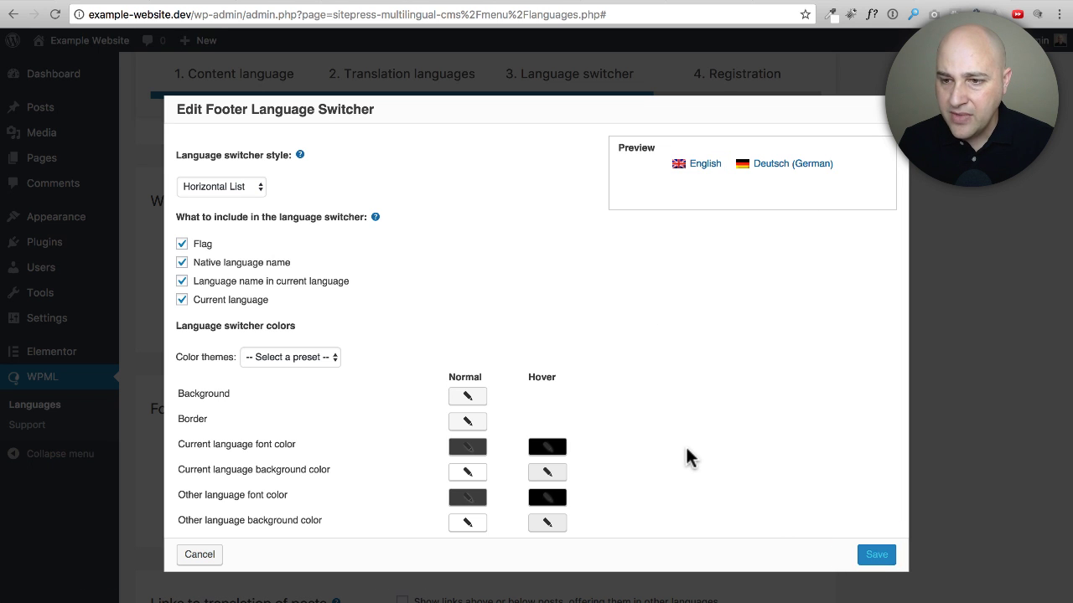
scroll(494, 429, down, 3)
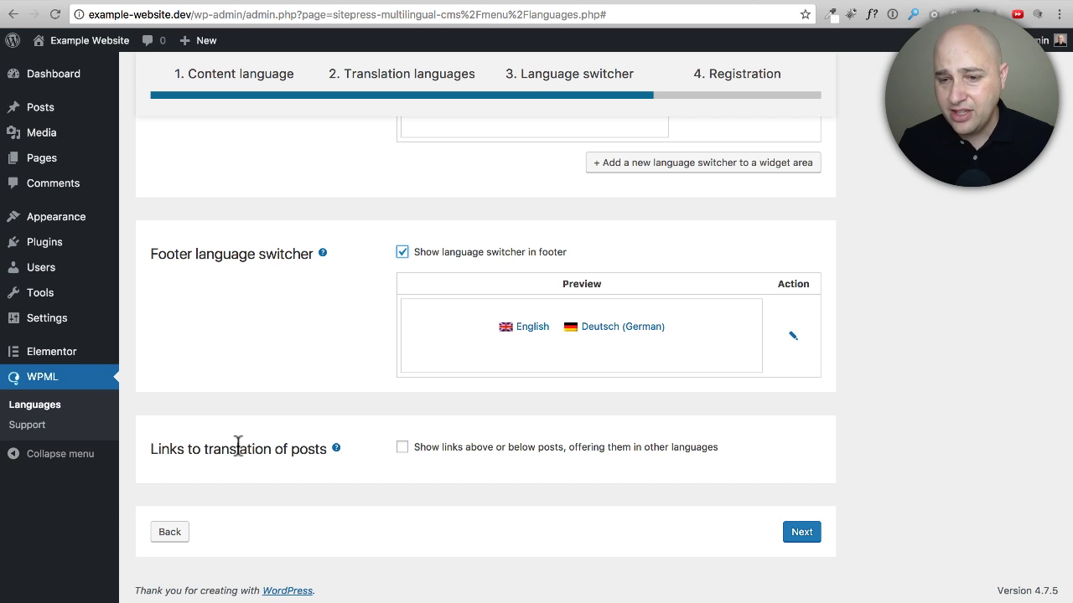
click(793, 533)
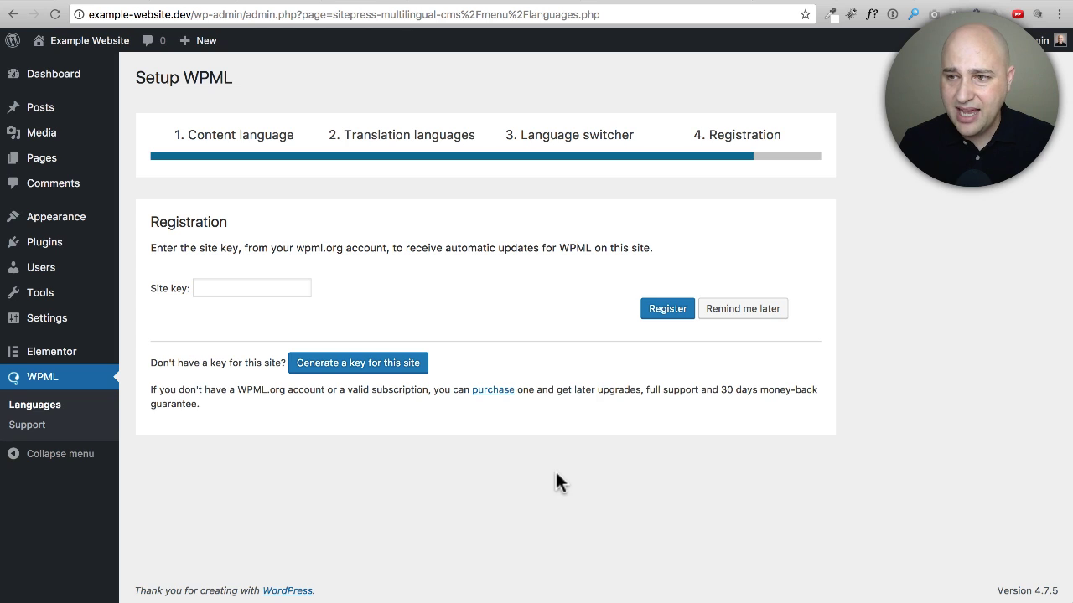
Switch to the Sites page of the WPML.org account, then reveal and copy the site key for example-website.dev.
key(super+l)
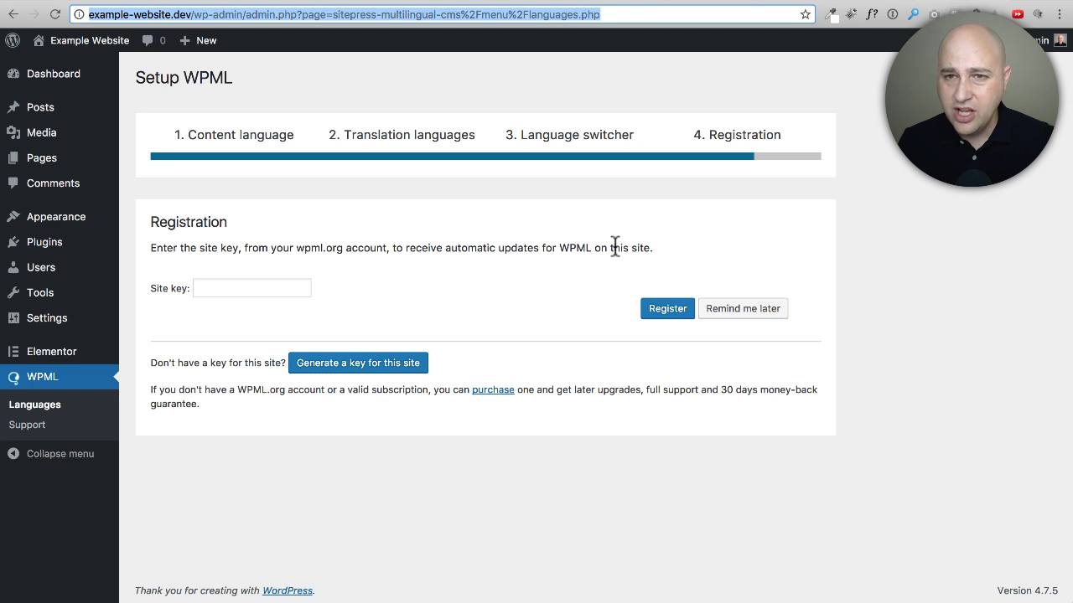
click(503, 184)
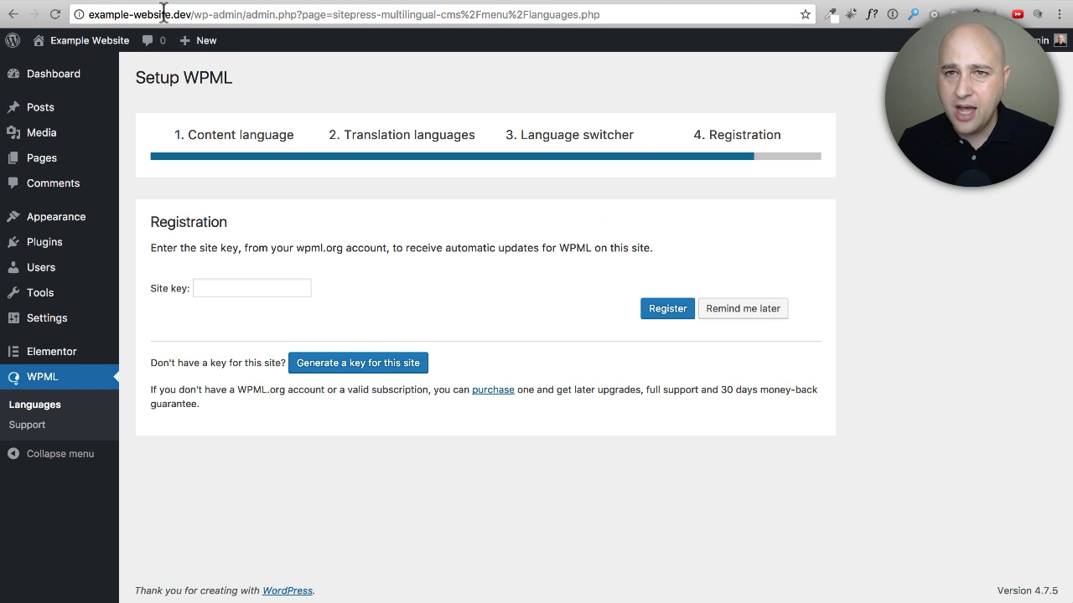
click(614, 2)
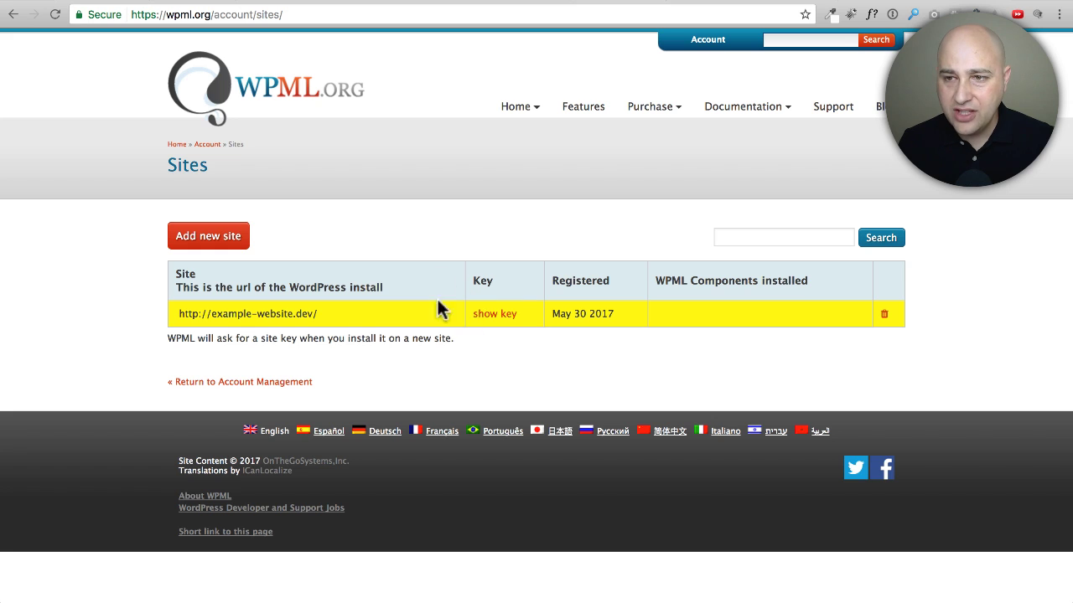
click(490, 314)
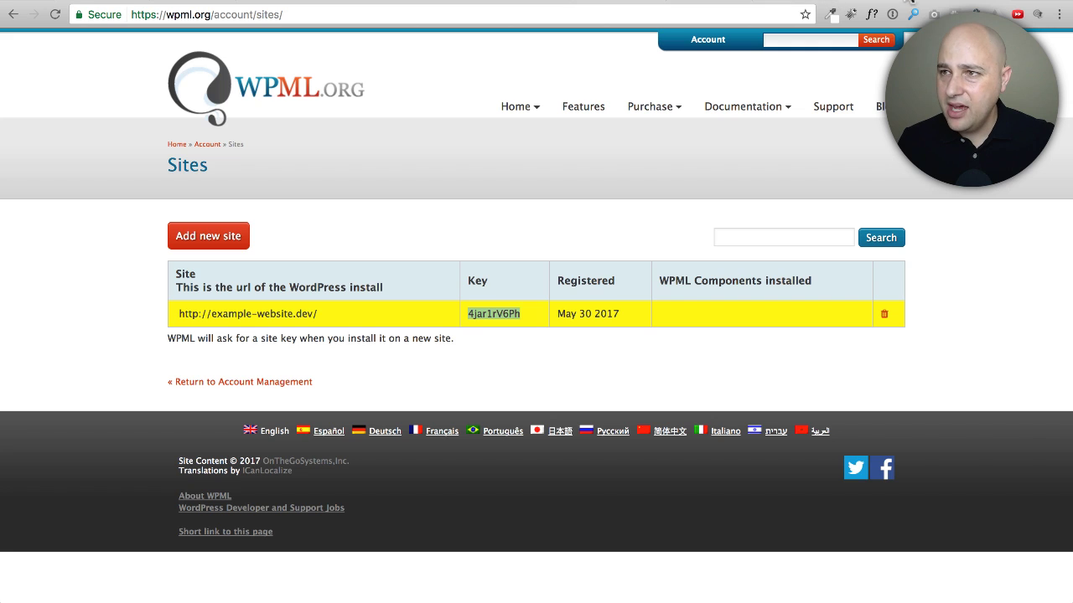
Return to the WPML setup, paste the site key into the registration form, register the site and finish the setup.
click(947, 1)
right_click(211, 282)
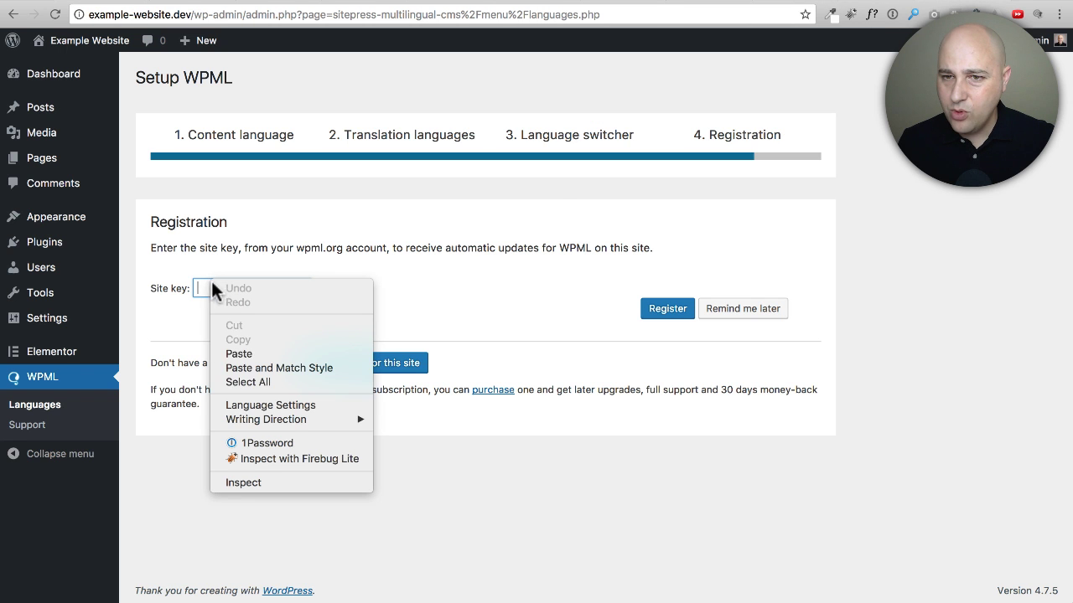
click(252, 352)
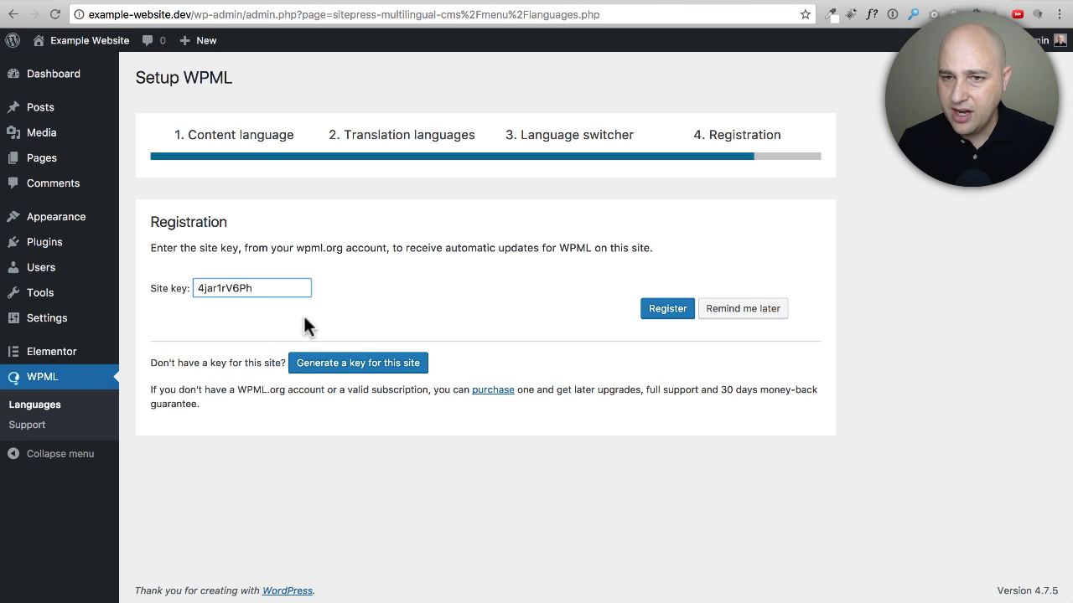
click(667, 309)
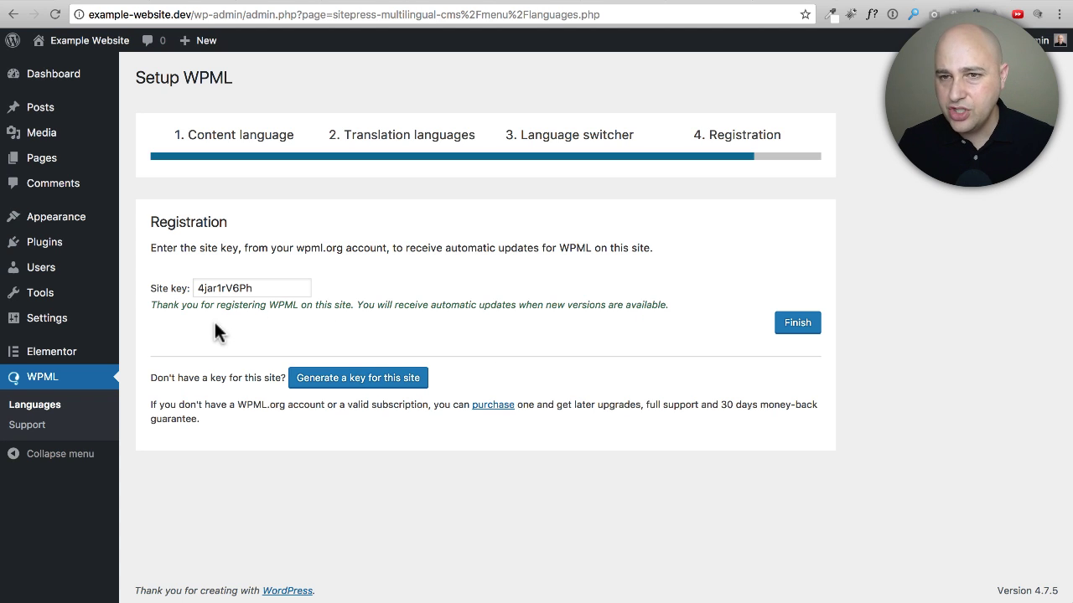
click(782, 328)
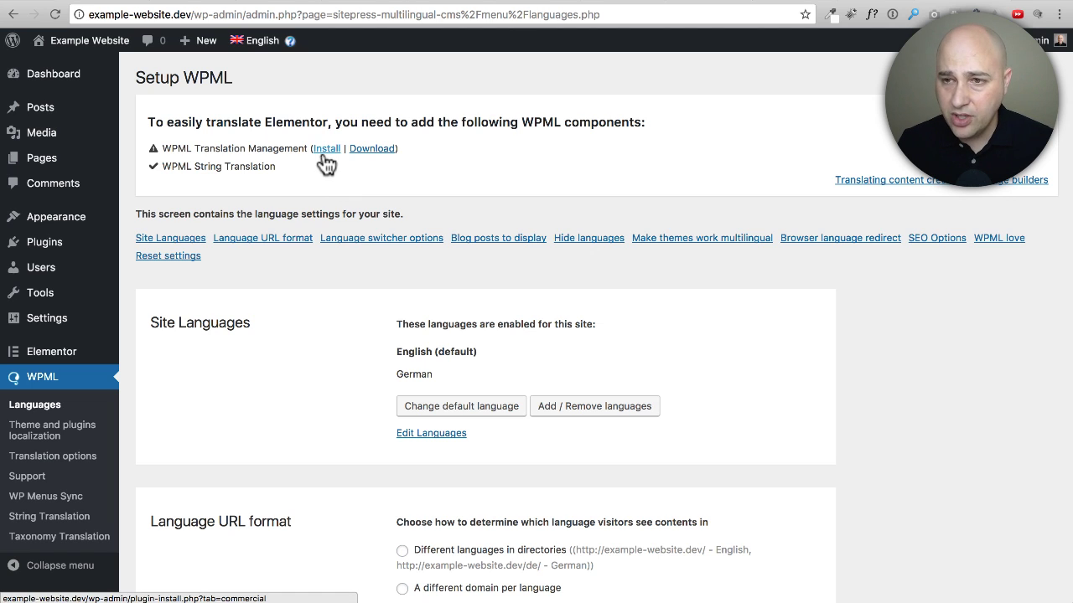
Install the missing WPML Translation Management component from the commercial plugin downloads, with activation after download enabled.
click(323, 151)
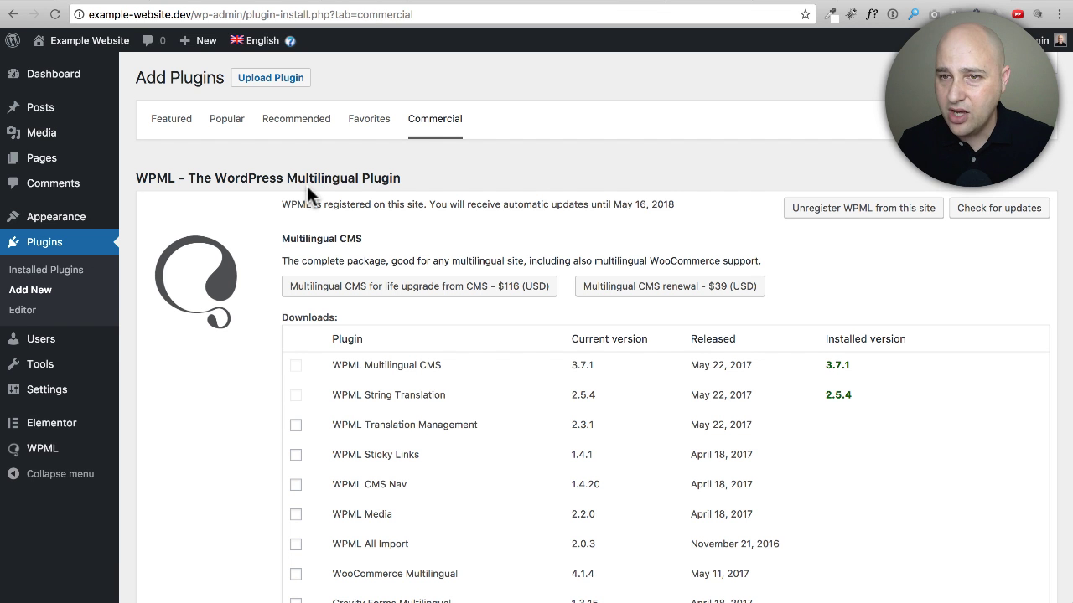
scroll(257, 199, down, 4)
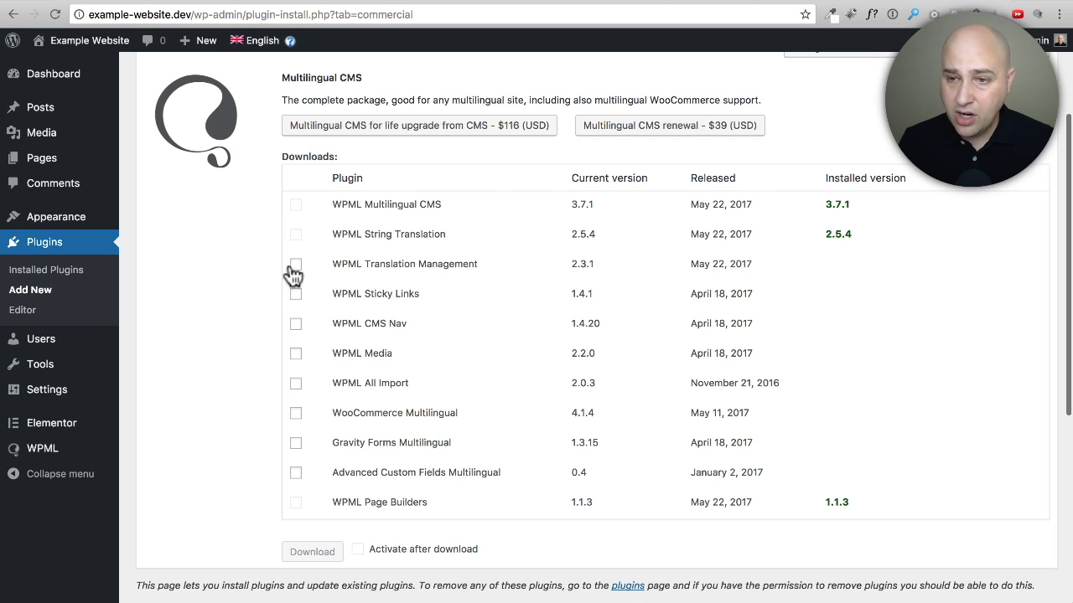
click(295, 265)
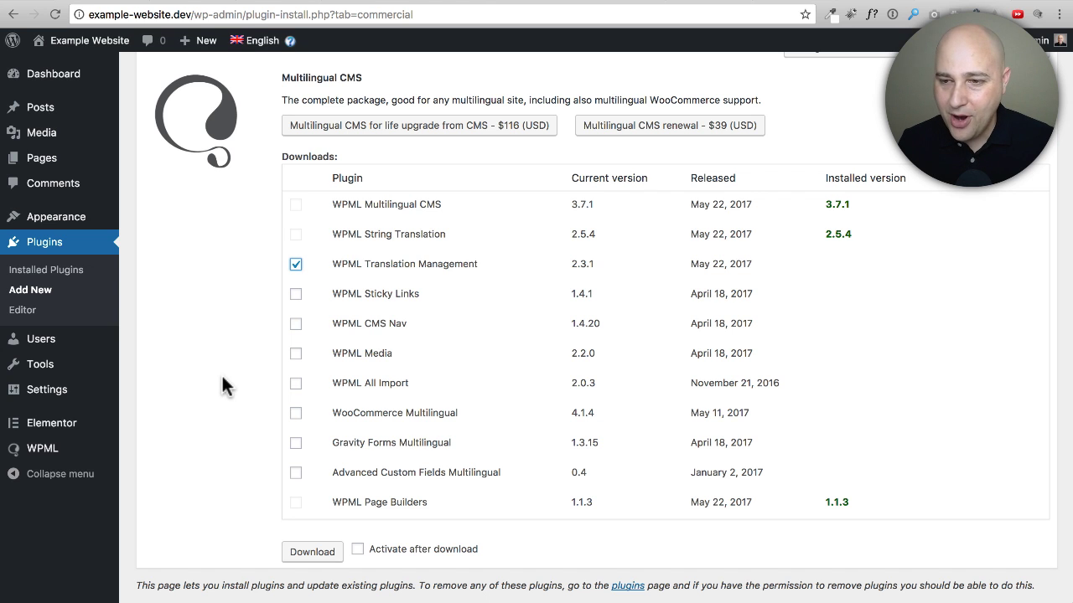
scroll(222, 377, down, 2)
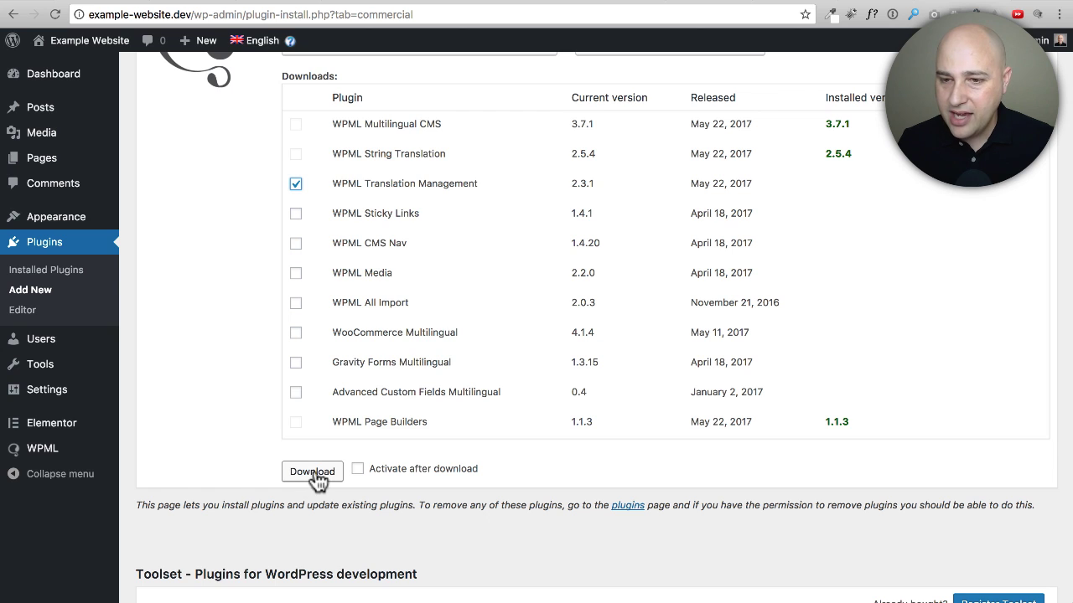
click(357, 469)
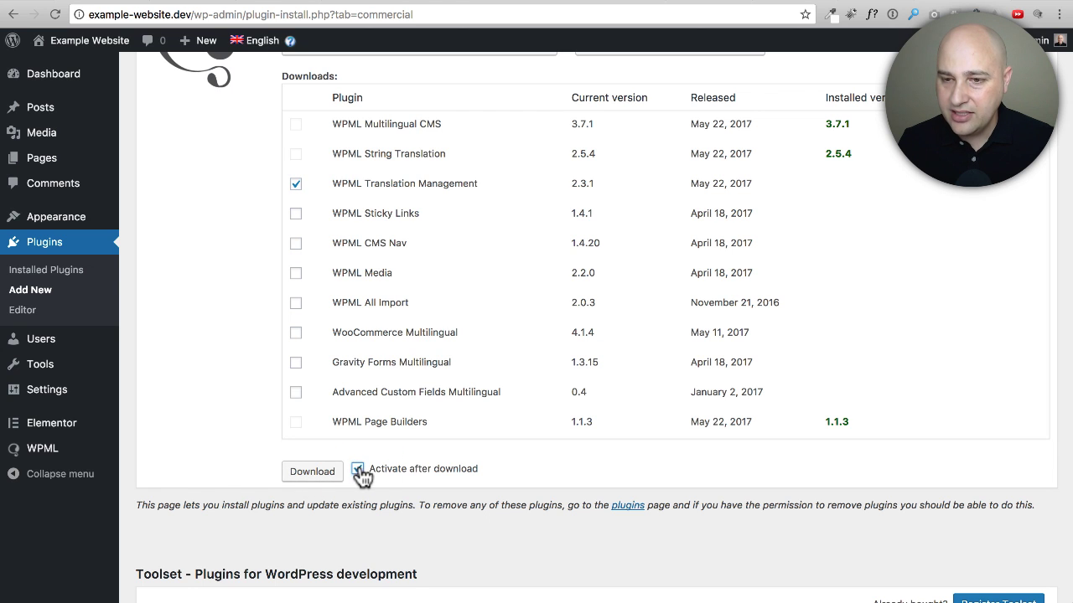
click(306, 475)
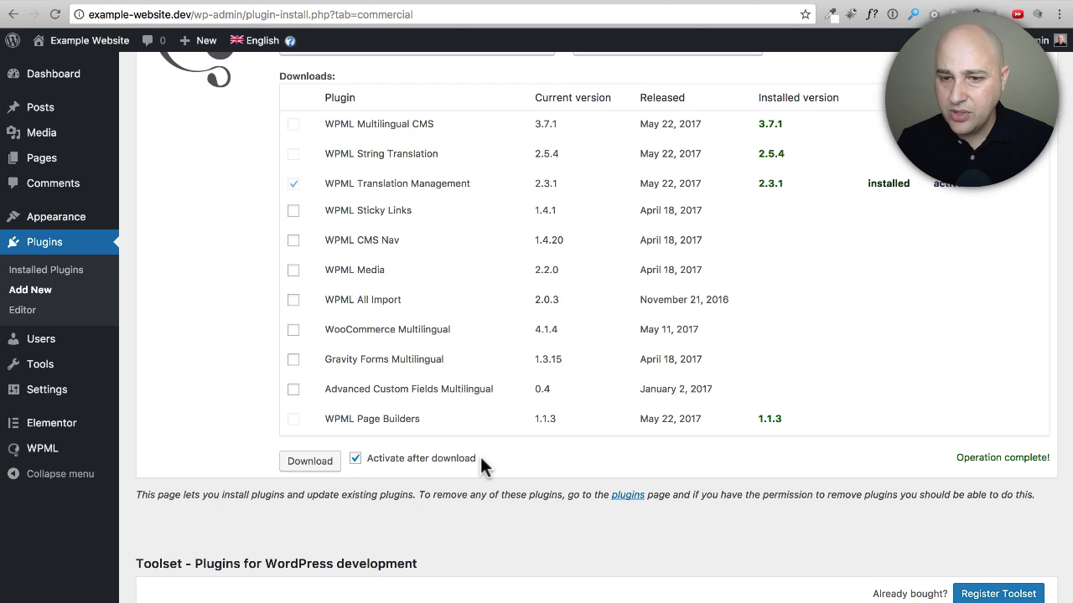
scroll(480, 459, down, 5)
scroll(481, 459, up, 10)
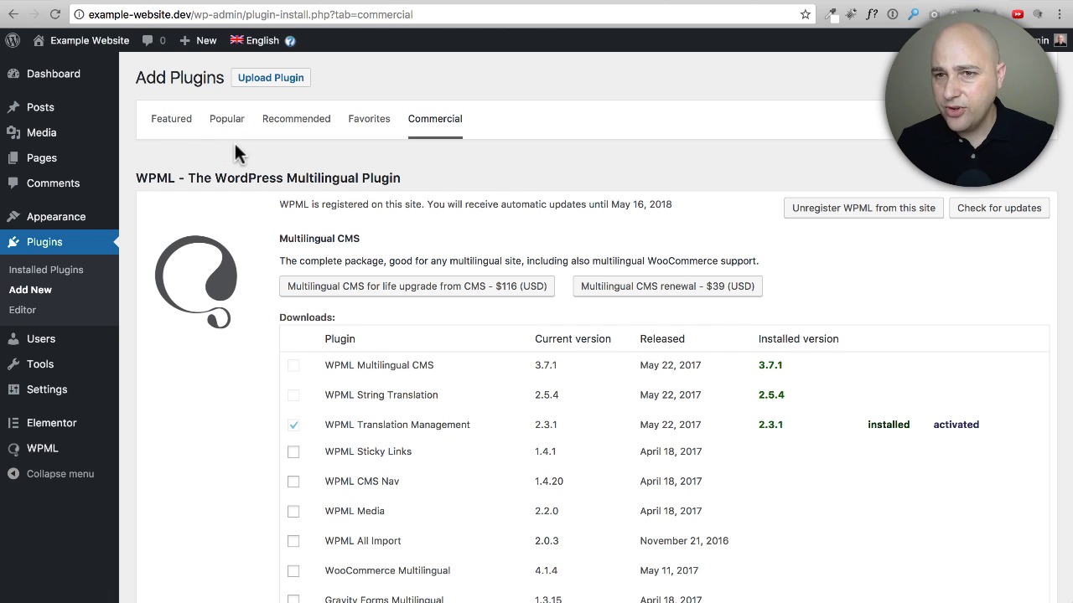
View the Example Website front end and check the language switchers in the header and footer.
mouse_move(91, 46)
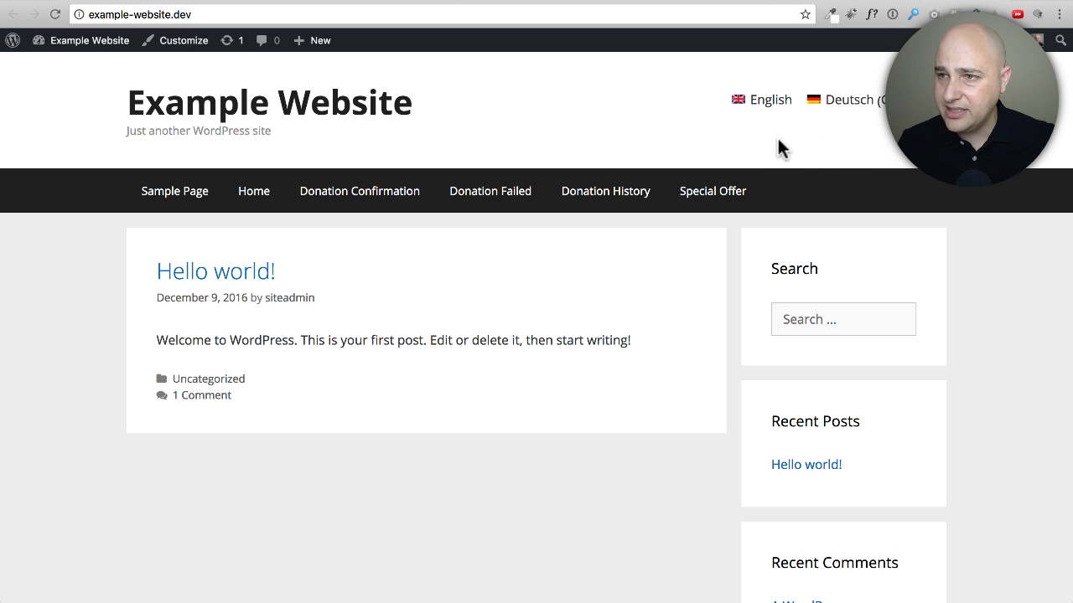
scroll(779, 144, down, 15)
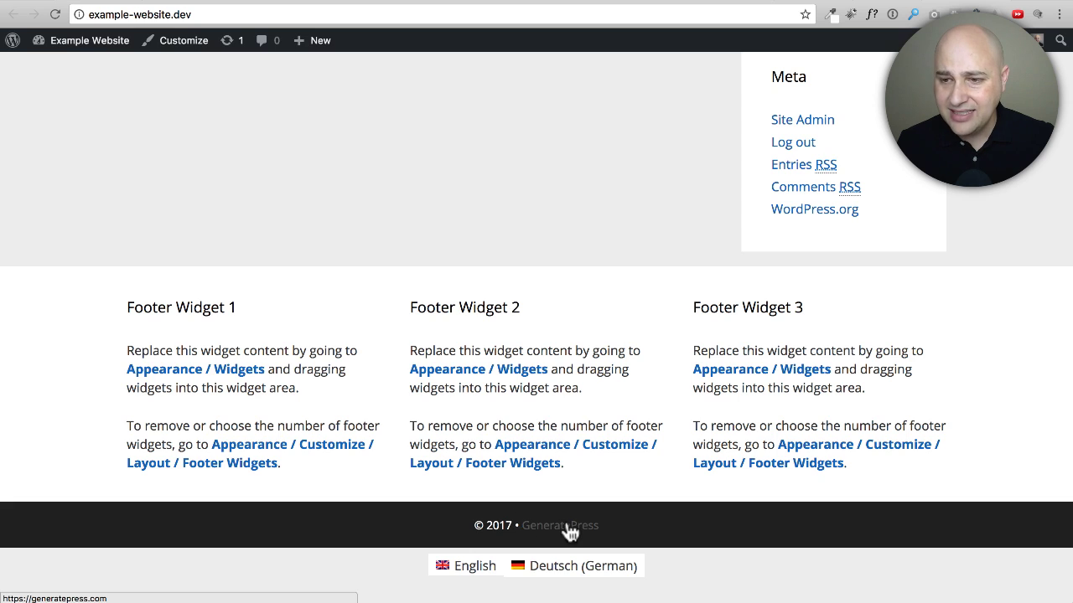
scroll(567, 531, up, 15)
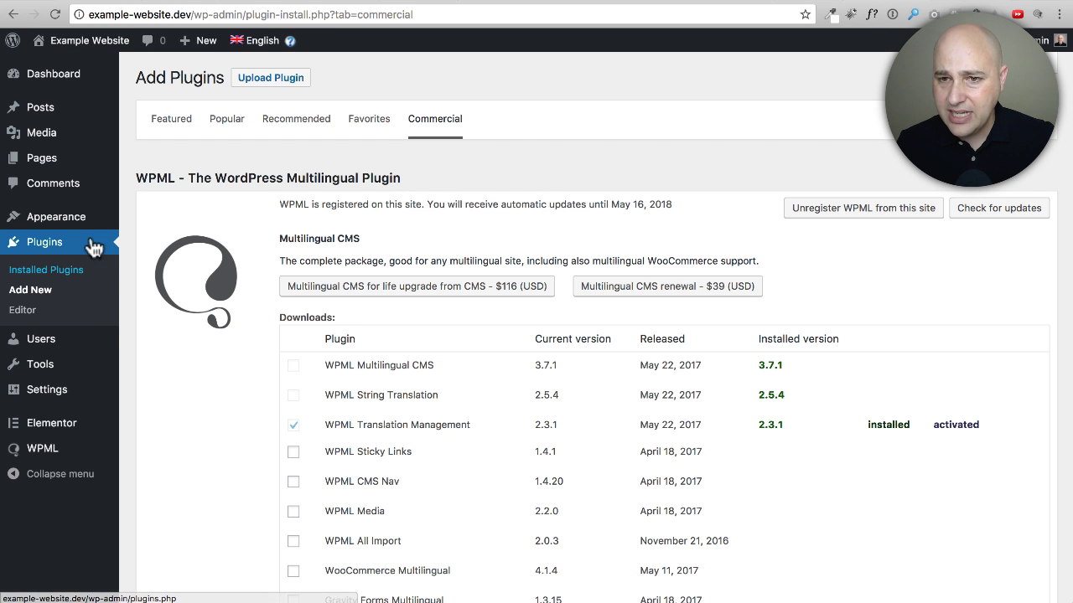
Open the site's menu editor and look over the items proposed for the new English menu.
mouse_move(64, 223)
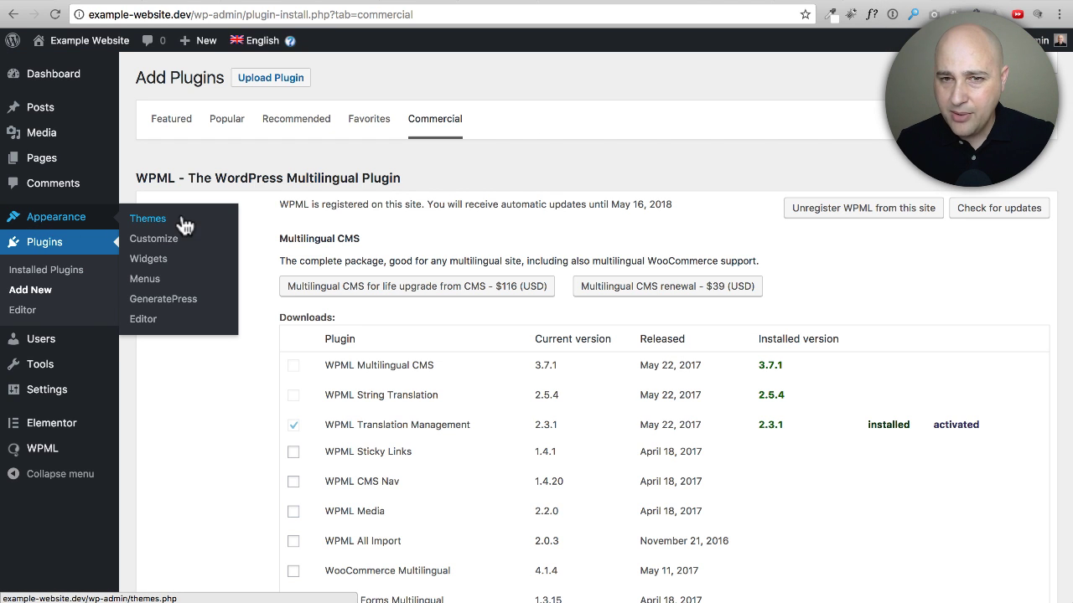
click(149, 284)
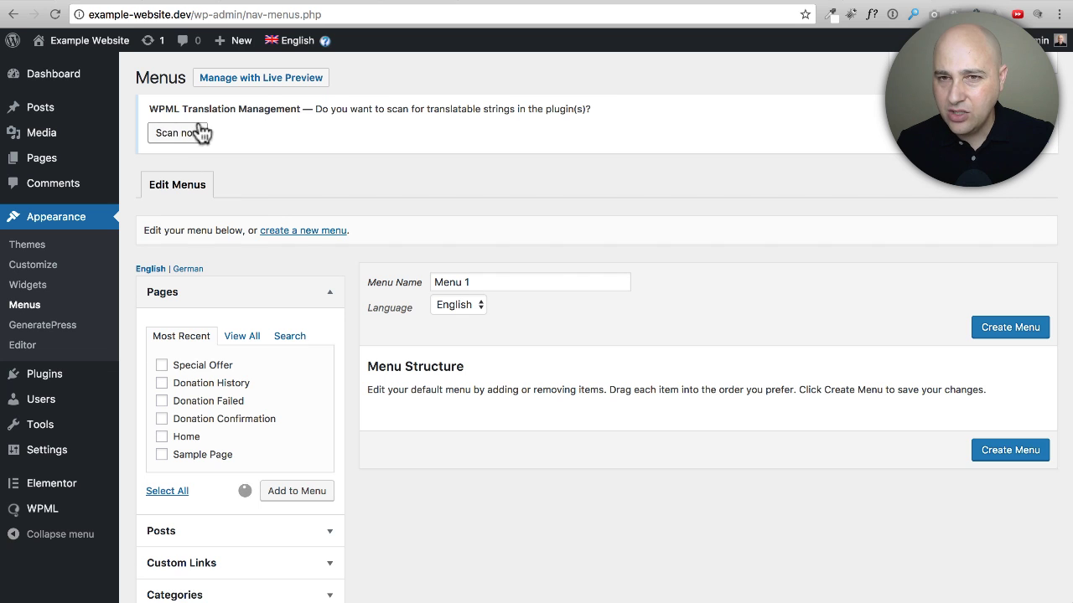
scroll(394, 188, down, 3)
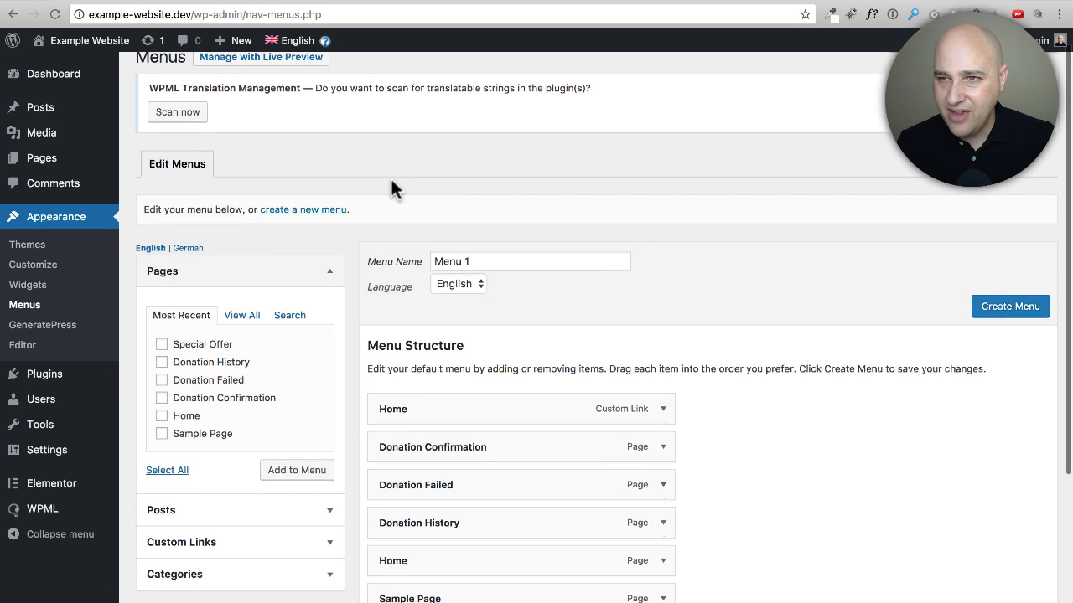
scroll(394, 189, up, 3)
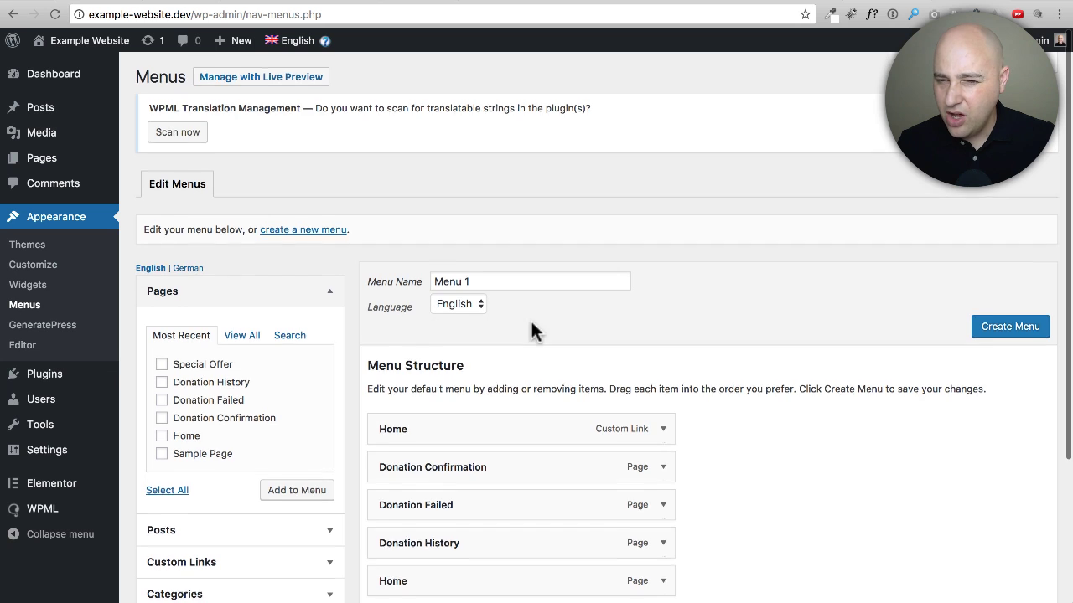
scroll(531, 318, down, 1)
scroll(584, 425, down, 2)
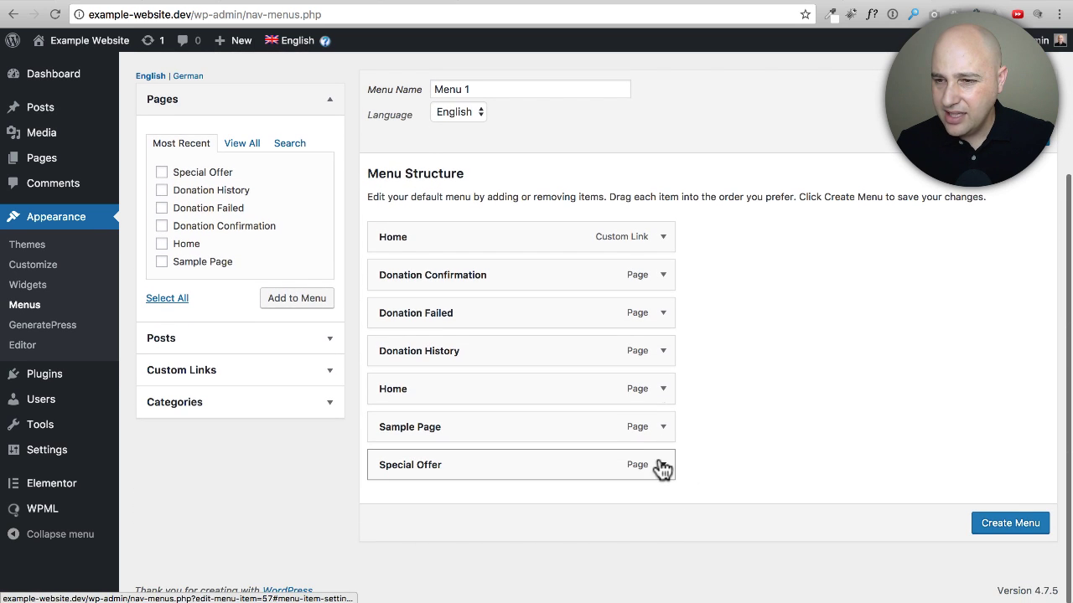
Remove the Sample Page and Special Offer items from the menu structure.
drag(662, 468, 658, 471)
click(662, 505)
scroll(618, 494, down, 2)
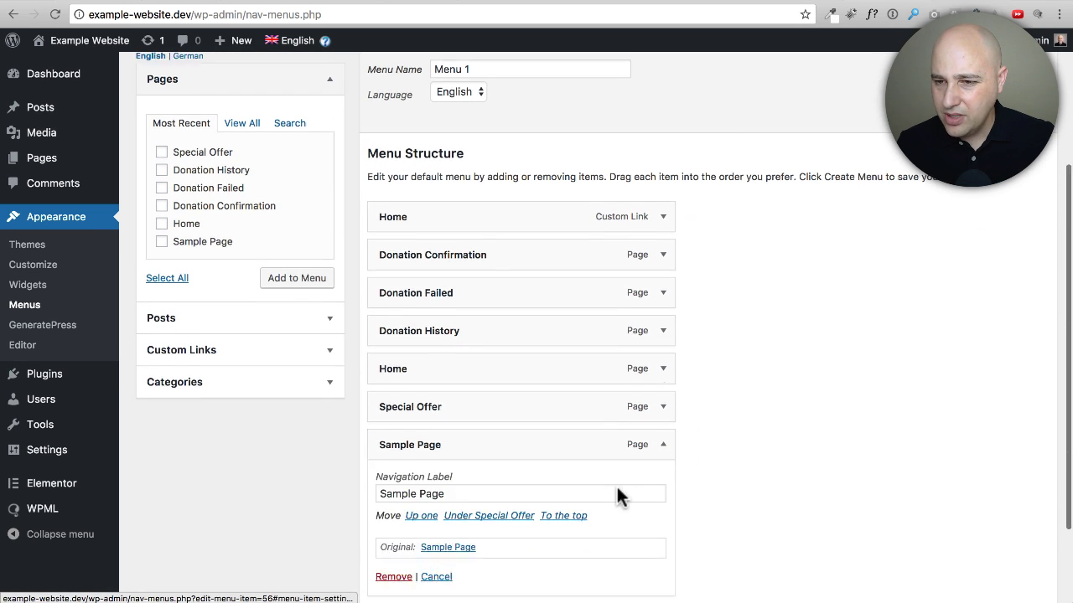
click(394, 489)
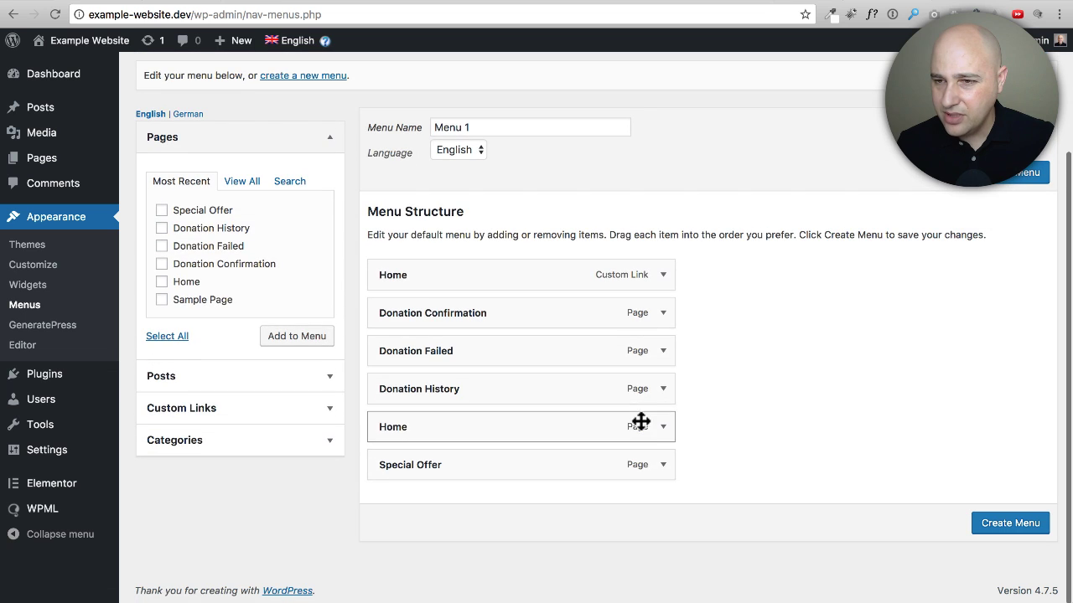
click(663, 465)
scroll(640, 481, down, 2)
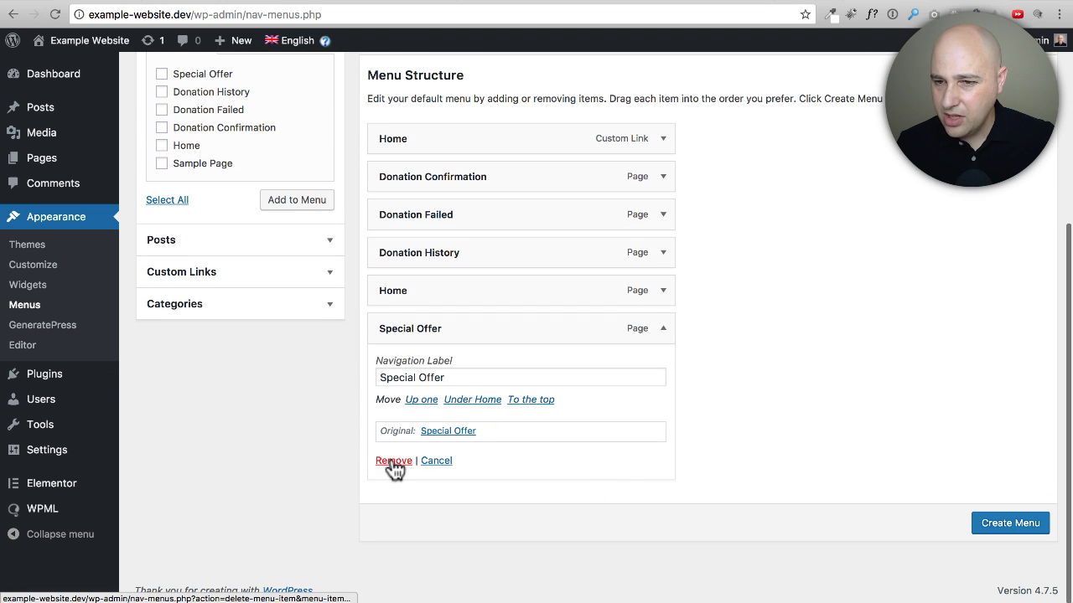
click(393, 468)
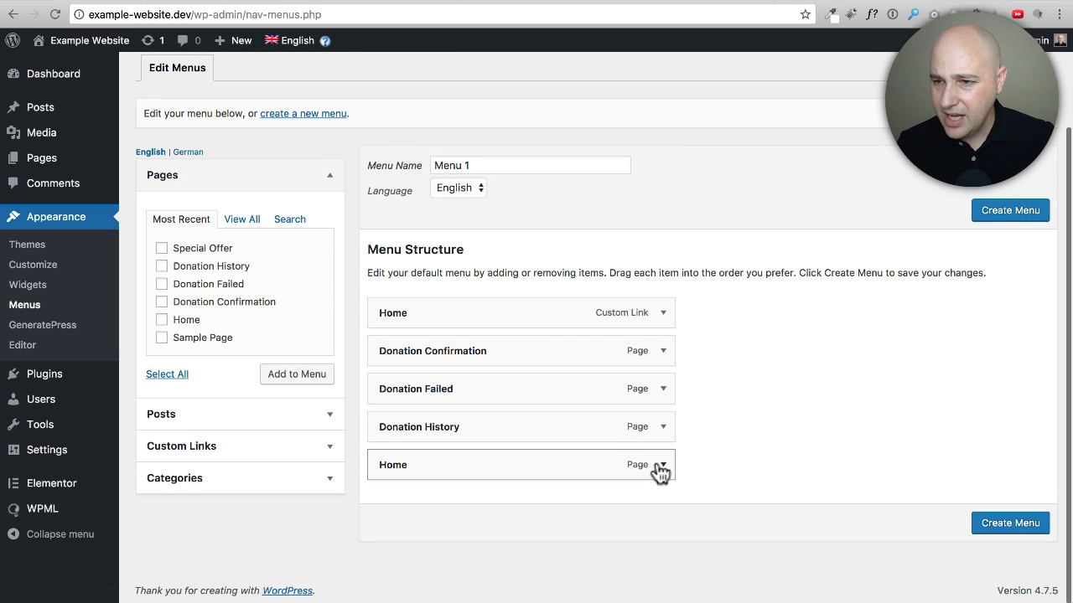
Replace the Home custom link with the Home page item as the first entry, and create Menu 1.
scroll(659, 472, up, 1)
click(663, 351)
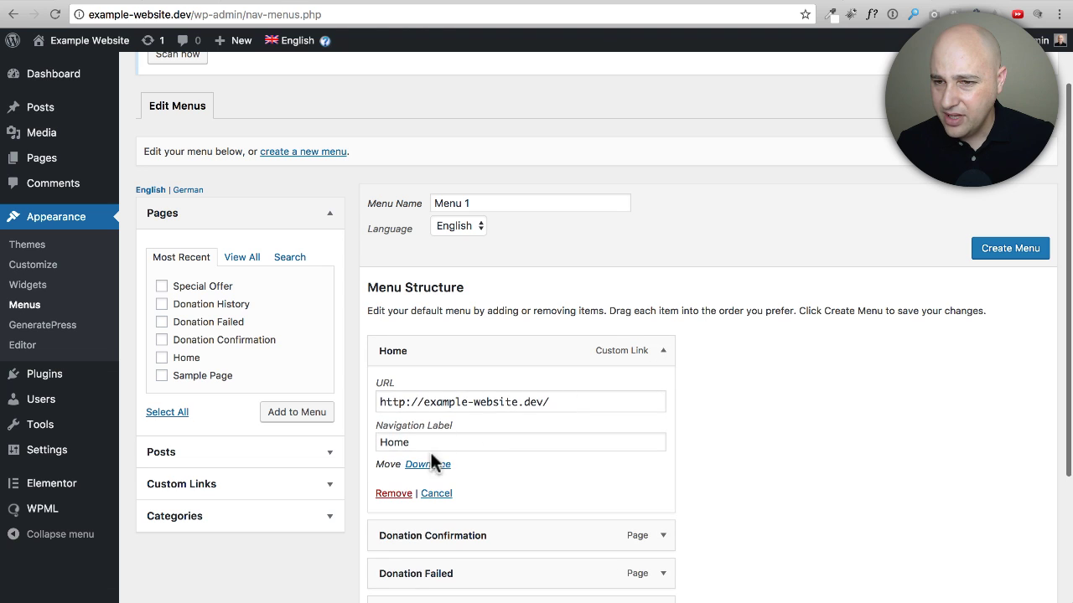
click(391, 494)
drag(502, 471, 503, 372)
click(1010, 275)
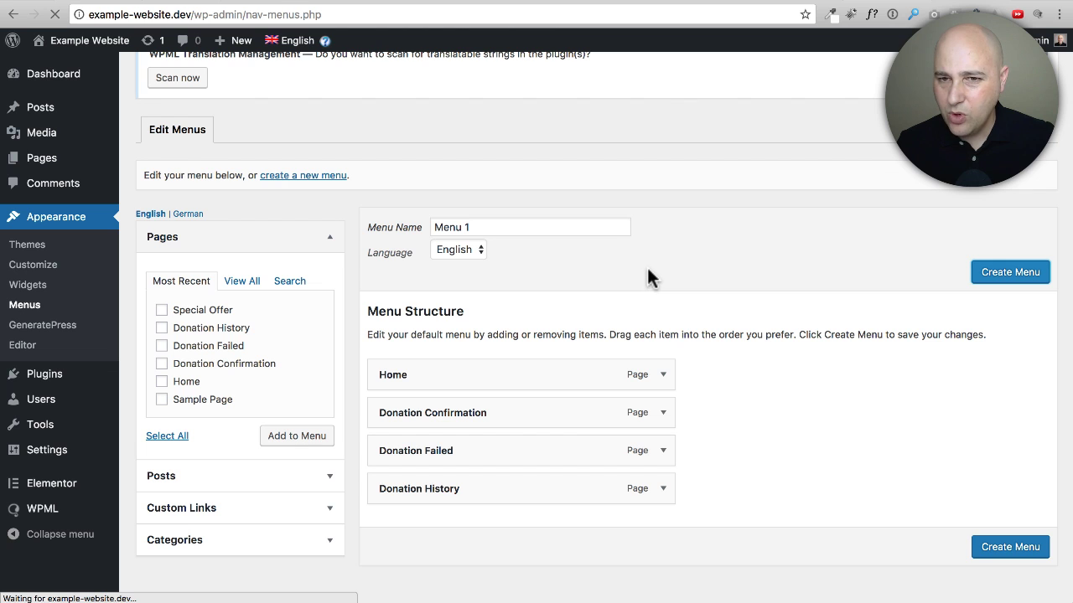
Assign Menu 1 to the Primary Menu location, save it, and check the navigation on the reloaded front end.
scroll(647, 266, down, 3)
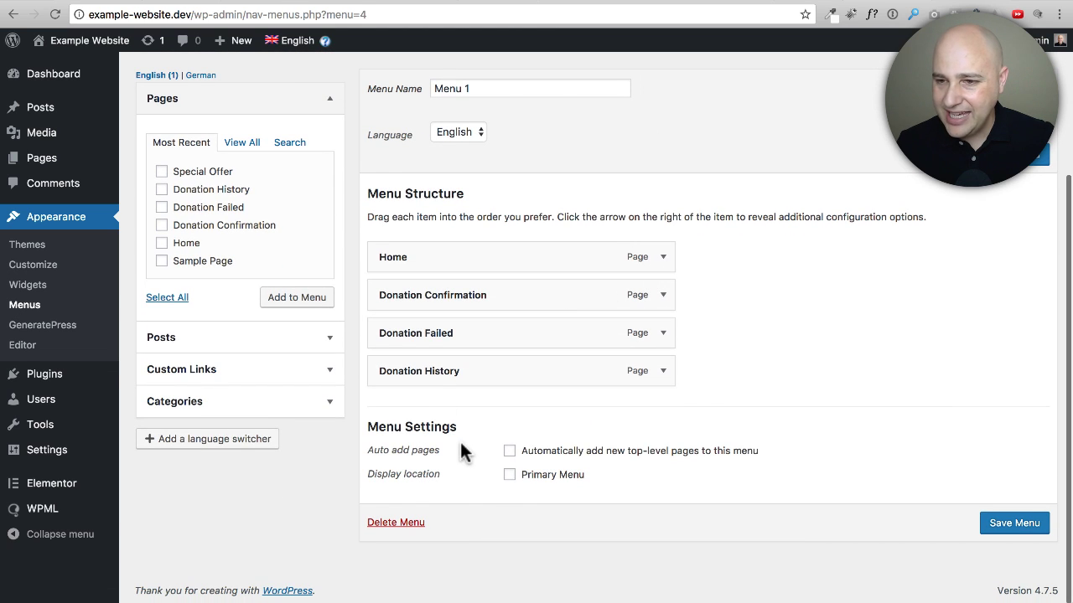
click(509, 475)
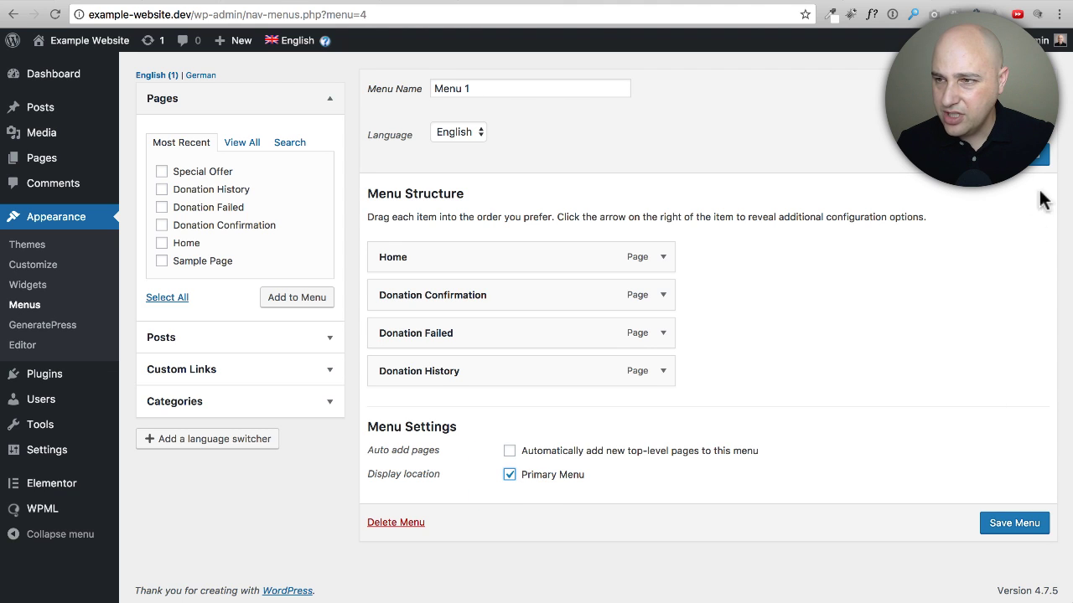
click(1038, 159)
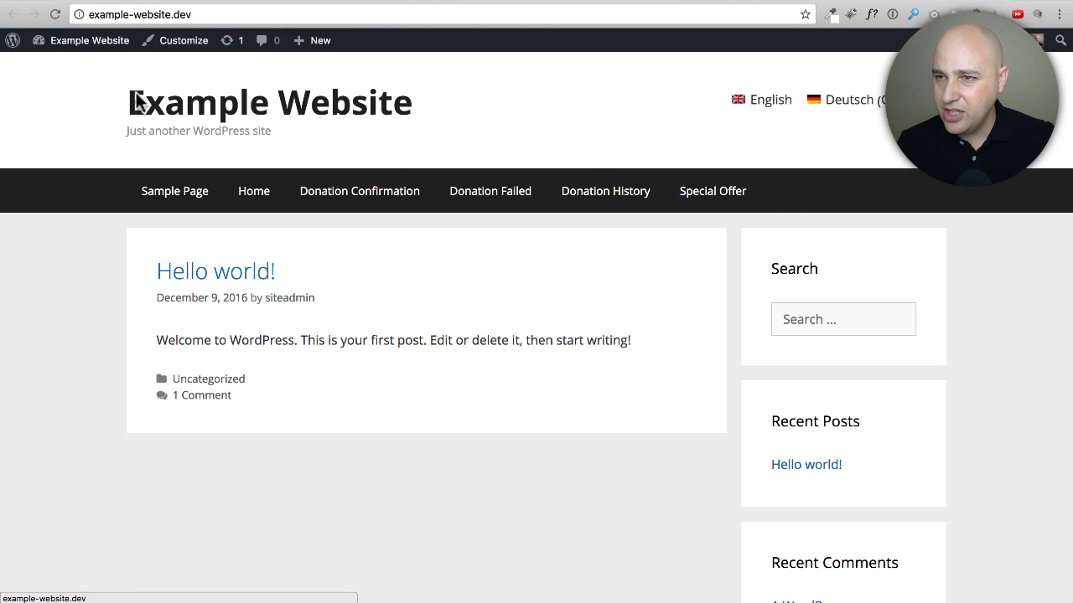
click(55, 14)
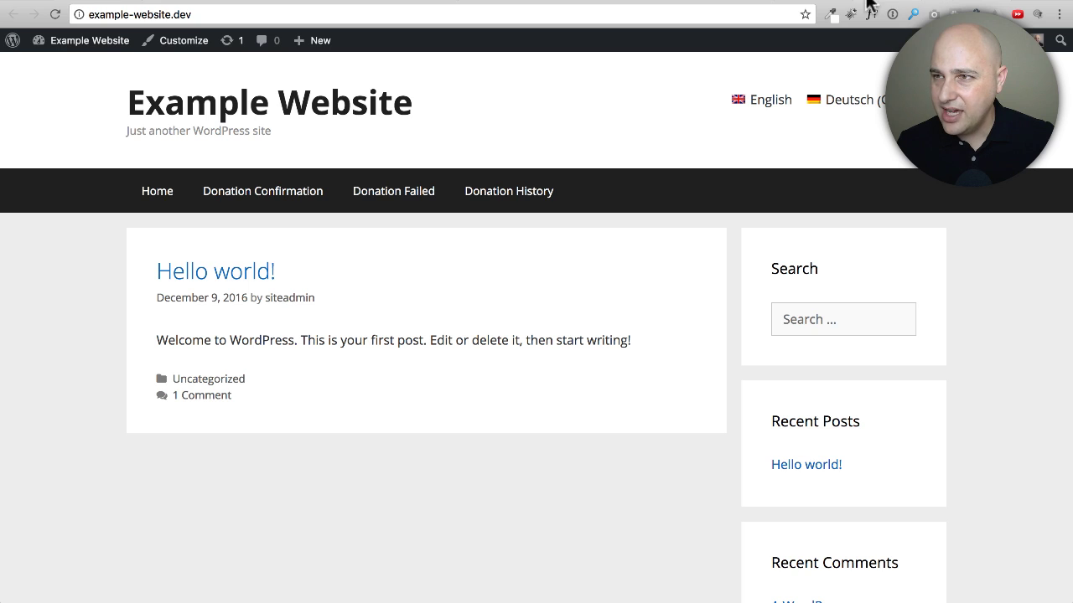
key(super+bracketleft)
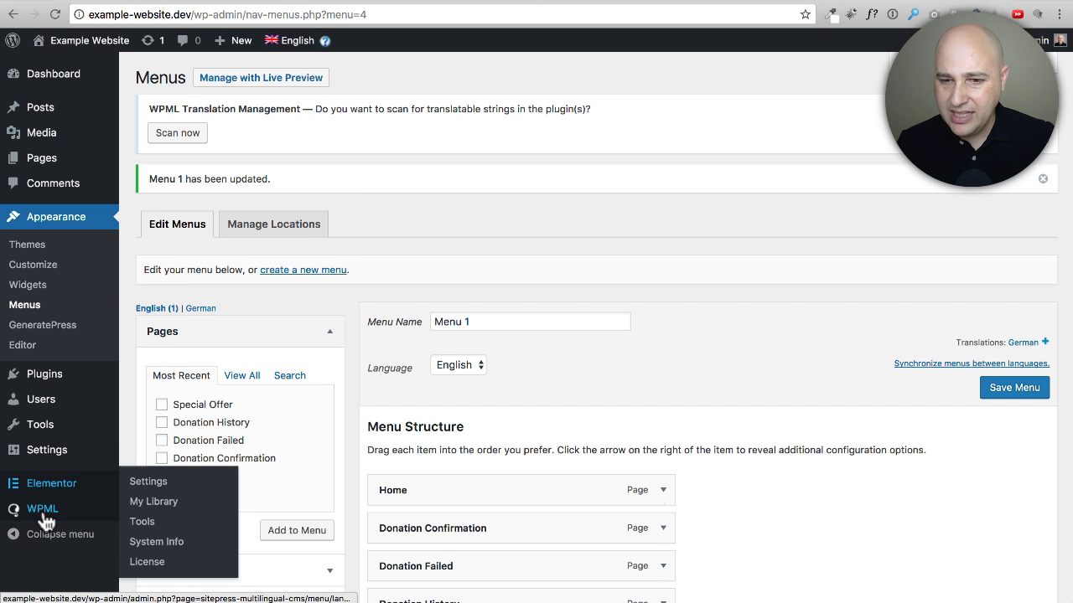
Open the WPML Languages settings and find the Menu language switcher section.
mouse_move(42, 508)
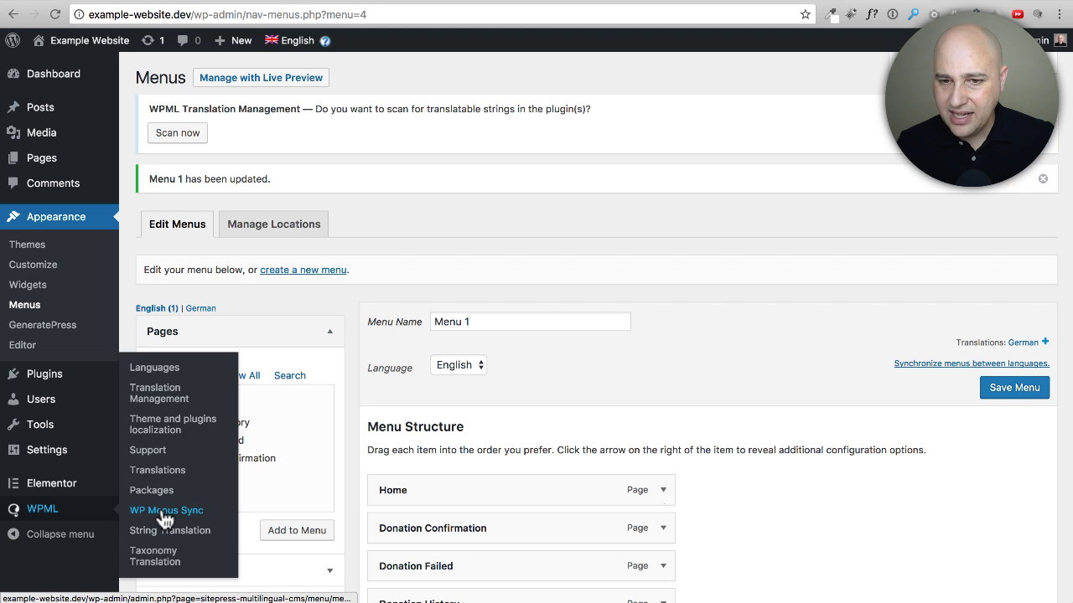
click(42, 518)
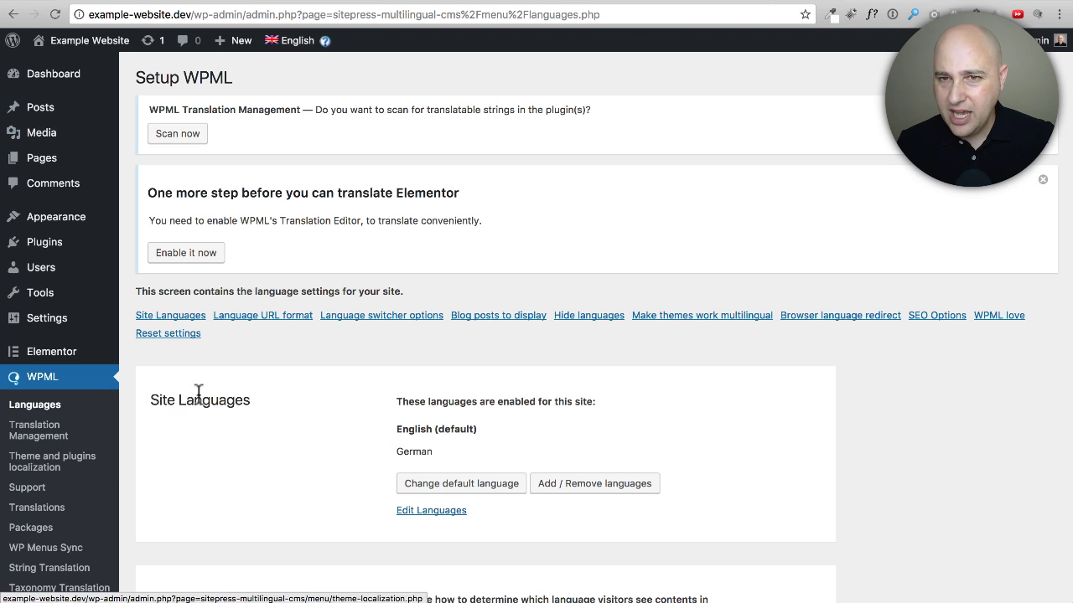
scroll(306, 337, down, 4)
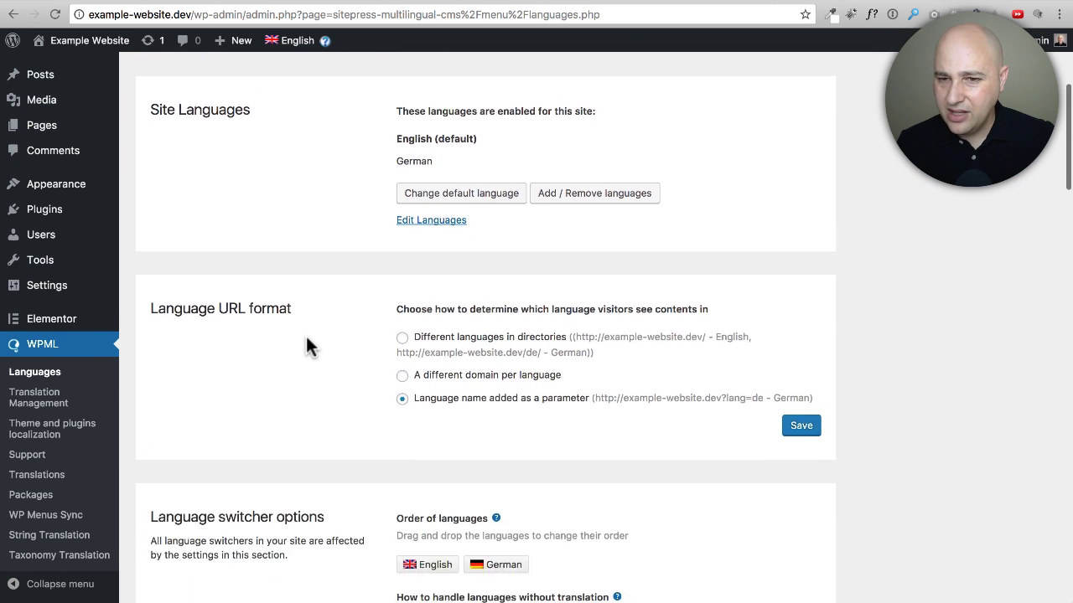
scroll(306, 339, down, 5)
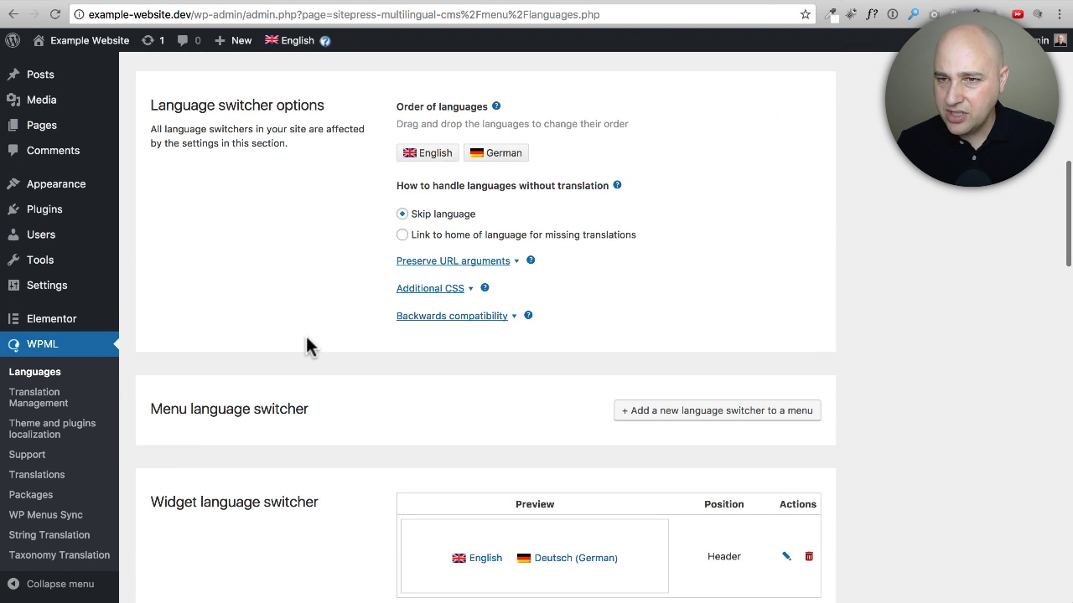
scroll(307, 339, down, 3)
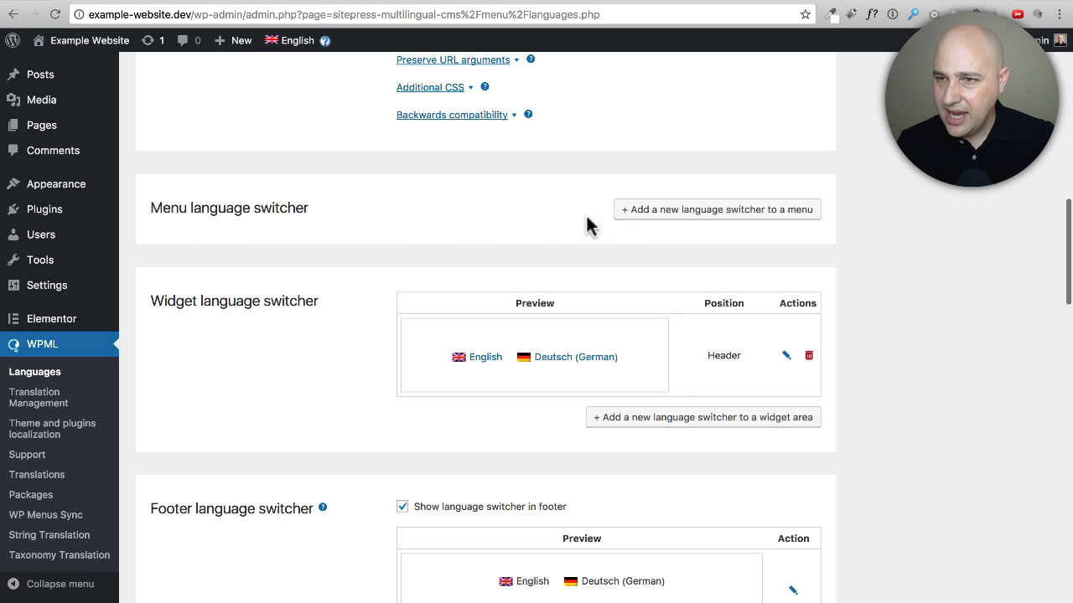
Add a language switcher to Menu 1 as a last-item dropdown with the flag included, and save it.
click(683, 216)
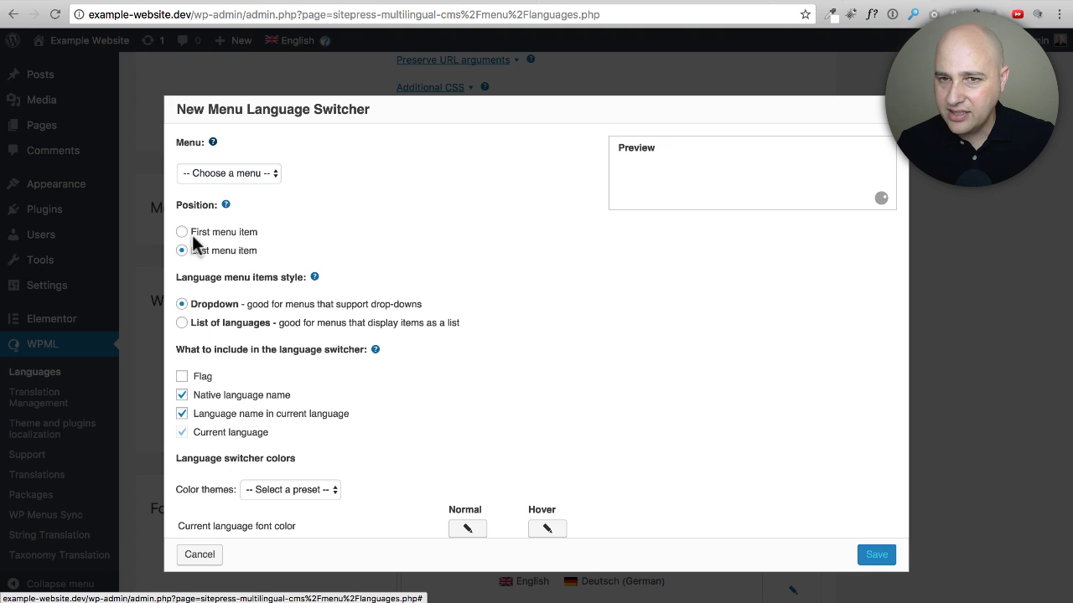
click(254, 176)
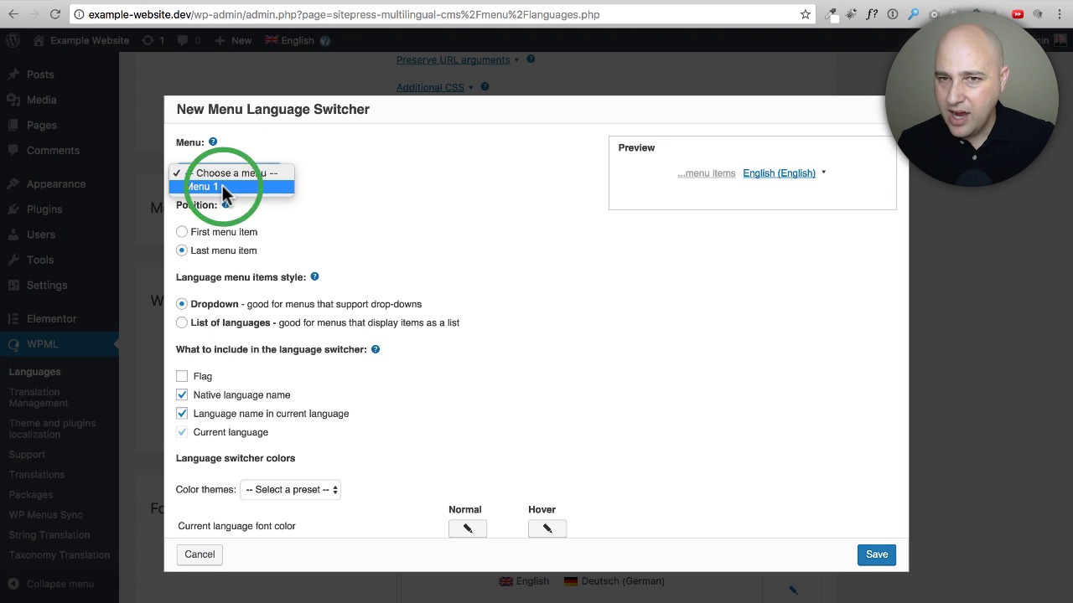
click(223, 186)
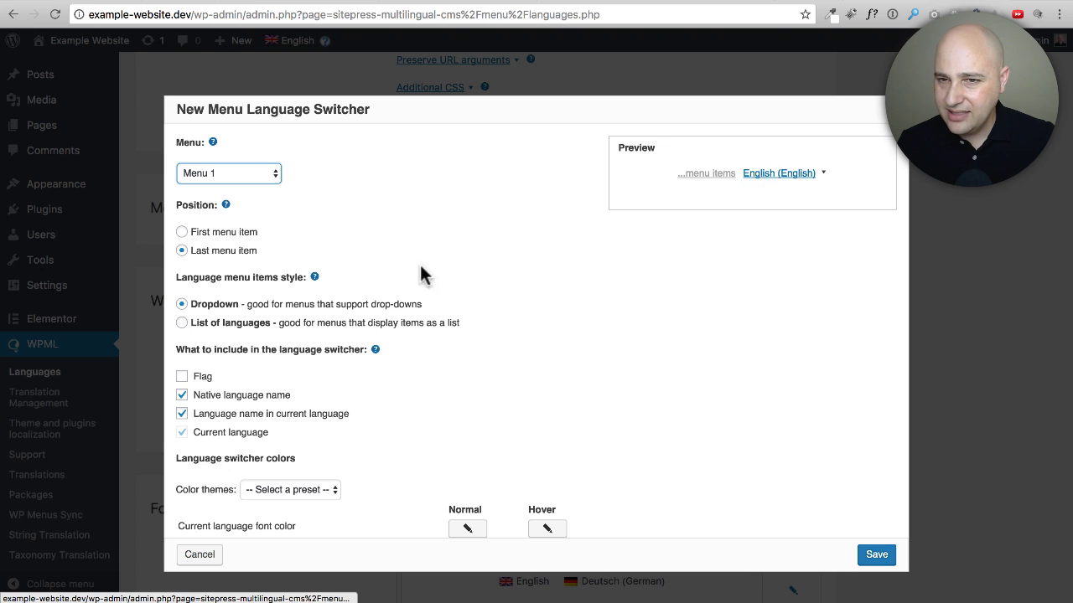
scroll(294, 318, down, 2)
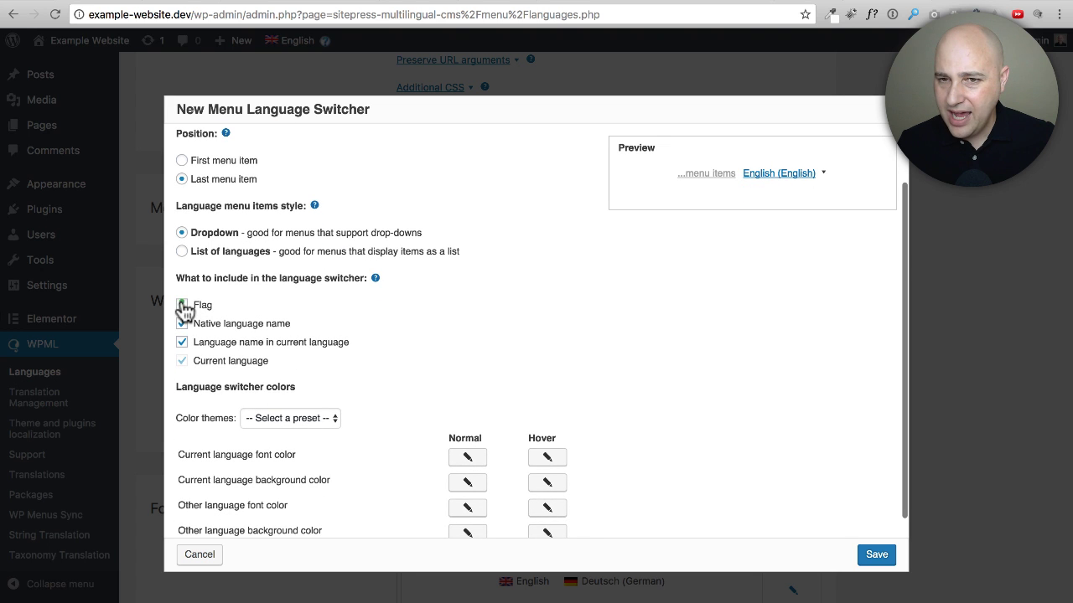
click(182, 305)
mouse_move(780, 184)
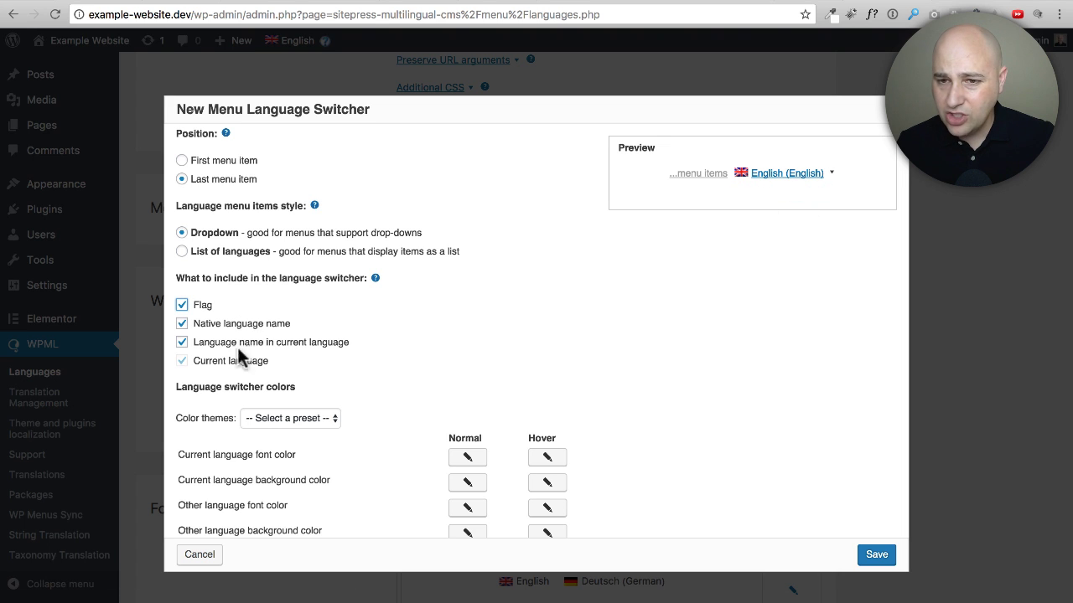
scroll(335, 356, down, 1)
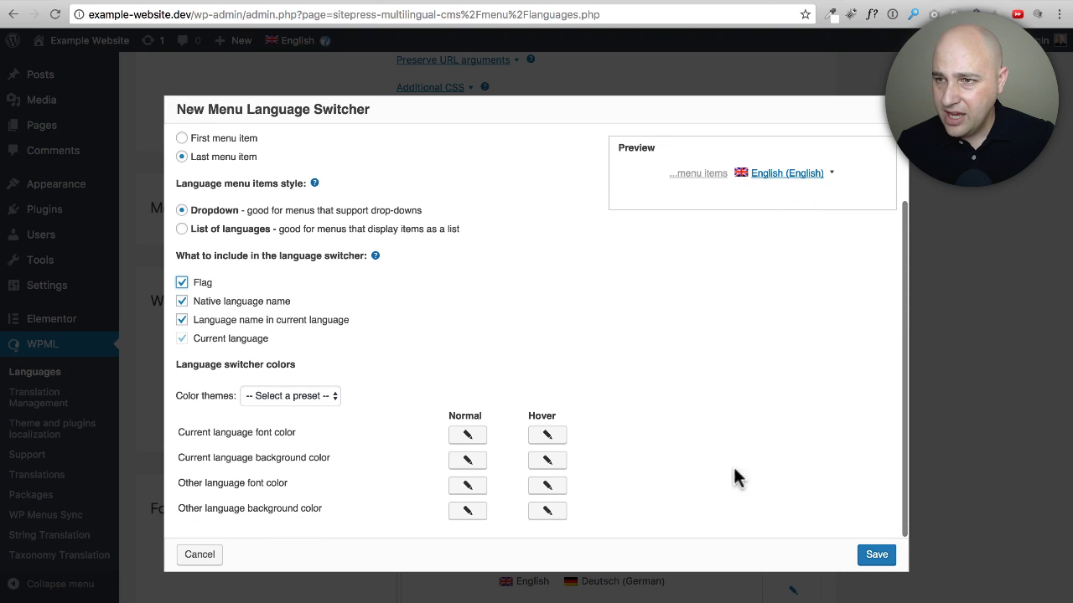
click(876, 555)
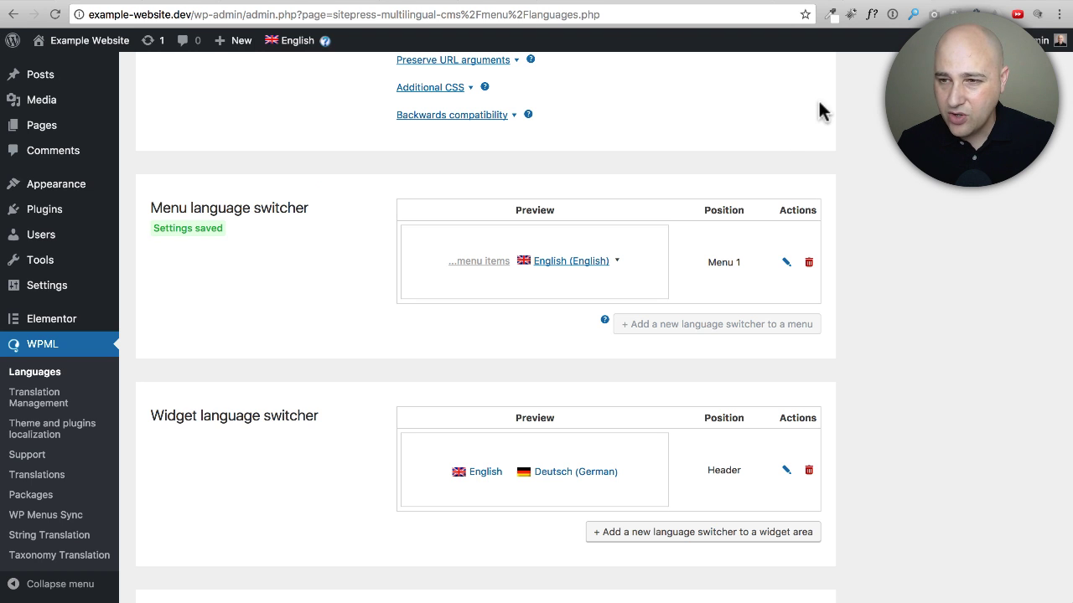
Look through the remaining language settings, then reload the front end and check the language dropdown in the navigation menu.
scroll(867, 112, down, 15)
scroll(454, 404, down, 7)
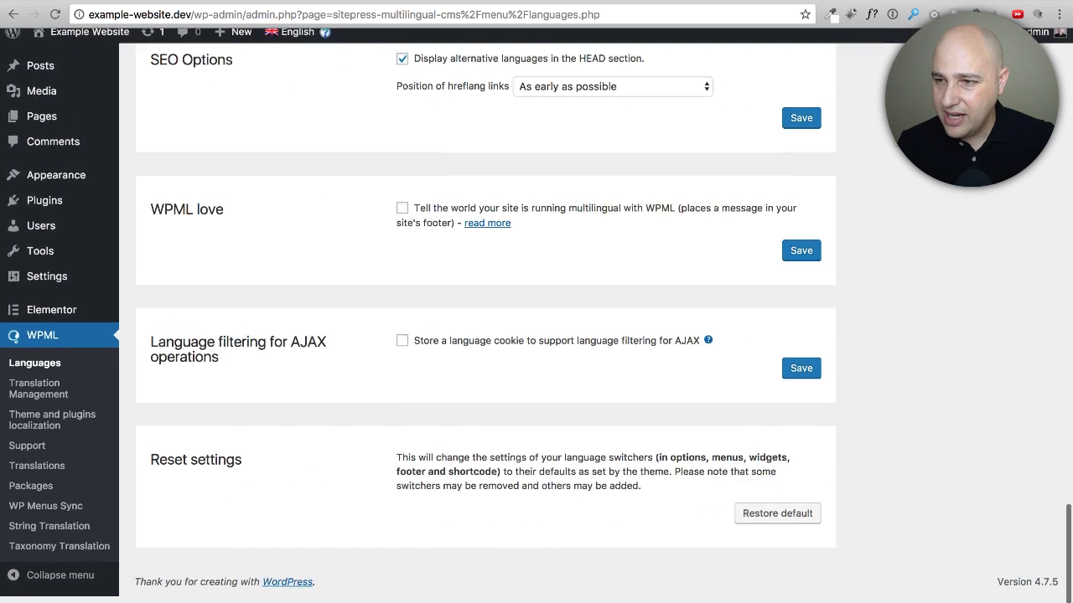
scroll(454, 404, up, 20)
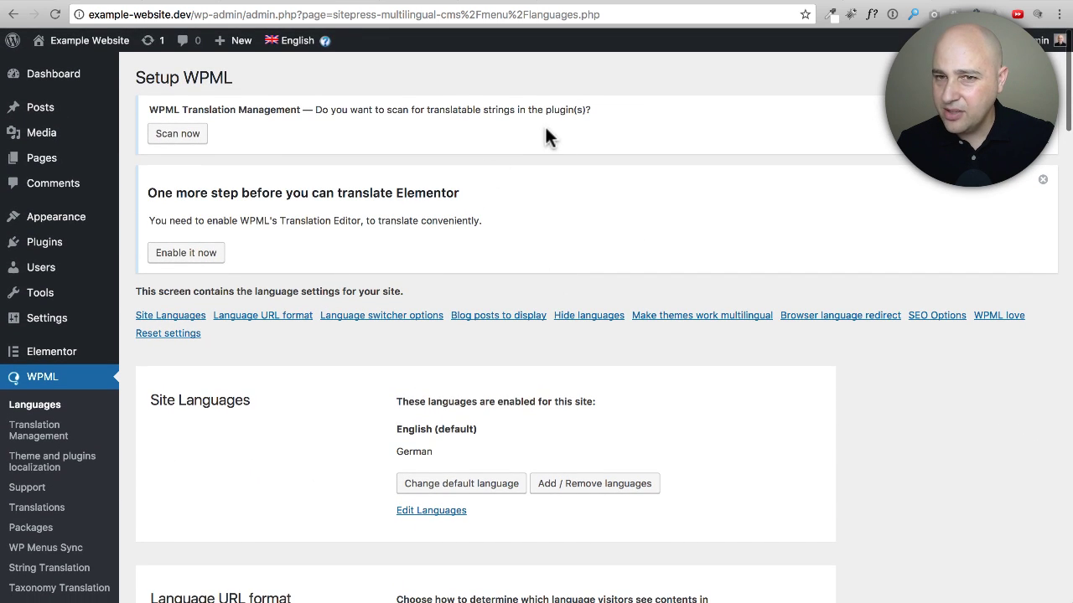
key(ctrl+Tab)
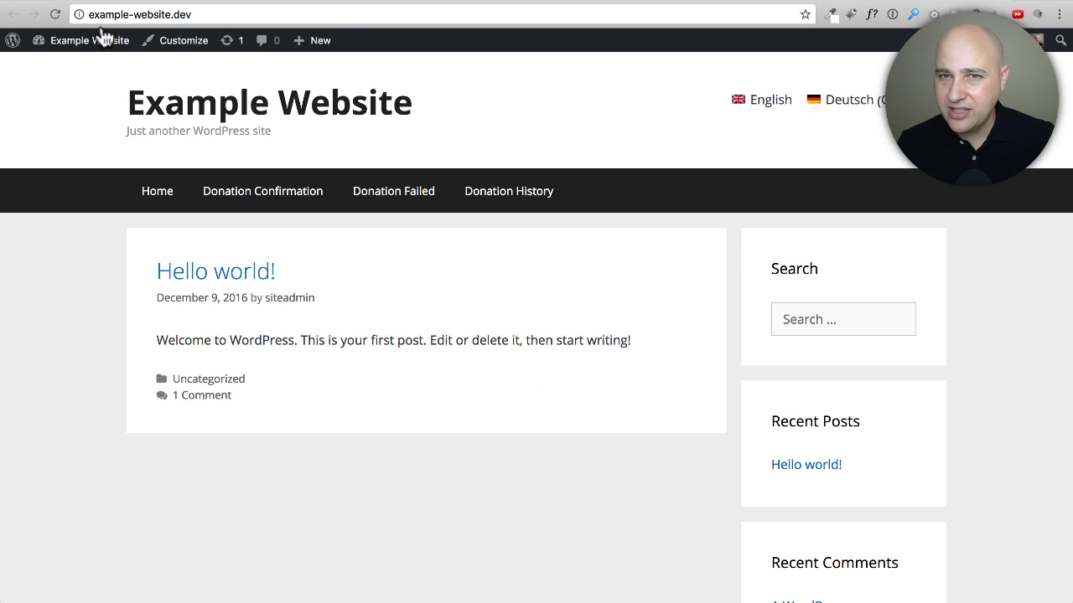
click(56, 14)
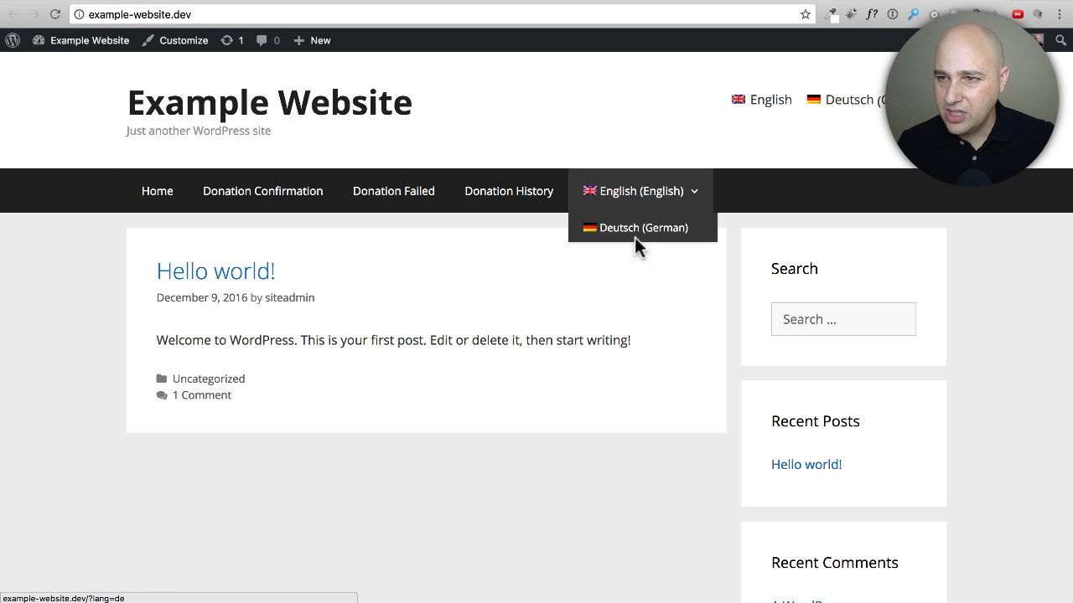
mouse_move(658, 203)
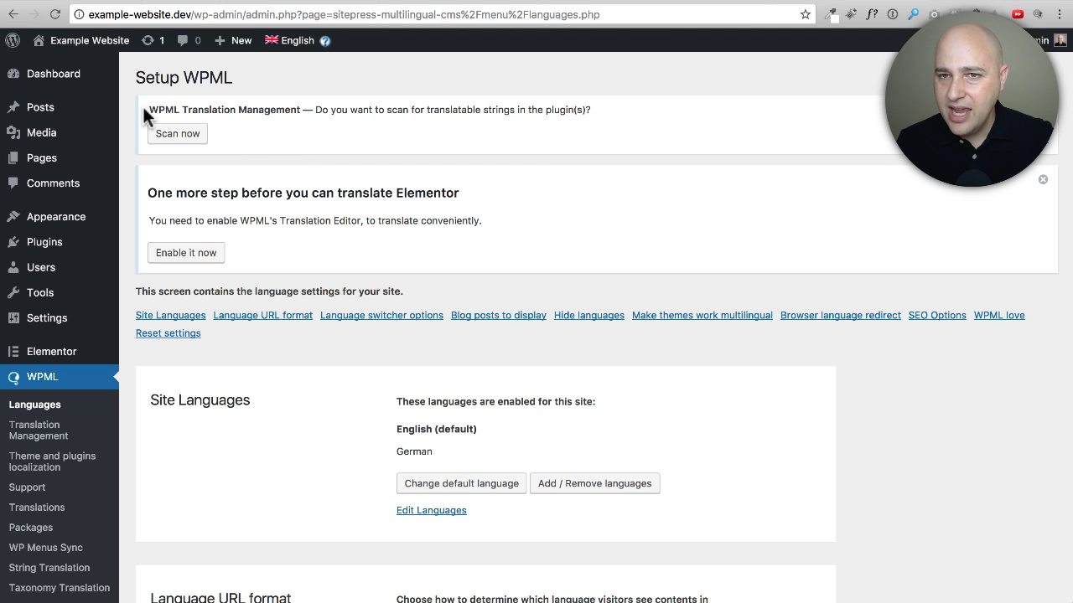
Scan the WPML Translation Management plugin for translatable strings from the notice in the WPML settings.
drag(146, 110, 306, 109)
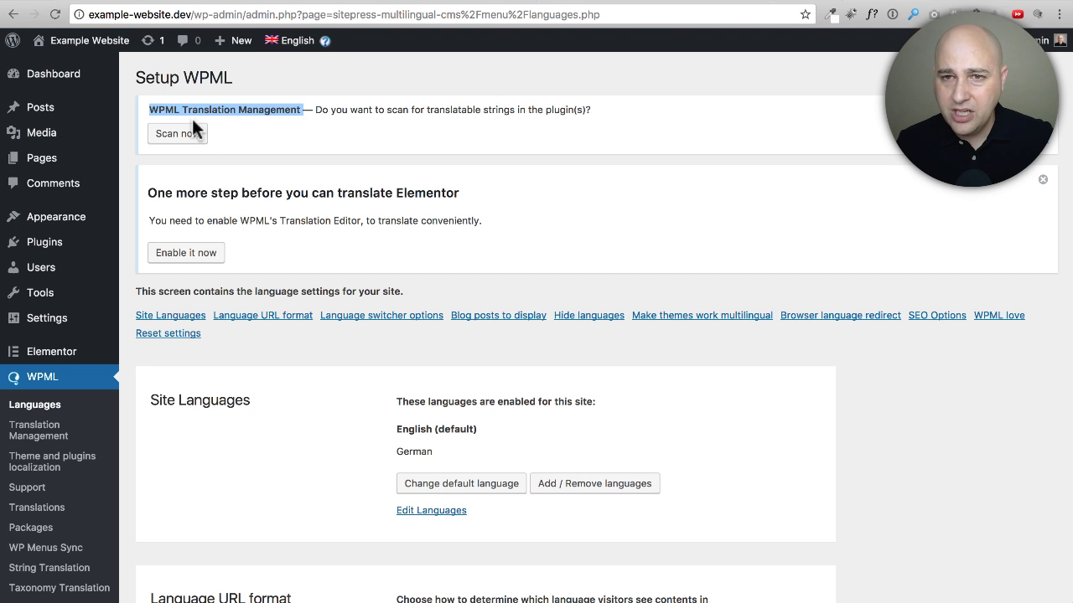
click(177, 135)
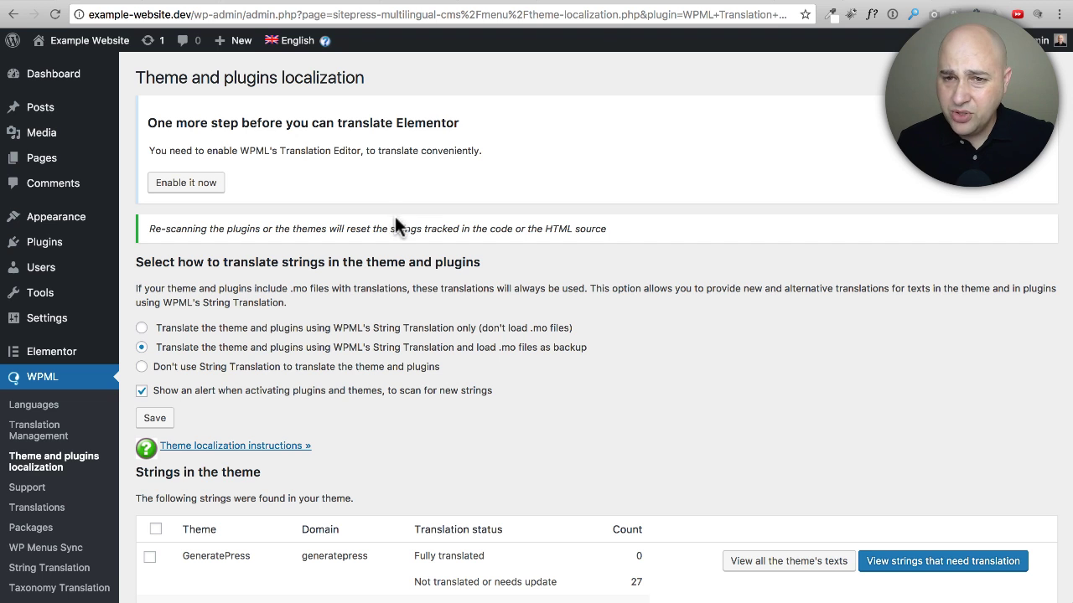
Save the localization settings with WPML's String Translation translating theme and plugins and .mo files loaded as backup.
scroll(402, 261, down, 1)
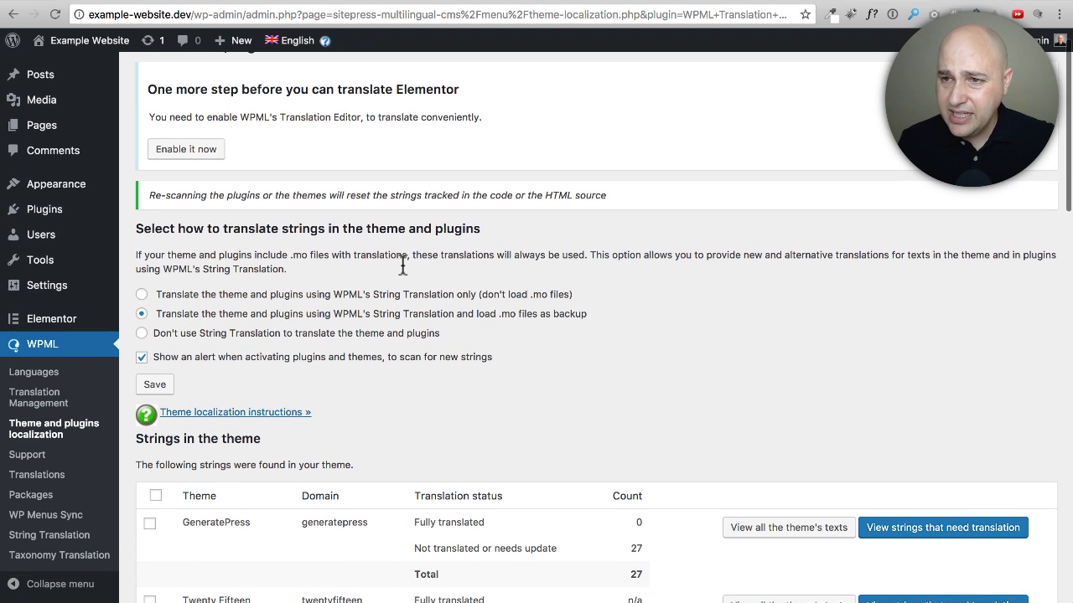
scroll(402, 263, down, 1)
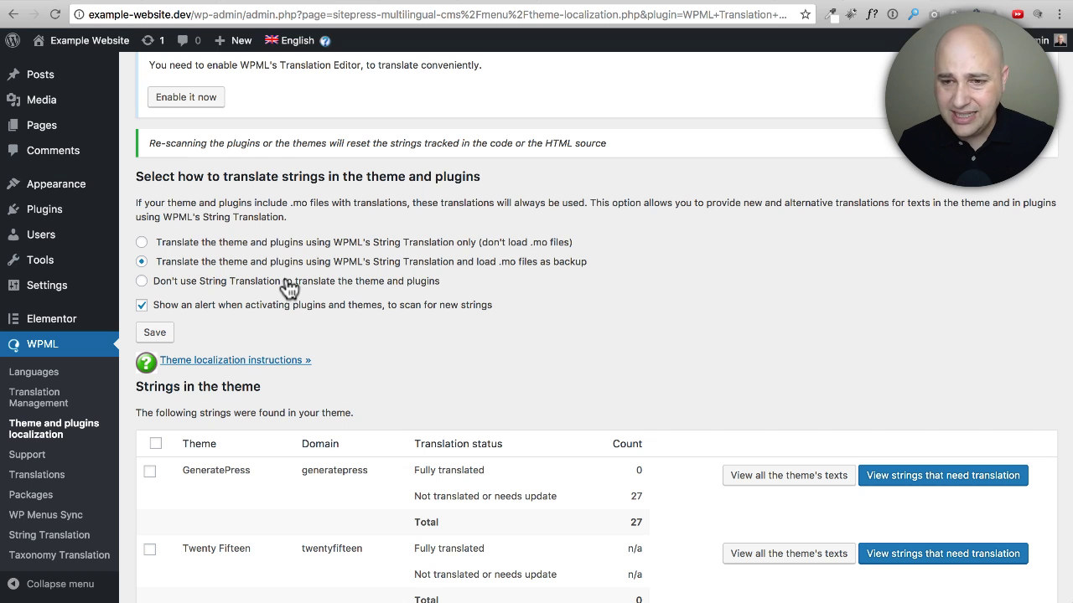
click(156, 334)
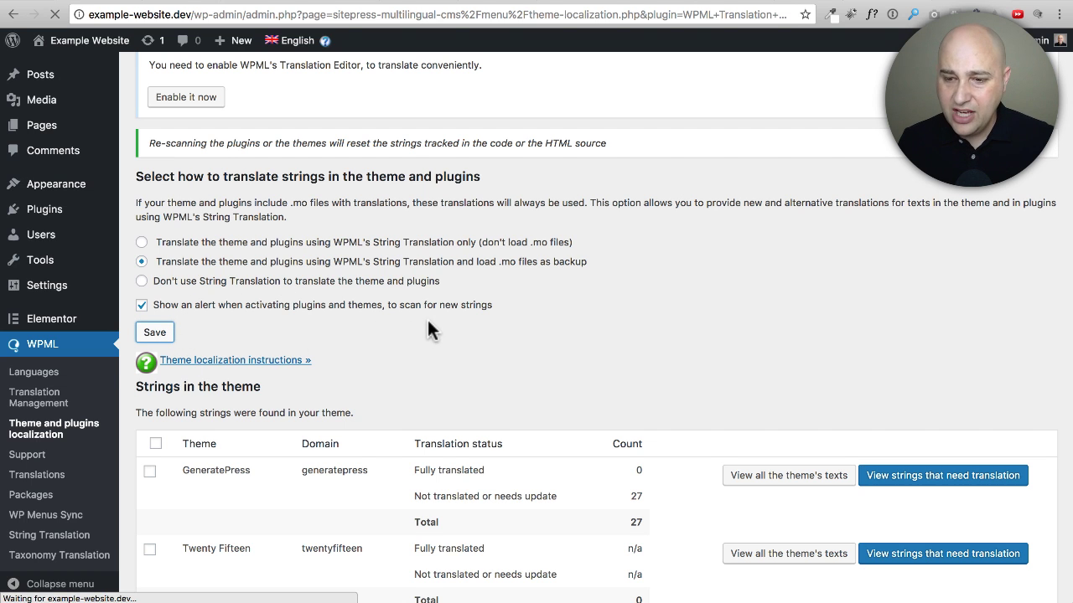
Review the theme strings list, then enable WPML's Translation Editor so that Elementor content can be translated.
scroll(428, 329, down, 5)
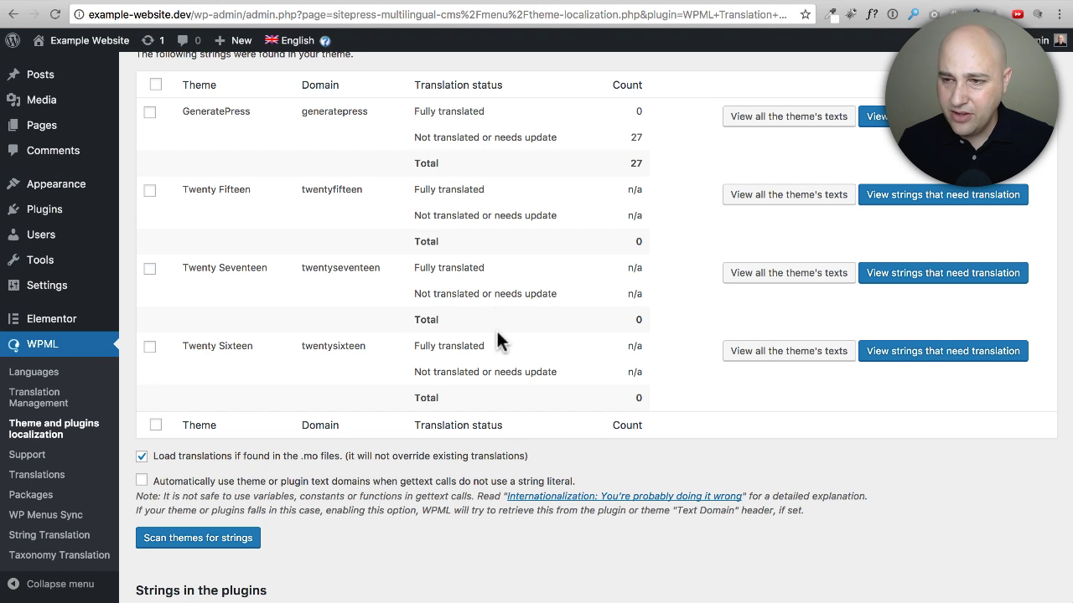
scroll(494, 331, up, 6)
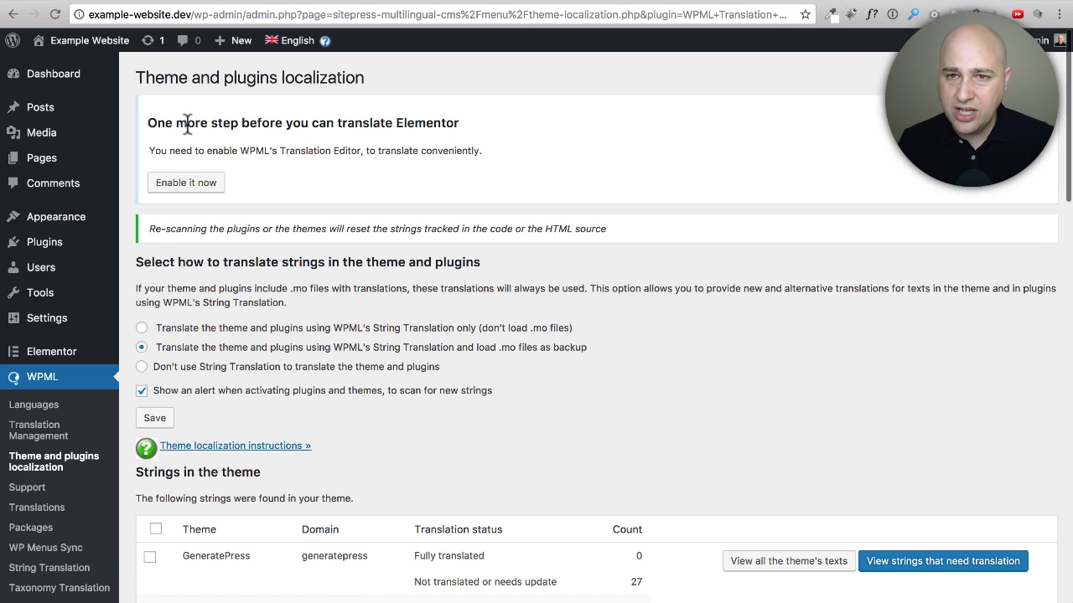
drag(148, 120, 501, 127)
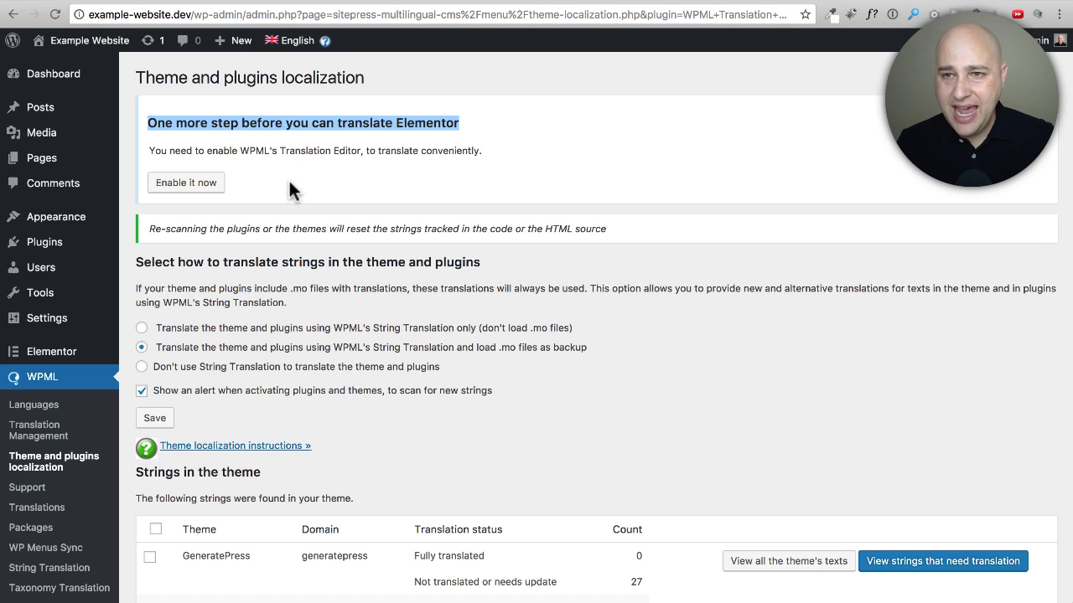
click(186, 183)
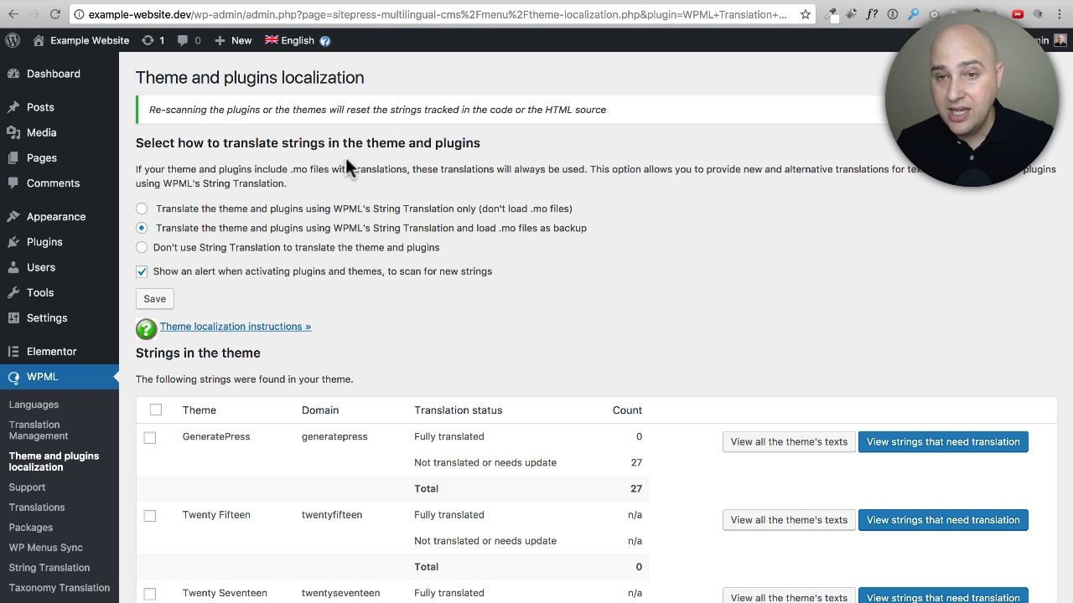
Create a new page from the site's page list and title it WPML.
click(37, 157)
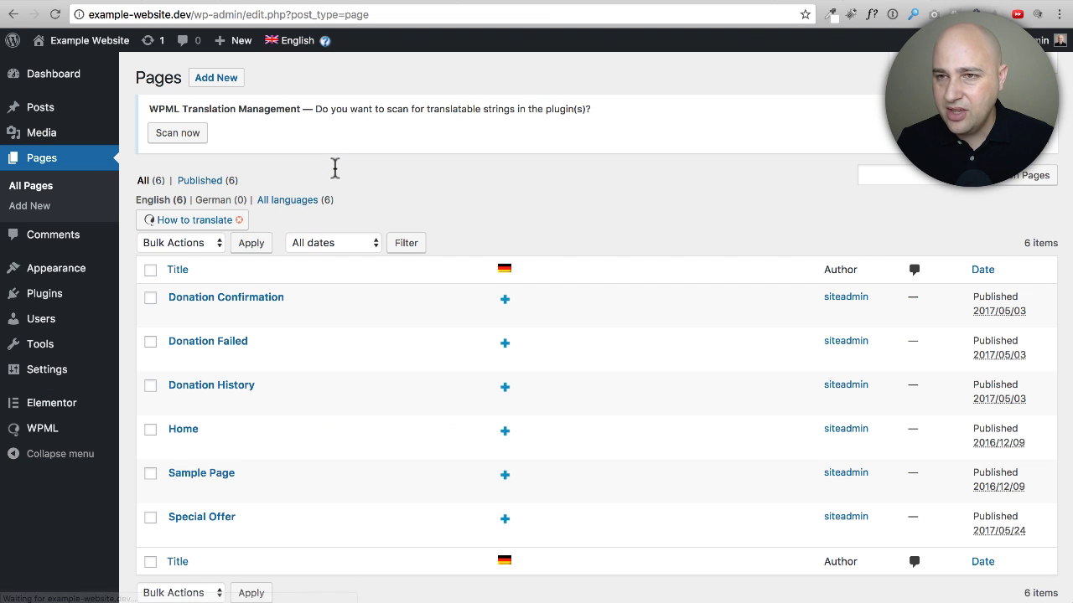
scroll(352, 231, down, 1)
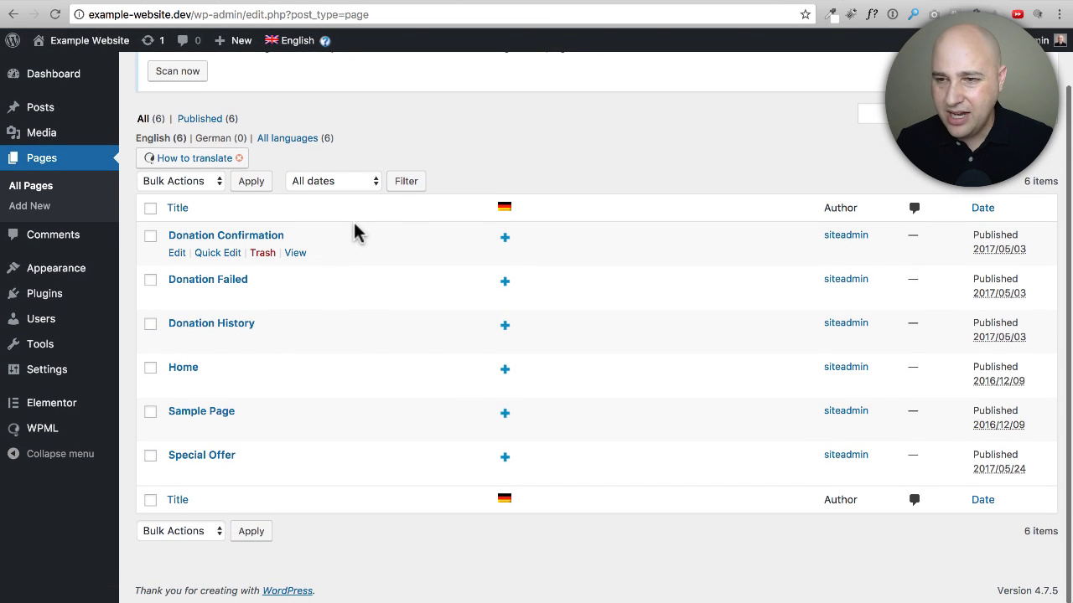
scroll(283, 189, up, 1)
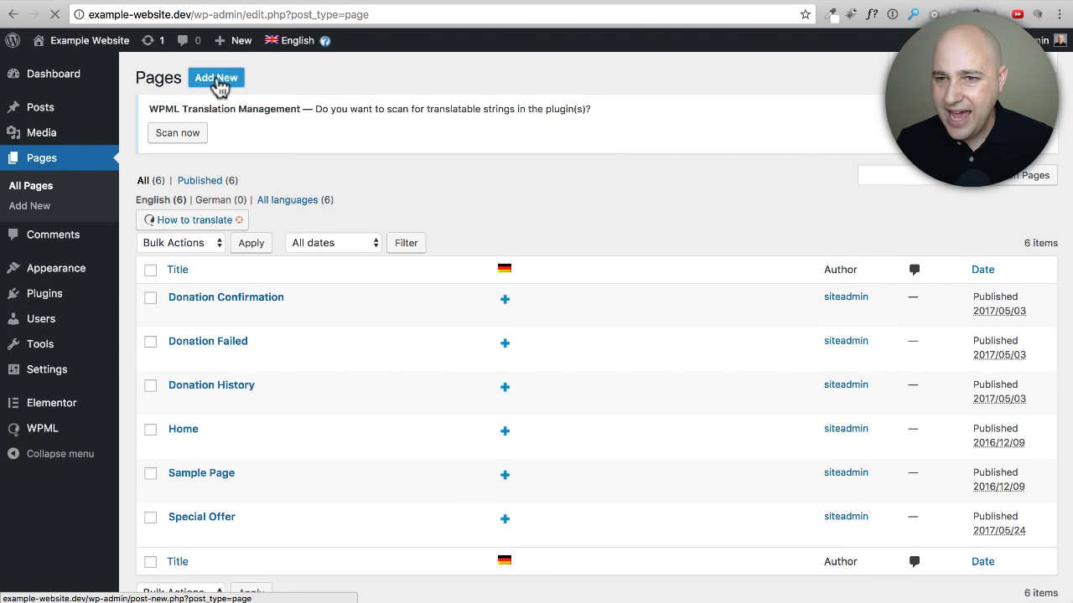
click(217, 80)
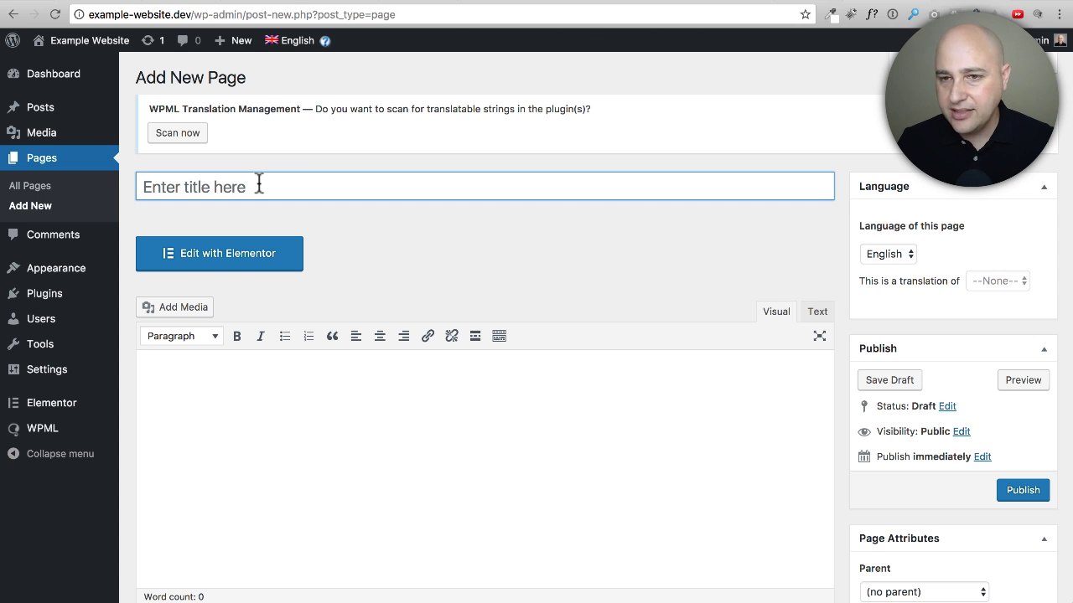
text(WPML)
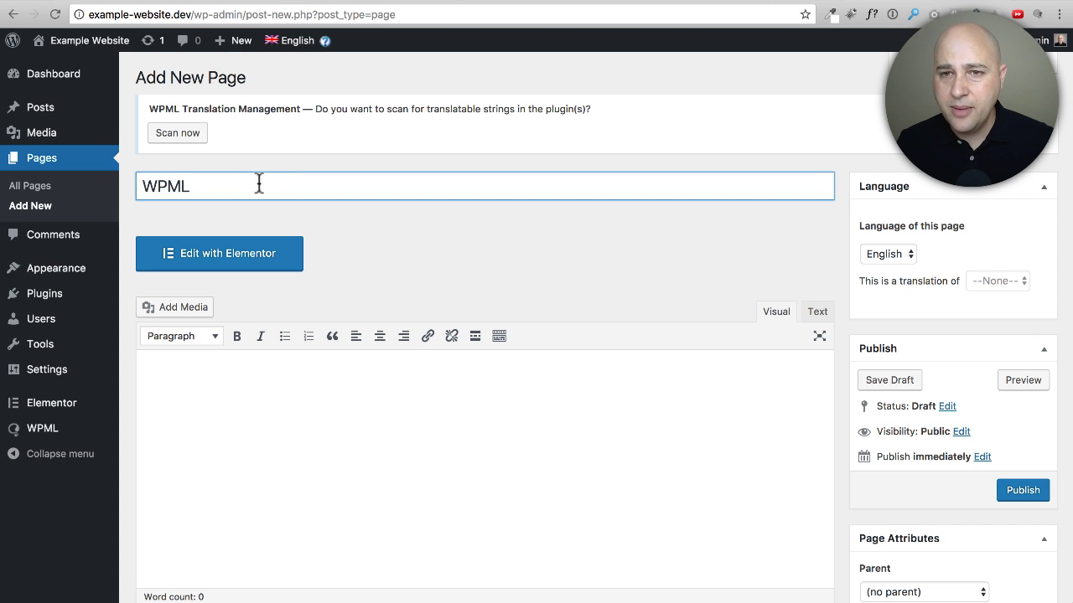
Set the page to Content (no sidebars) with a Full Width page builder container, disable its content title, and publish it.
scroll(563, 265, down, 2)
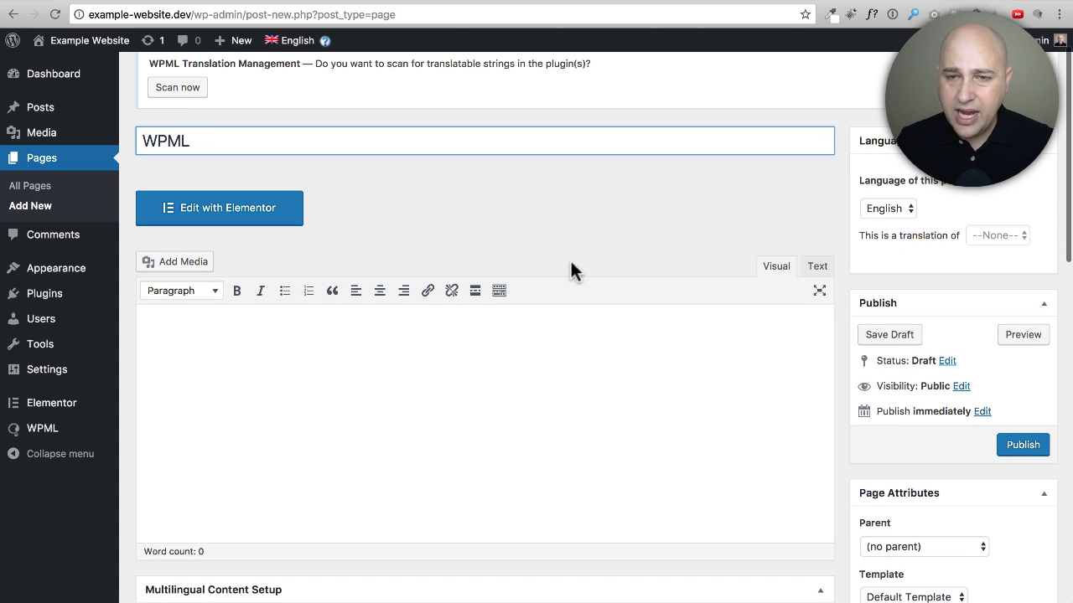
scroll(656, 250, down, 6)
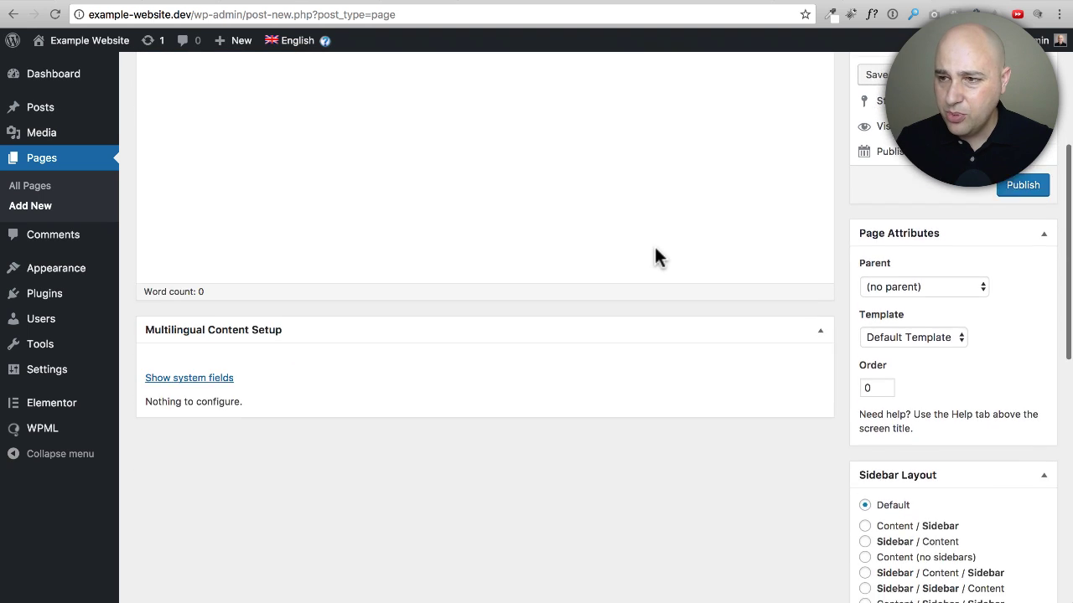
scroll(656, 256, down, 4)
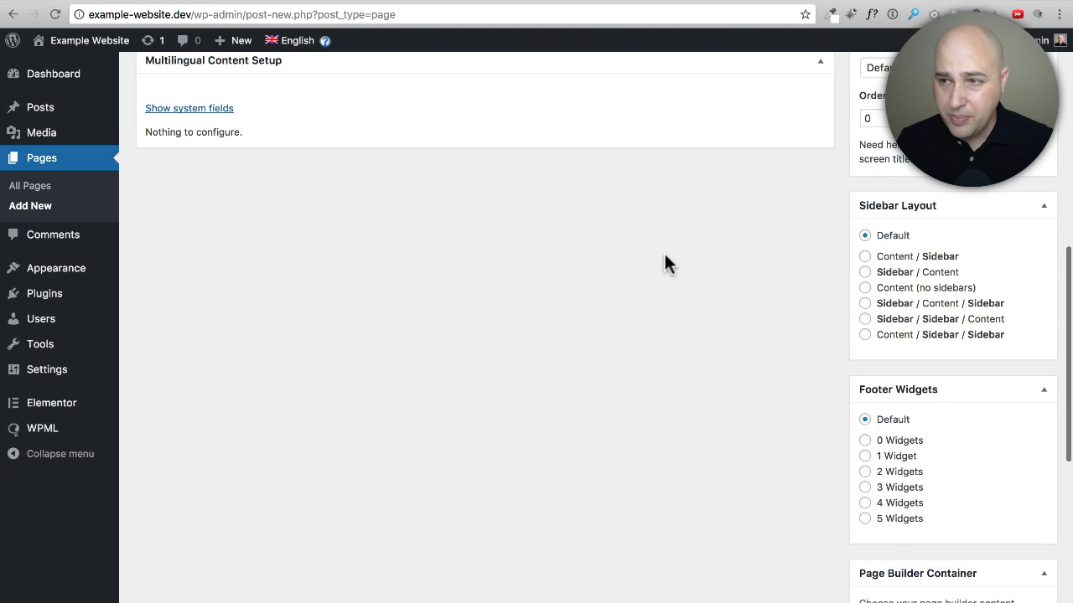
click(865, 288)
scroll(733, 281, down, 6)
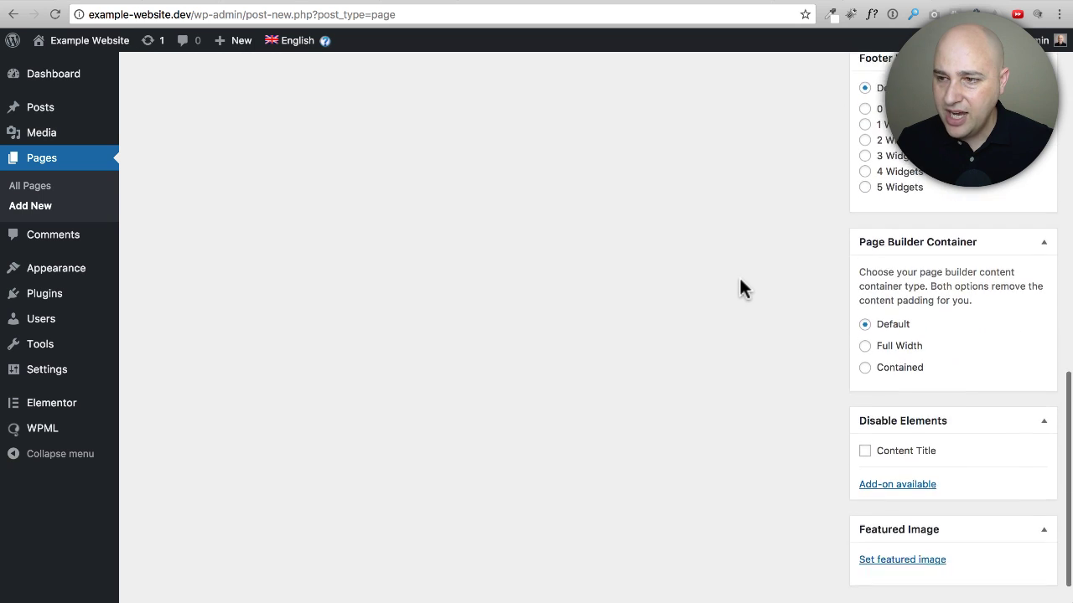
scroll(739, 288, down, 1)
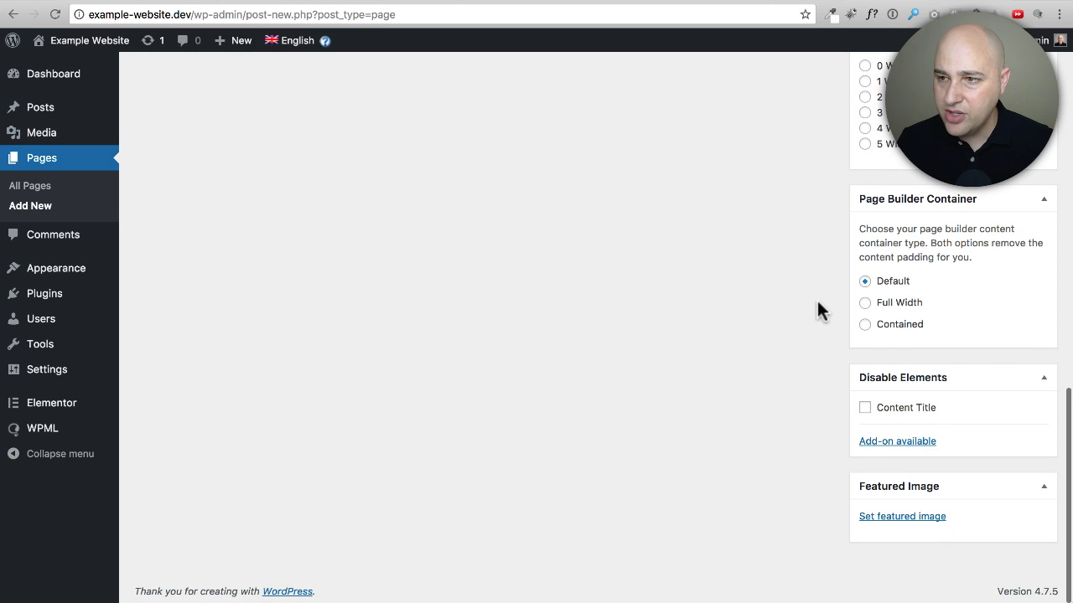
click(865, 304)
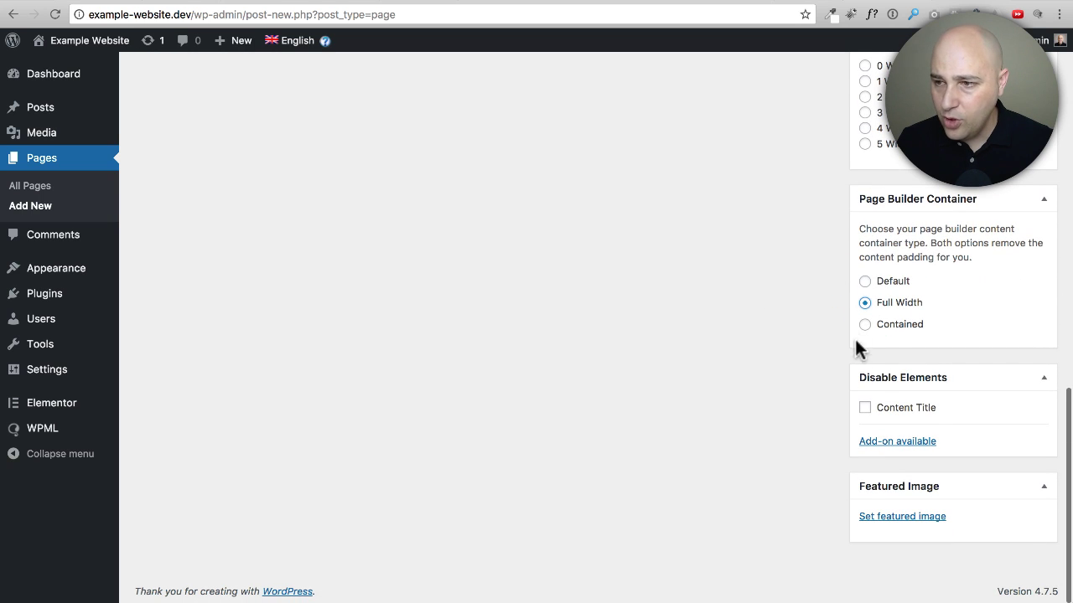
click(865, 411)
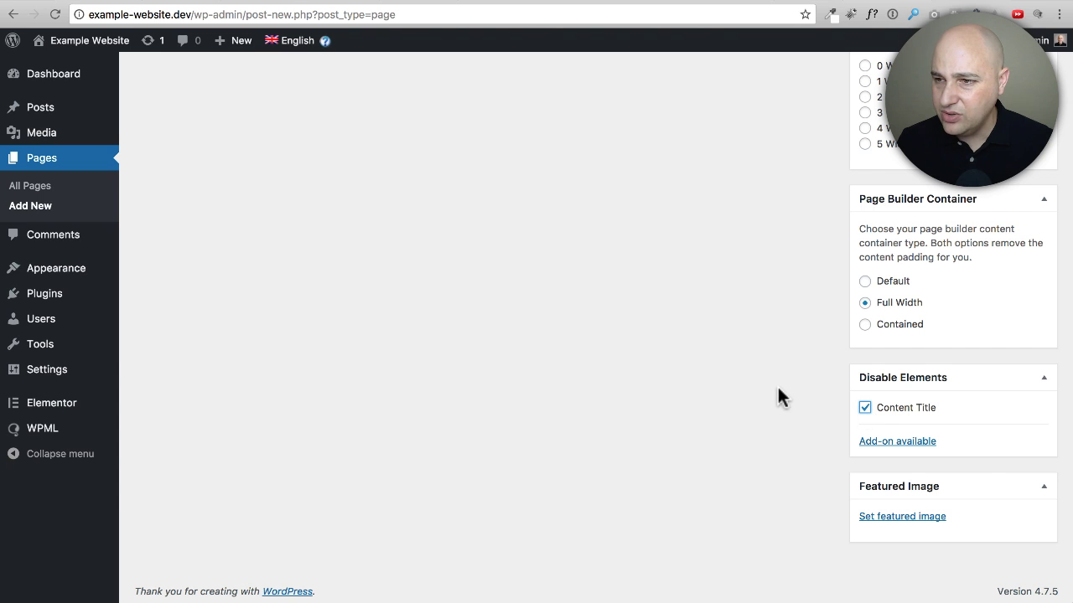
scroll(783, 396, up, 10)
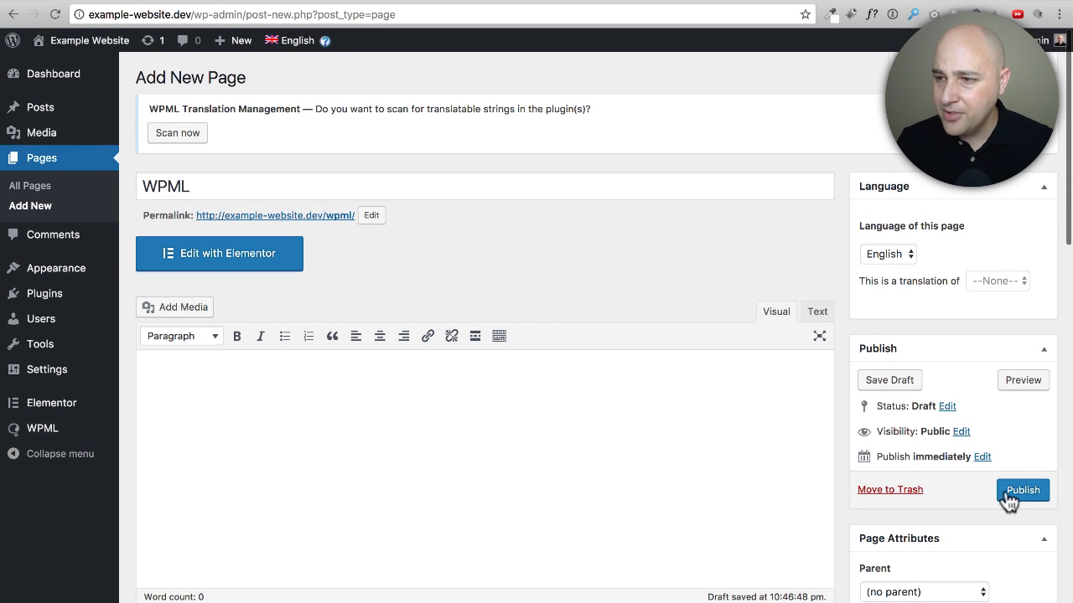
click(1014, 493)
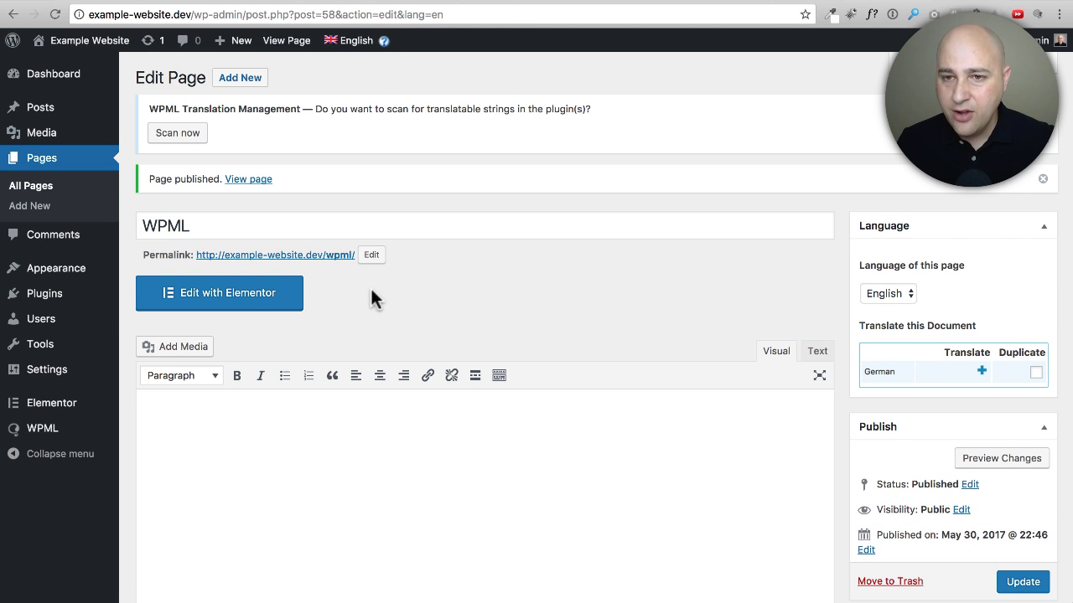
Open the WPML page in Elementor and insert the predesigned Homepage – Interior template.
click(193, 298)
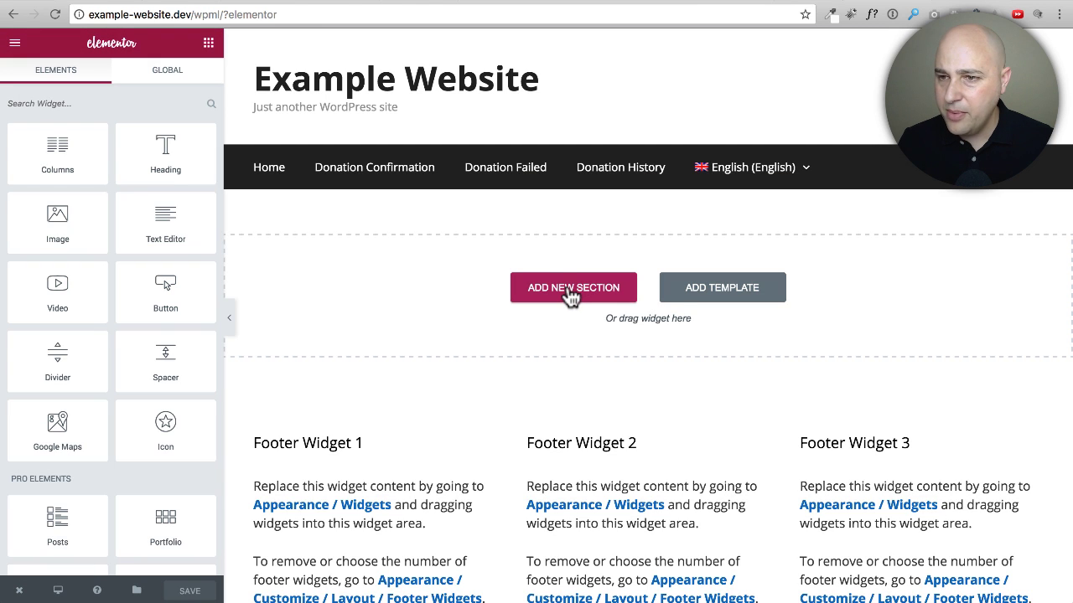
click(729, 293)
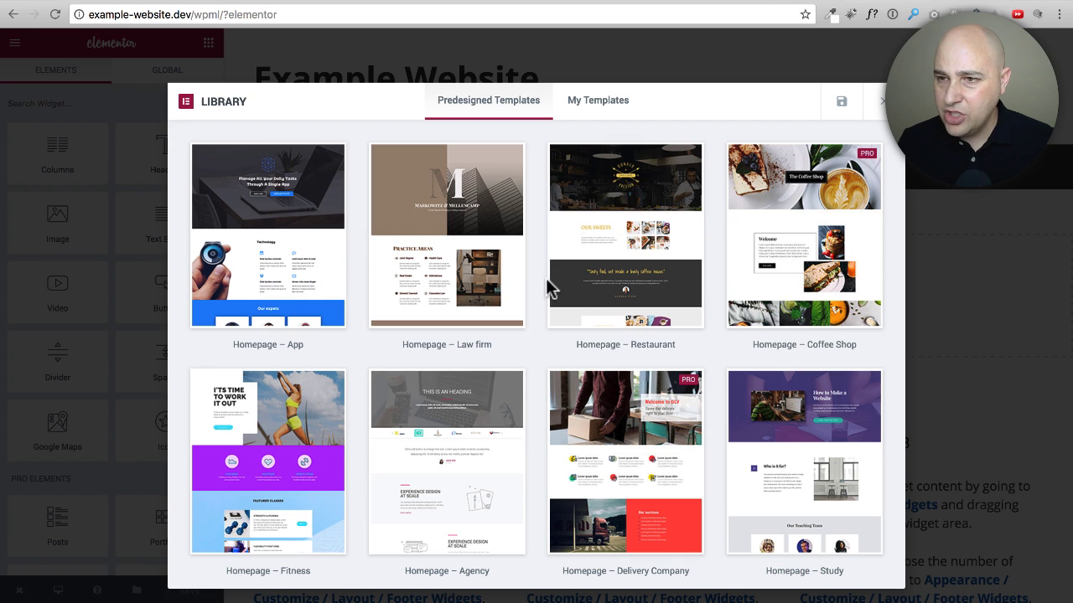
mouse_move(553, 289)
scroll(553, 289, down, 10)
mouse_move(642, 271)
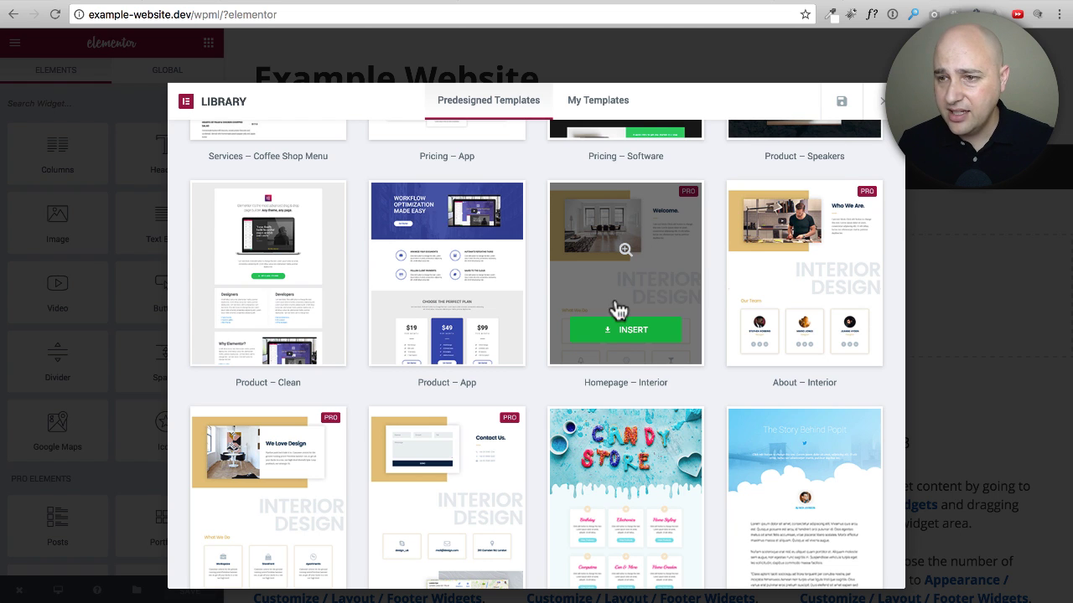
click(633, 329)
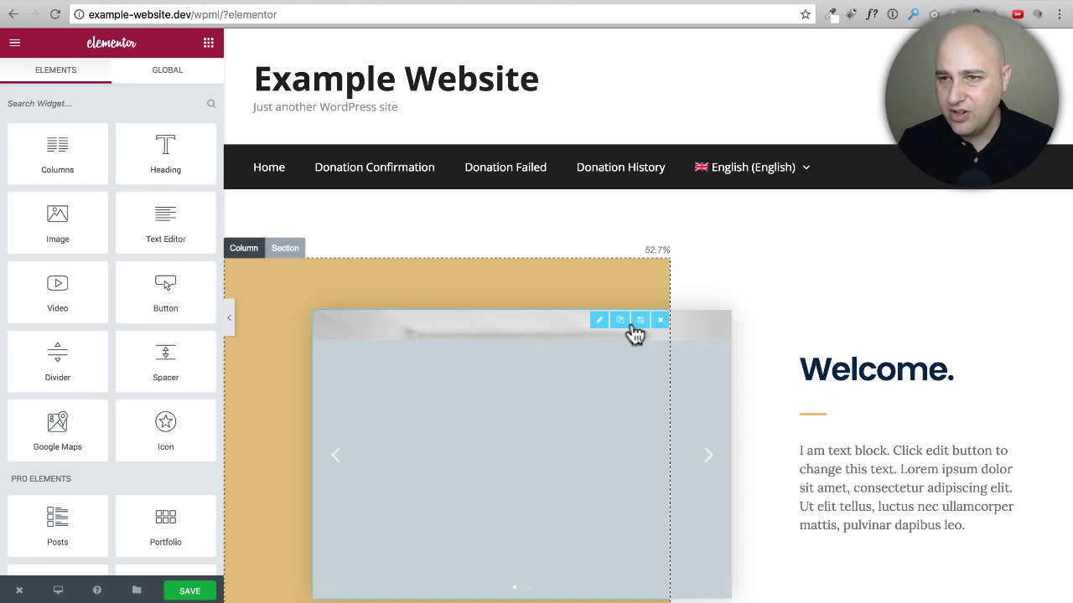
Examine the inserted template's text, headings, service boxes and testimonial that make up the content for translation.
scroll(884, 253, down, 5)
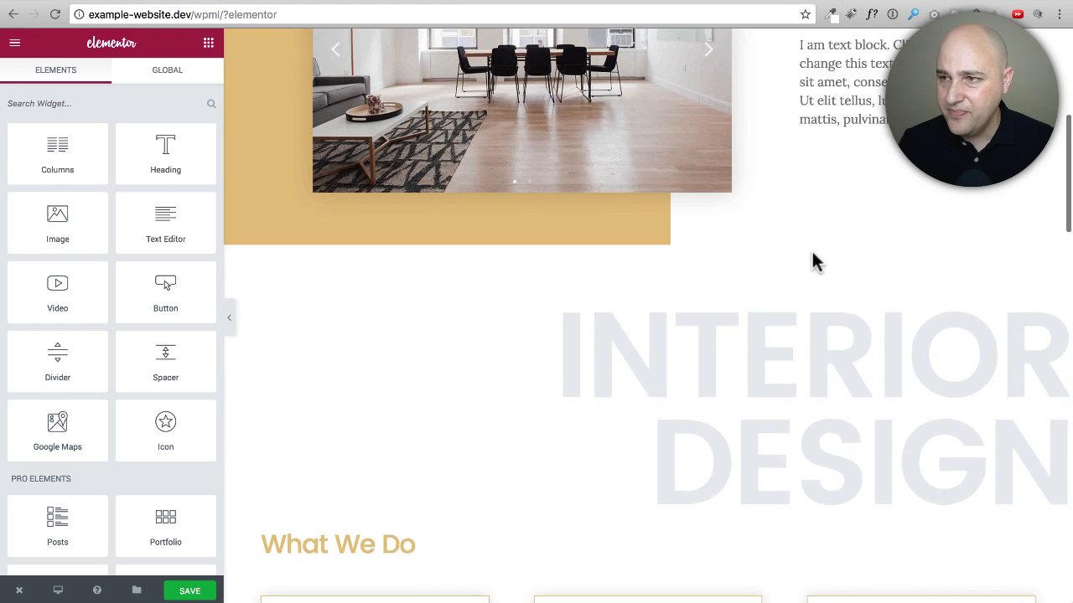
scroll(813, 255, up, 2)
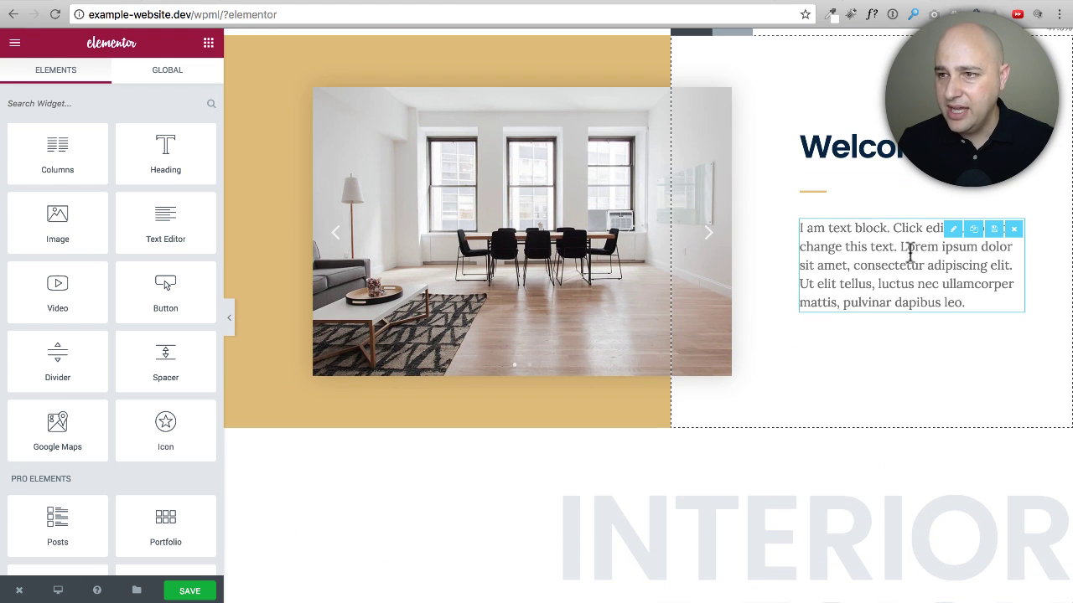
scroll(889, 294, down, 3)
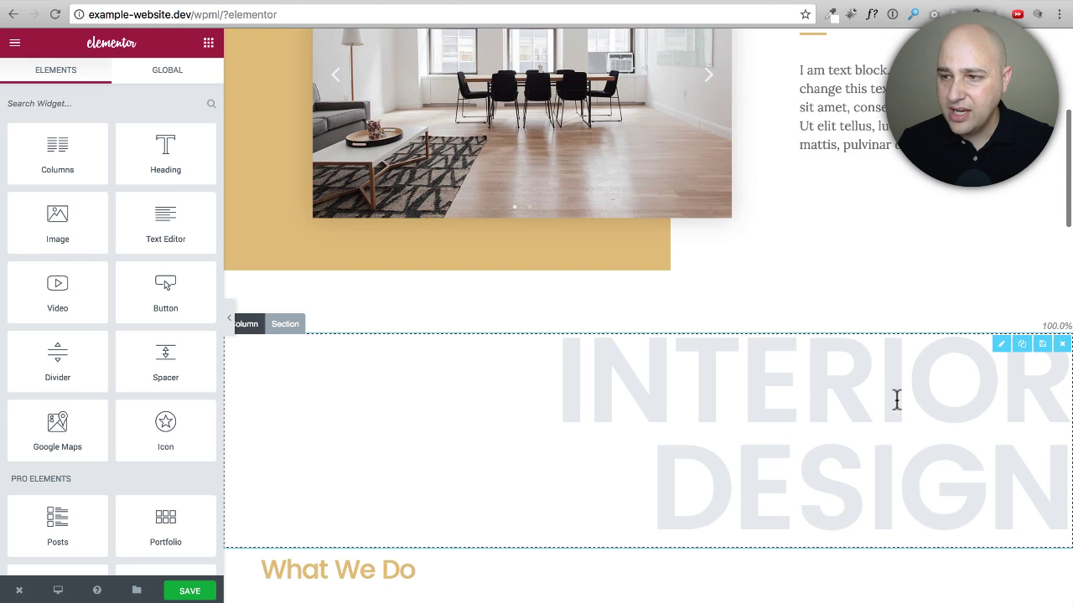
scroll(832, 408, down, 5)
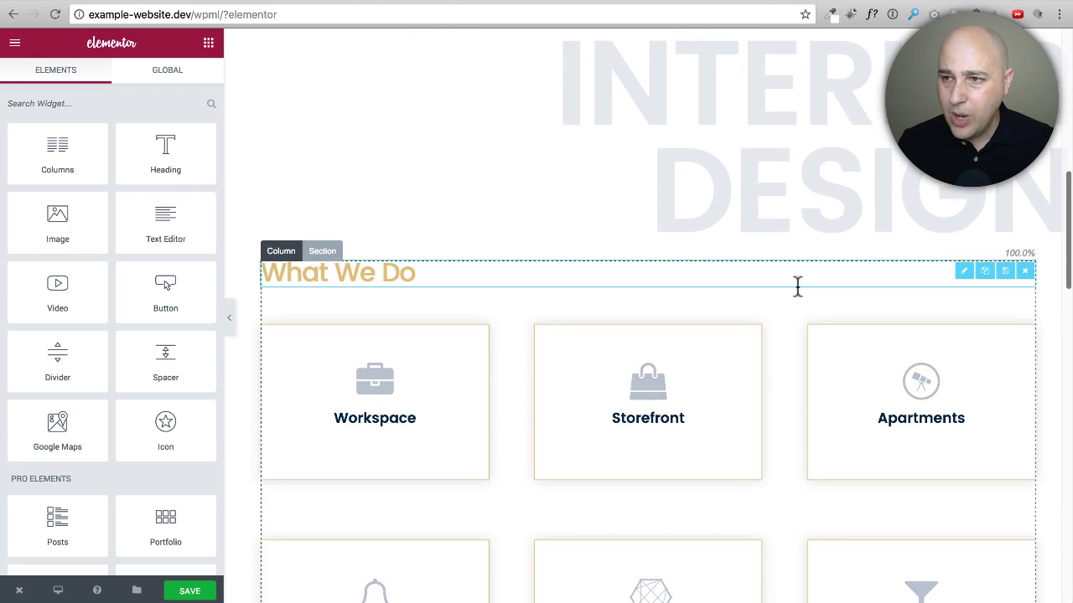
scroll(806, 160, down, 4)
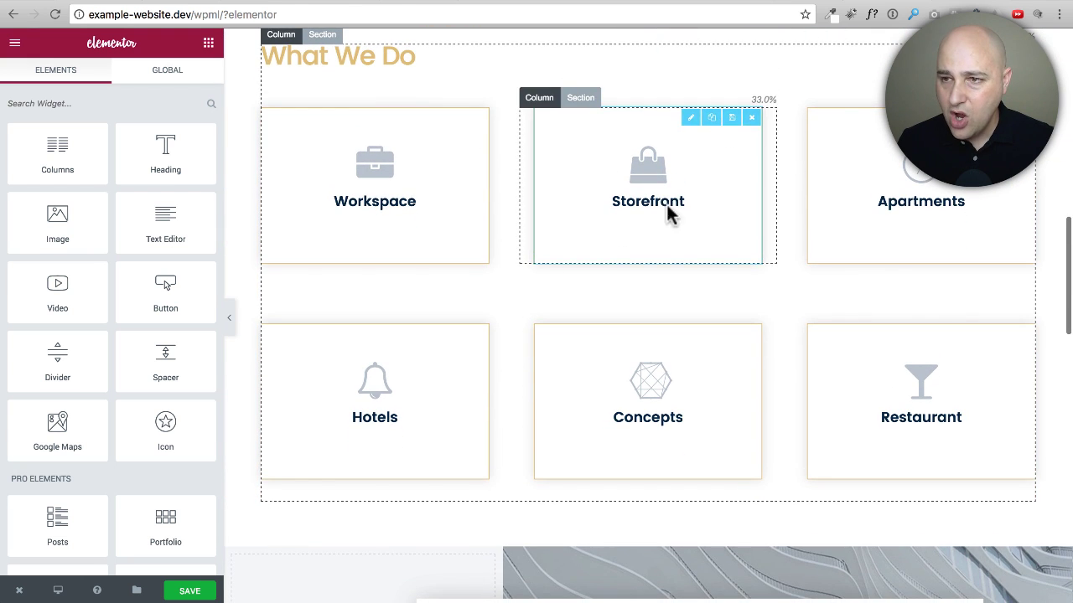
scroll(688, 381, down, 5)
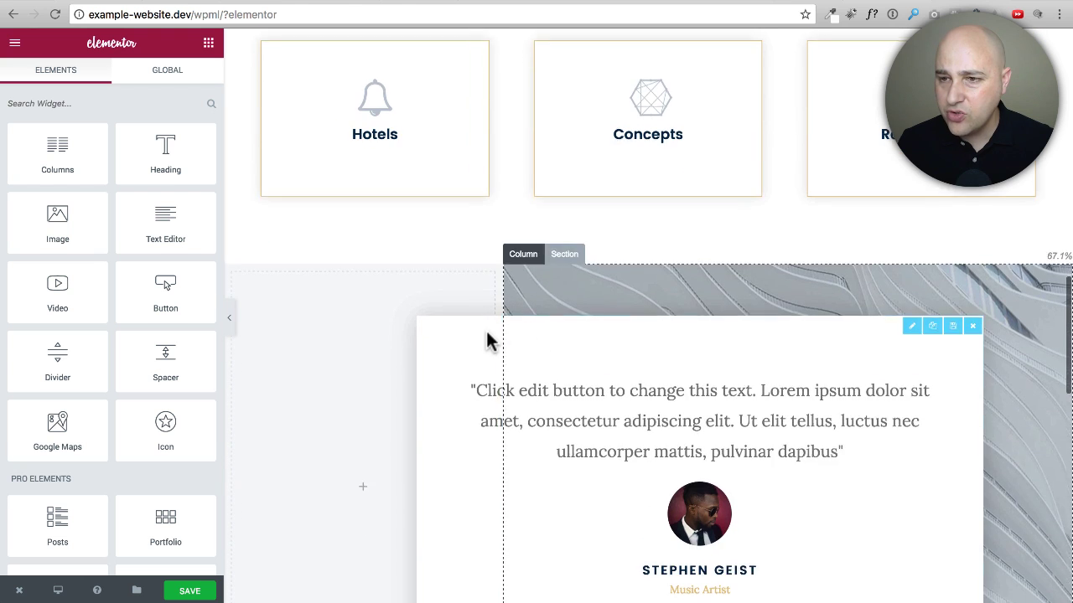
key(Home)
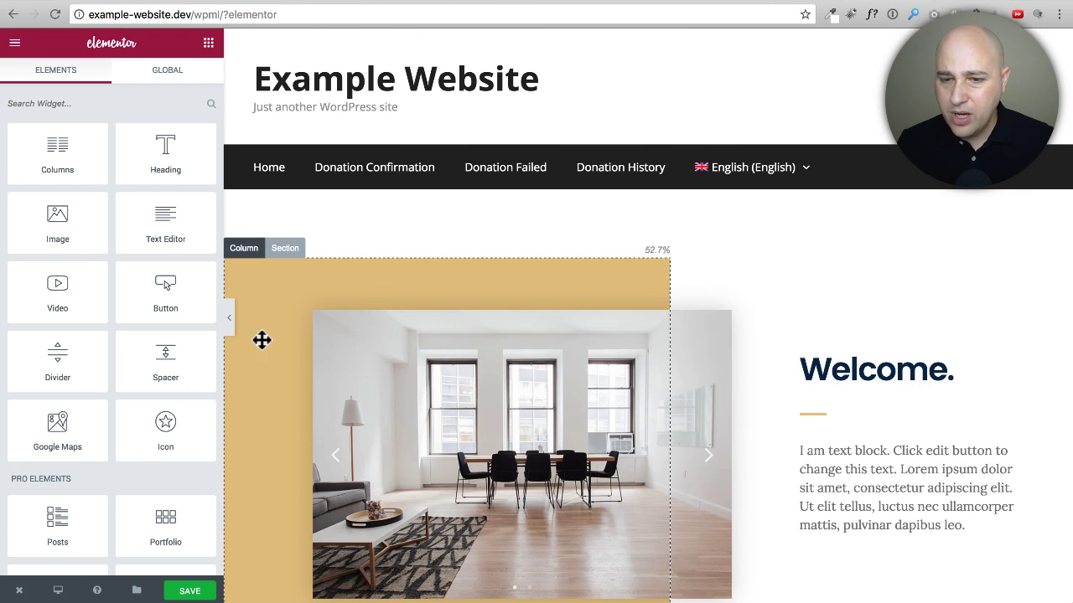
Save the Elementor page and return to its edit screen in the WordPress dashboard.
click(176, 592)
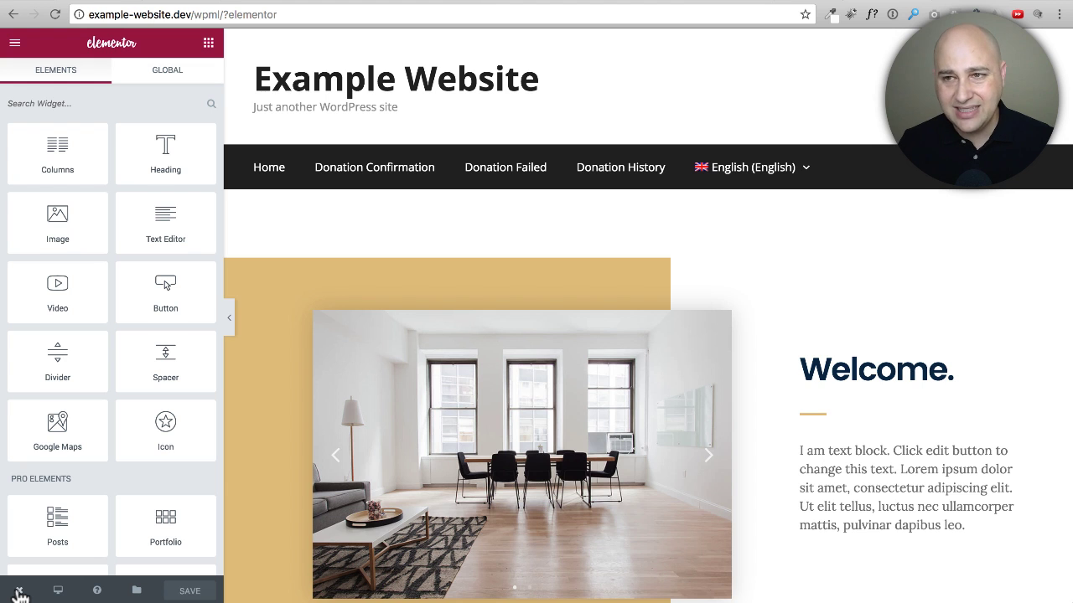
mouse_move(18, 593)
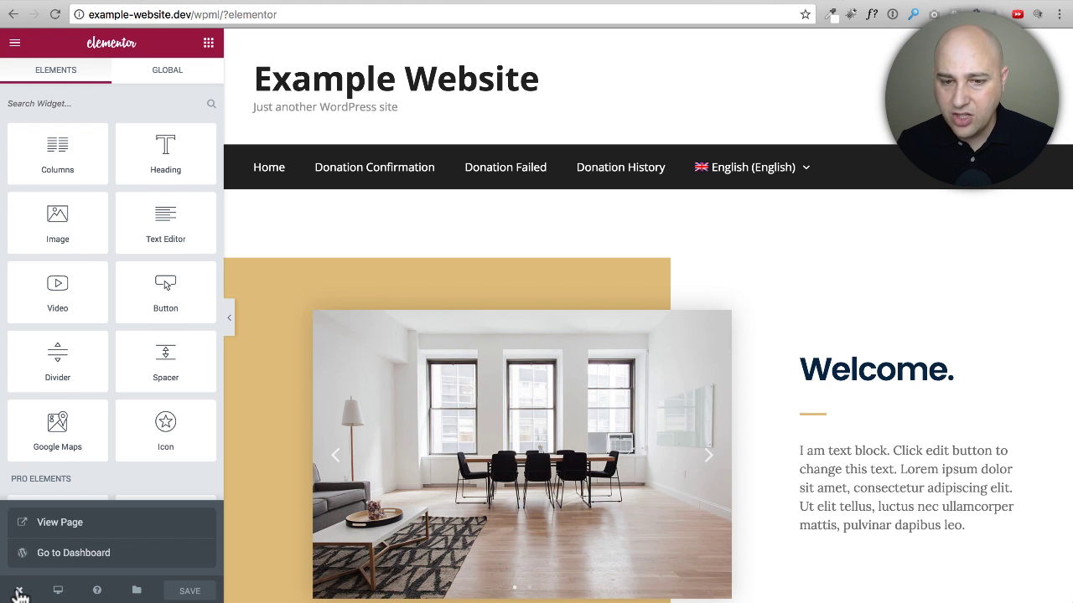
click(46, 553)
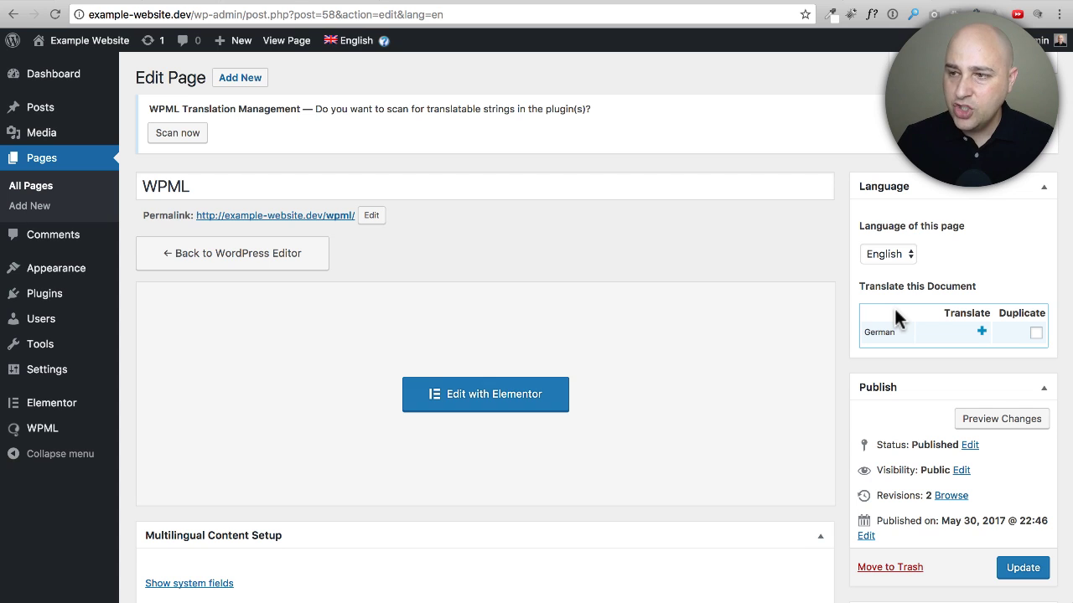
Open the German translation of the WPML page and survey its fields from the title down to the Read More text.
click(981, 332)
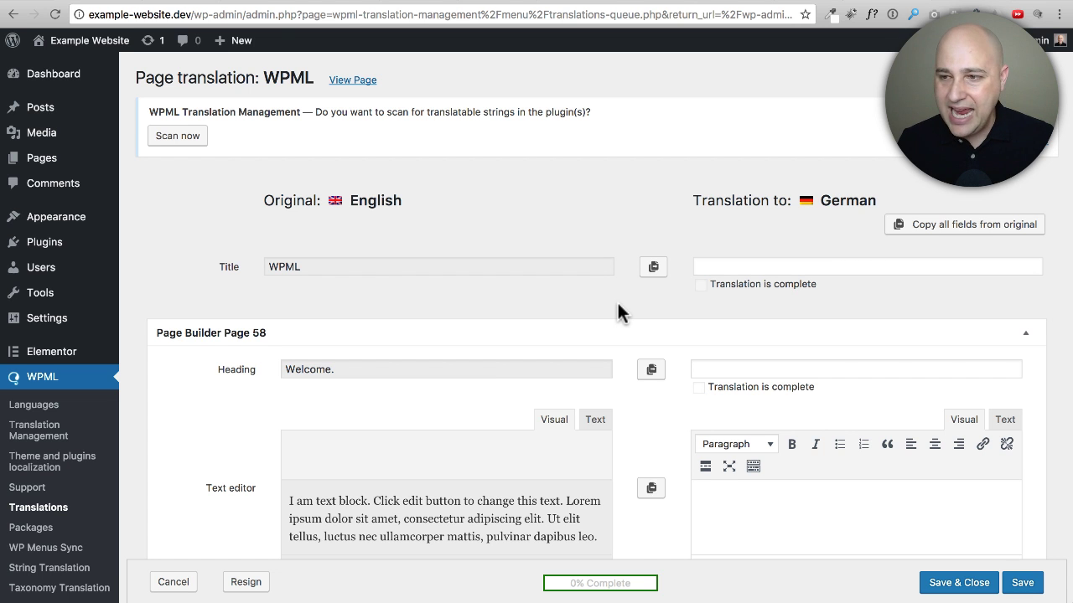
scroll(622, 304, down, 5)
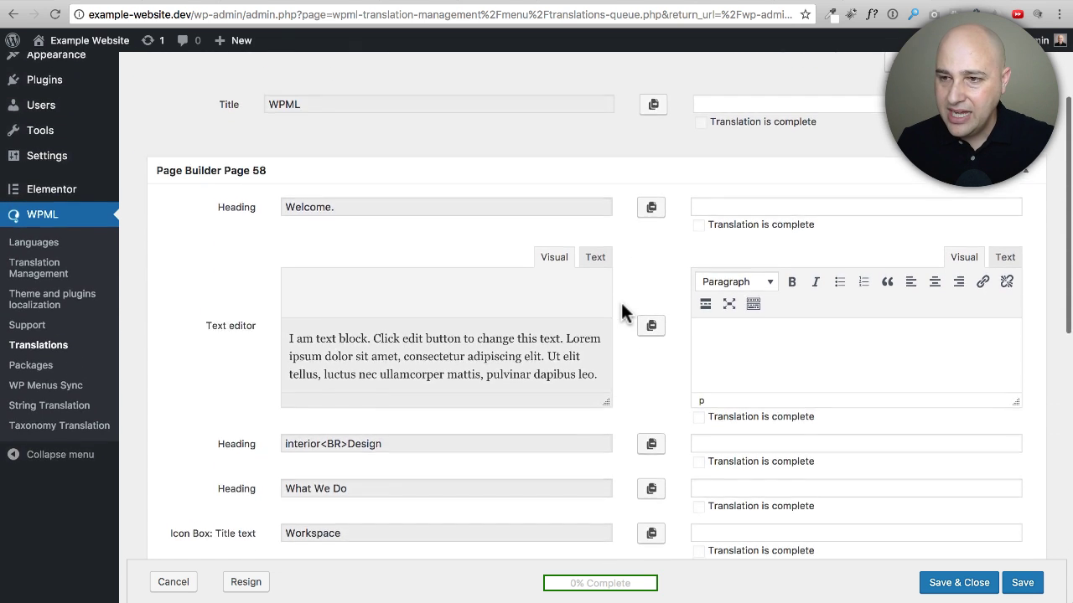
scroll(622, 309, down, 7)
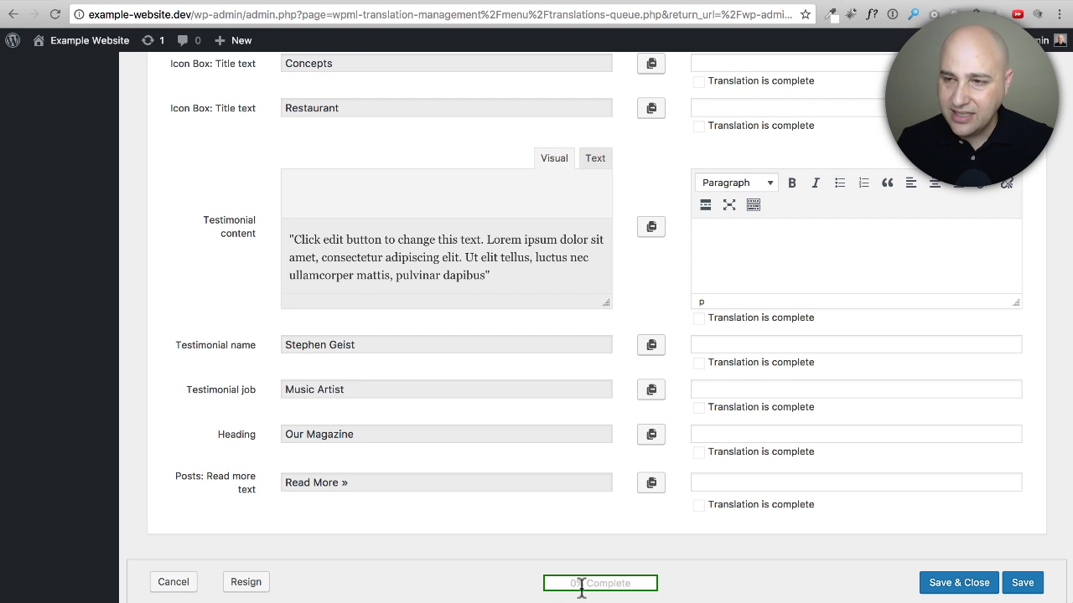
scroll(581, 584, up, 15)
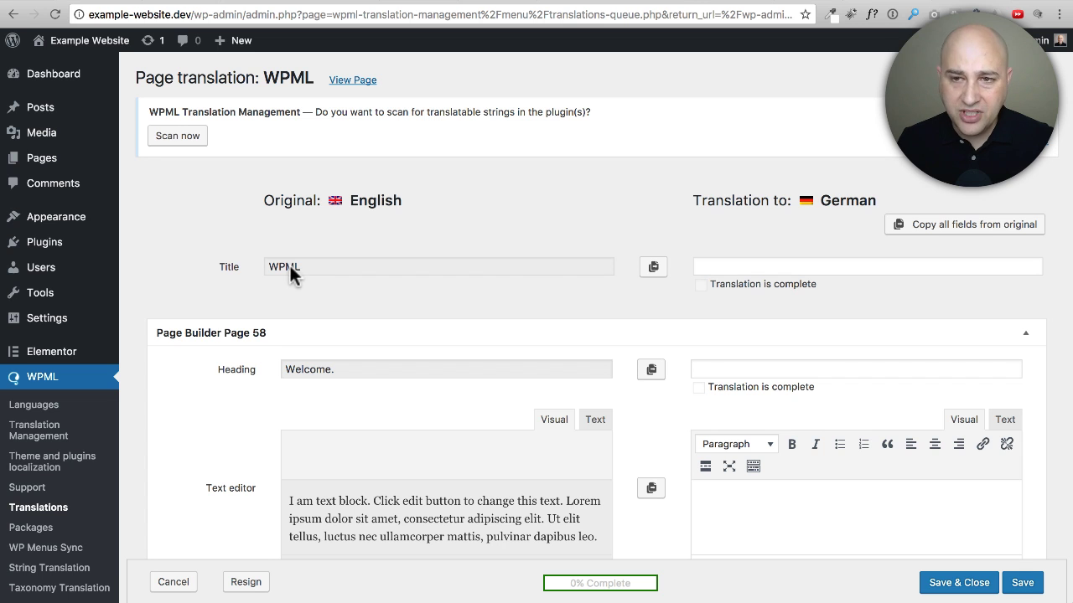
Examine how each English title, heading, text block and icon box title pairs with its own German entry field.
click(729, 267)
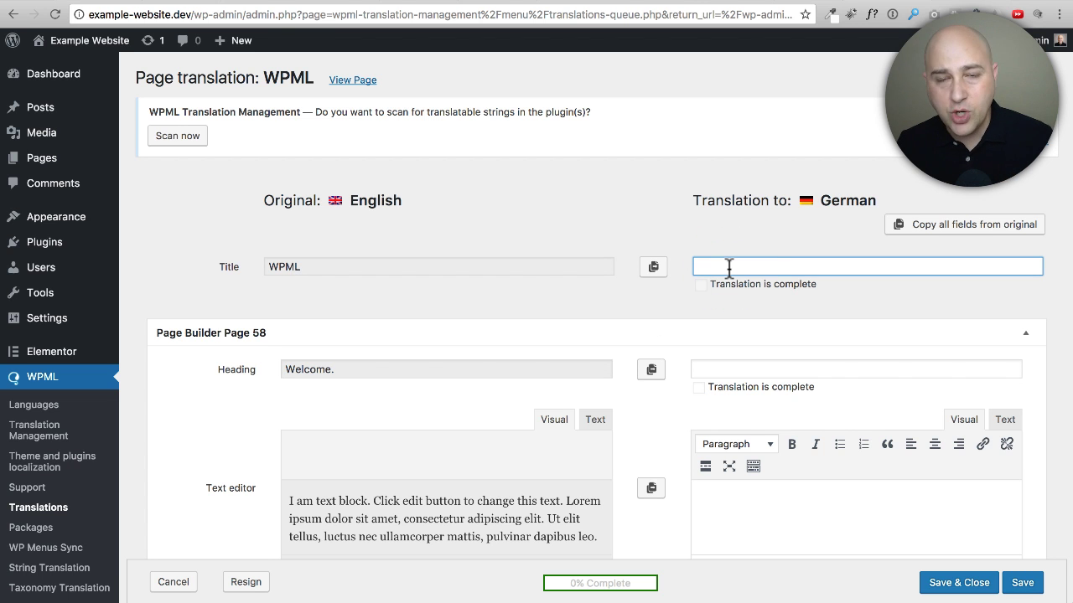
scroll(729, 277, down, 5)
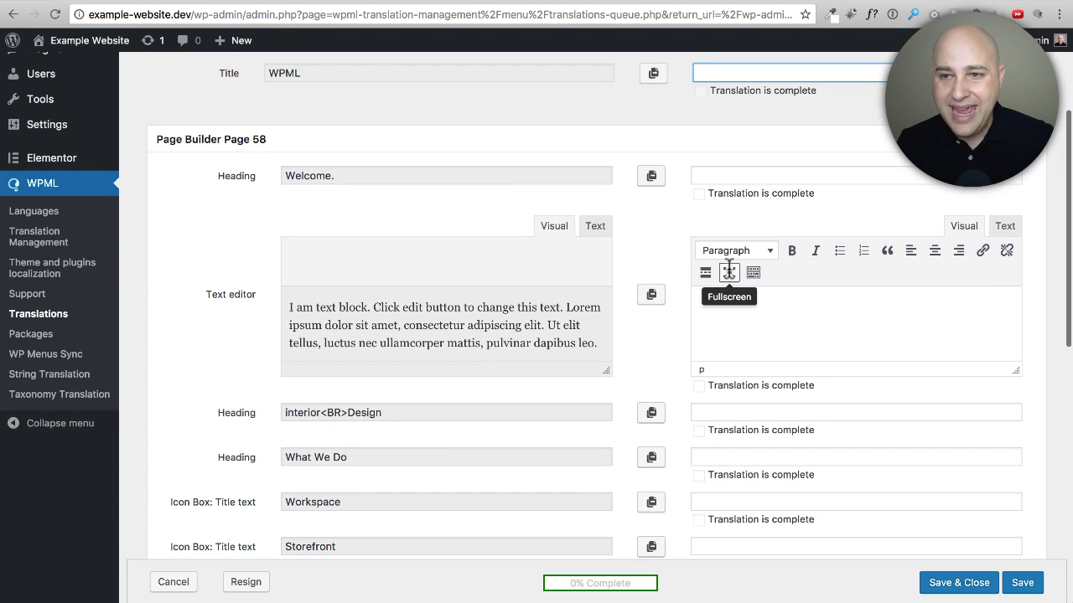
click(751, 173)
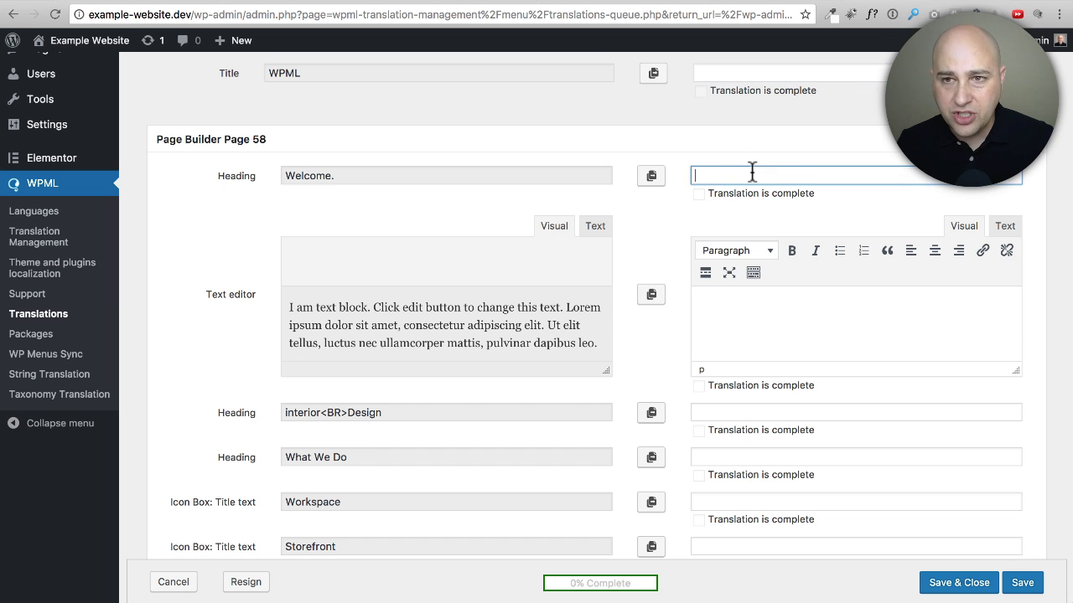
scroll(650, 291, down, 3)
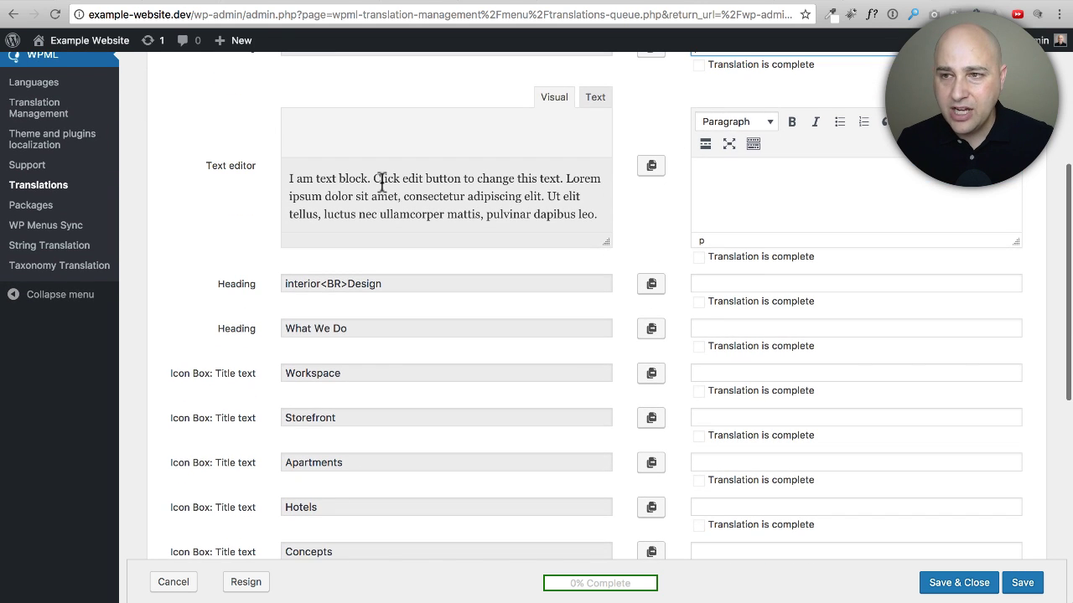
click(804, 186)
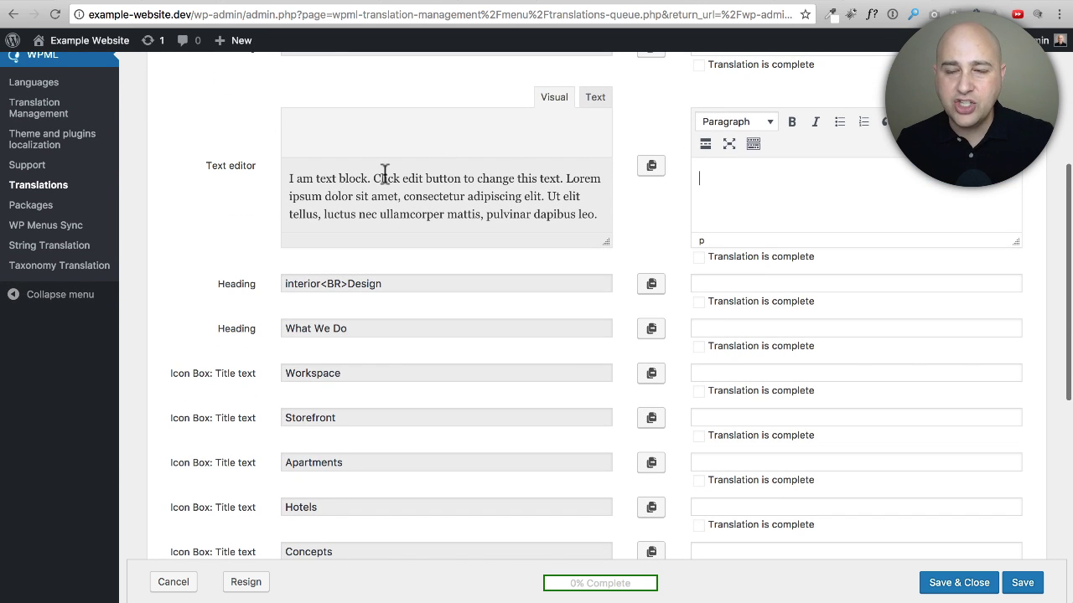
scroll(511, 209, down, 2)
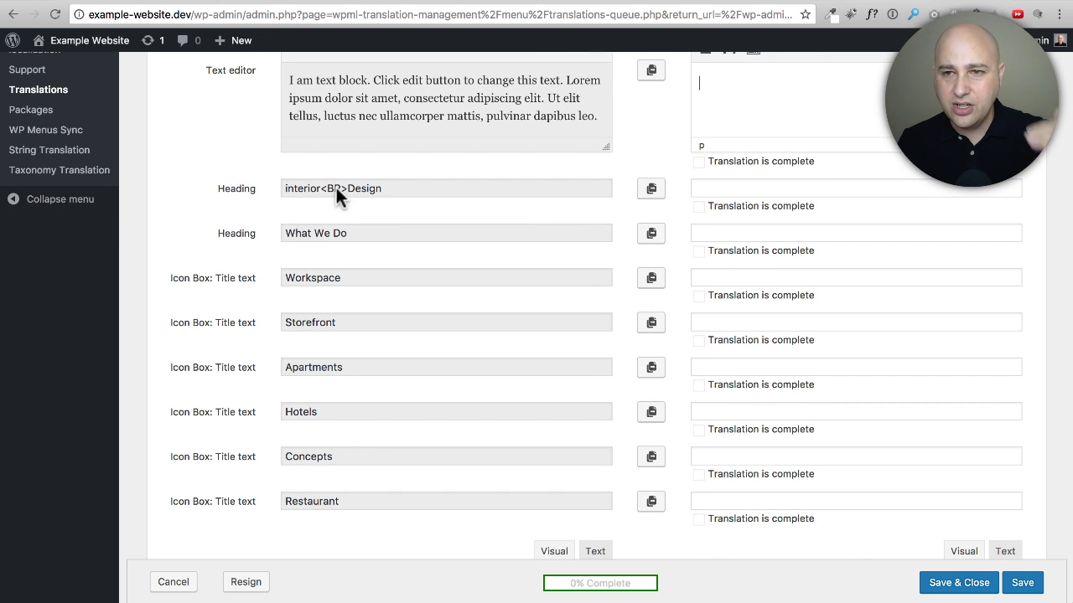
click(733, 190)
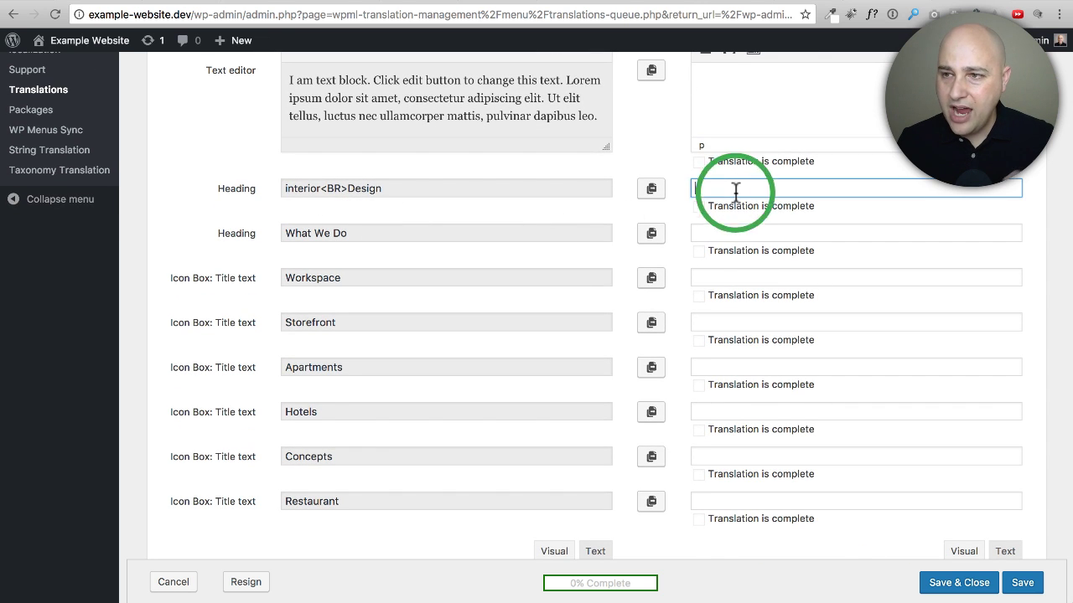
scroll(569, 223, down, 5)
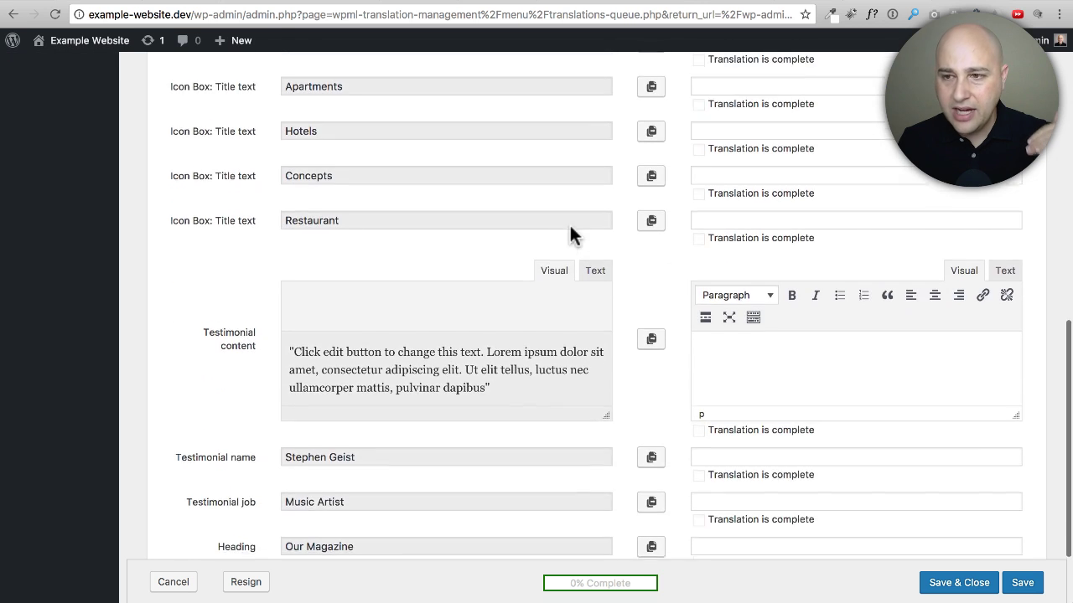
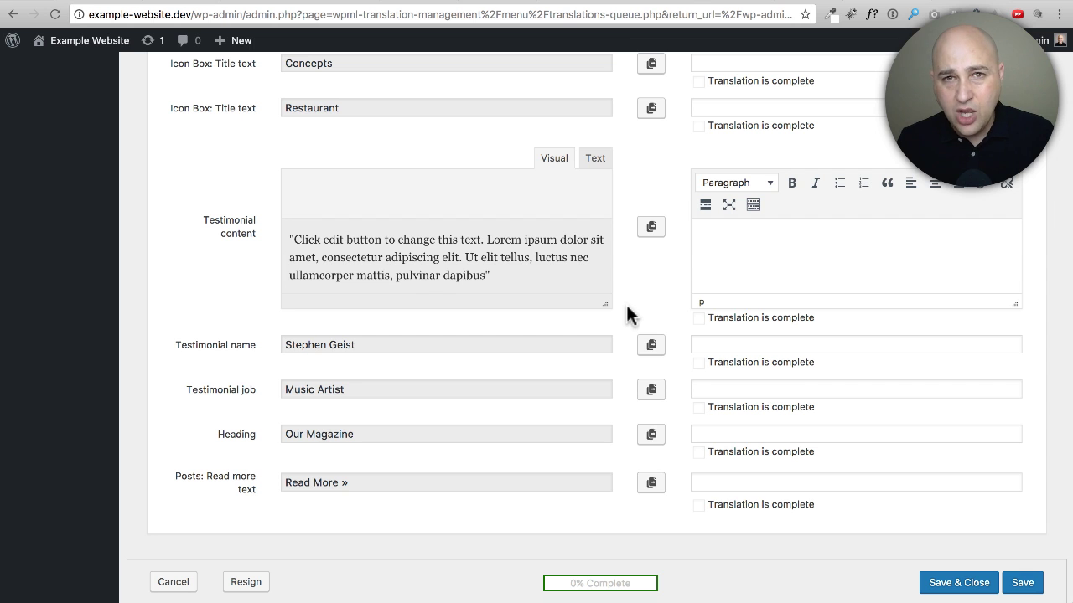
Review the whole German translation form once more, including its completion indicator, and save and close it.
scroll(626, 306, up, 10)
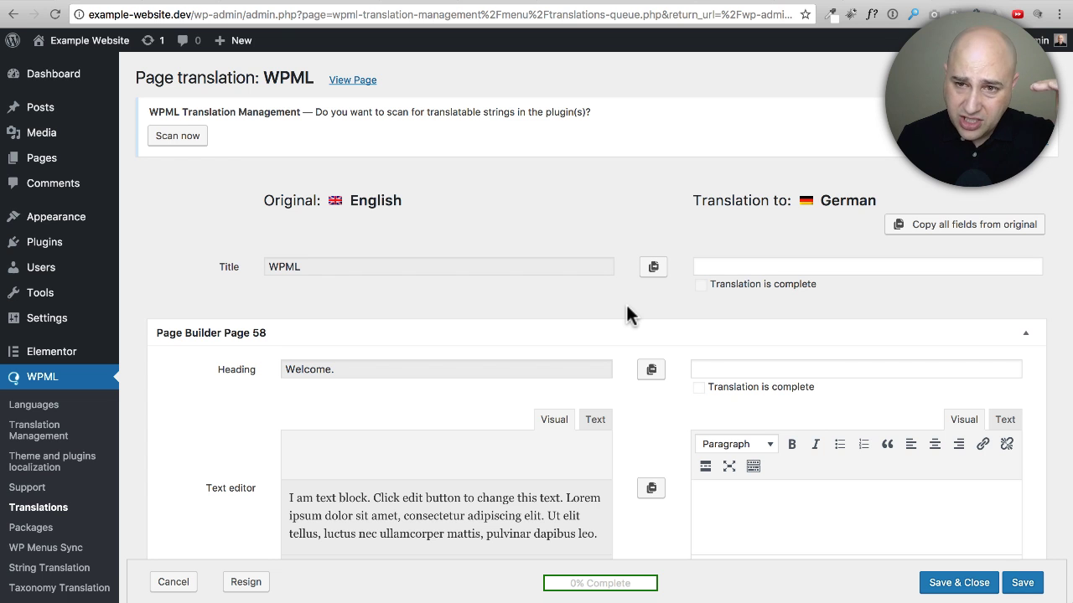
scroll(628, 314, down, 5)
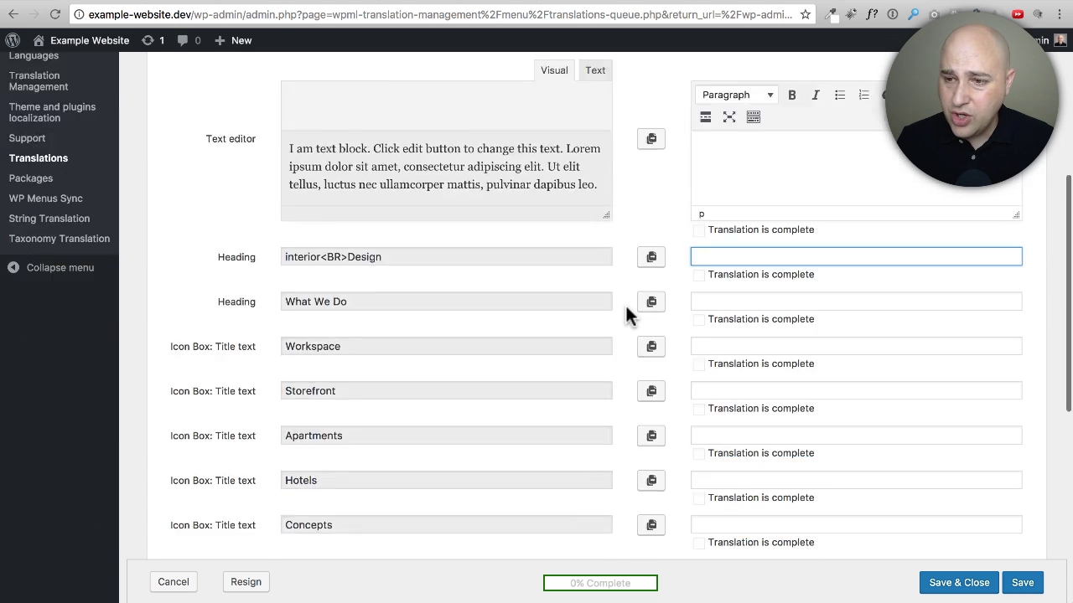
scroll(625, 310, down, 7)
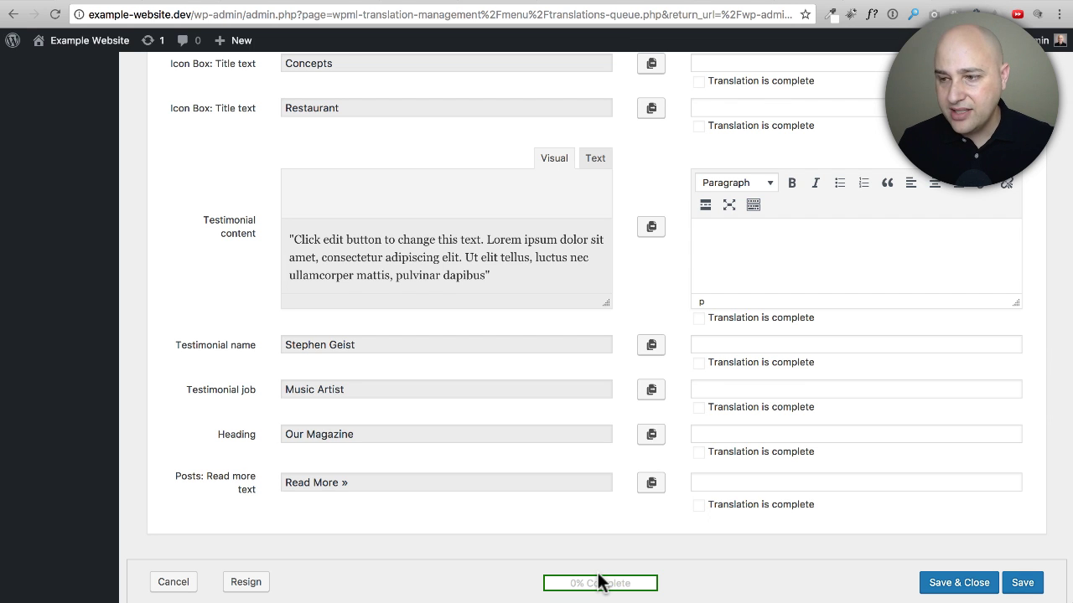
scroll(726, 543, up, 9)
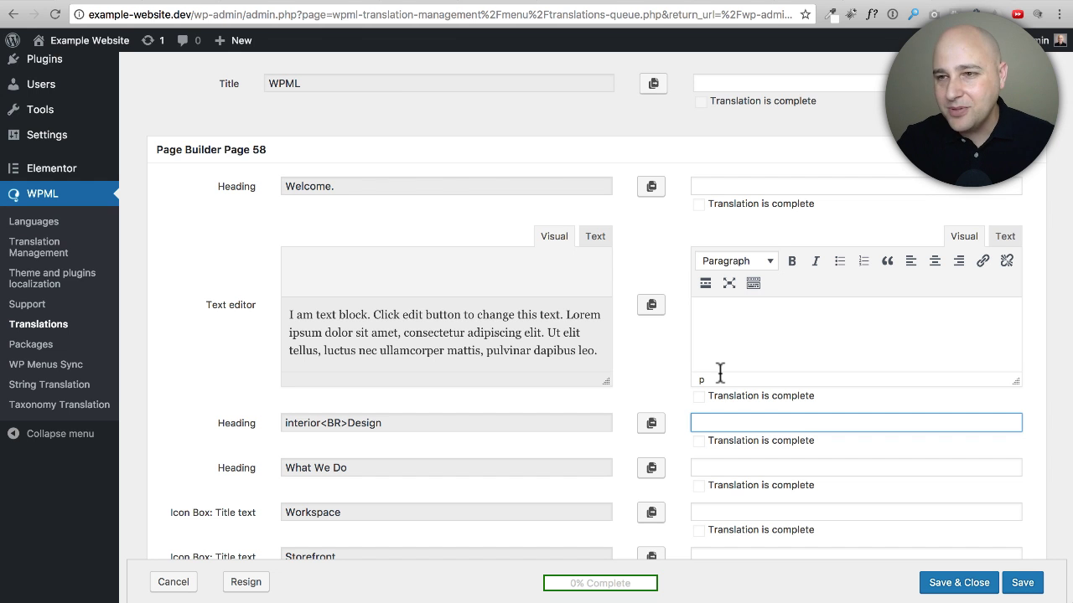
scroll(718, 378, down, 10)
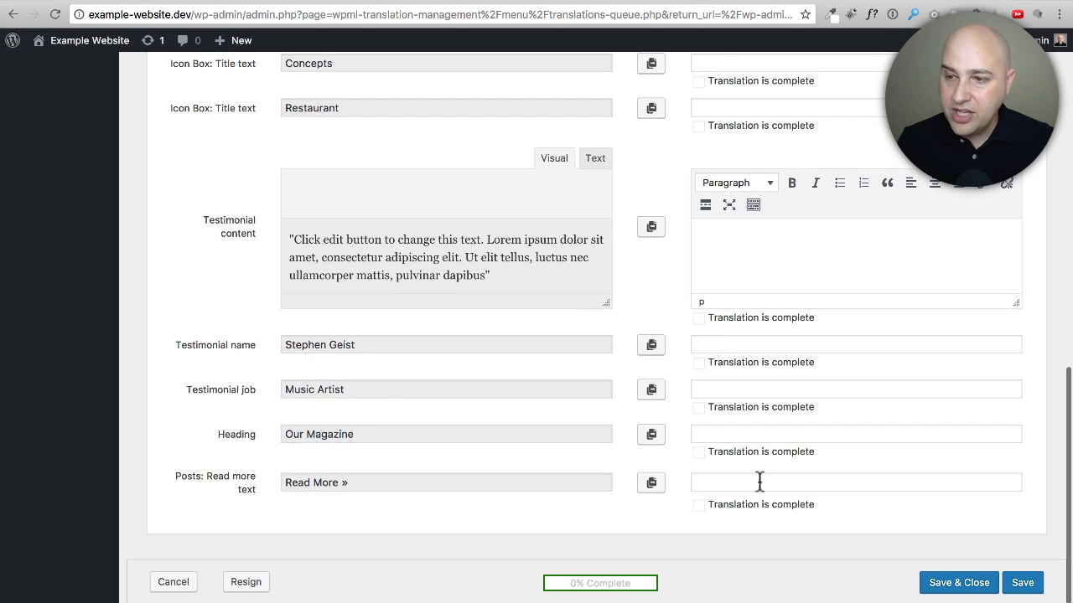
click(960, 587)
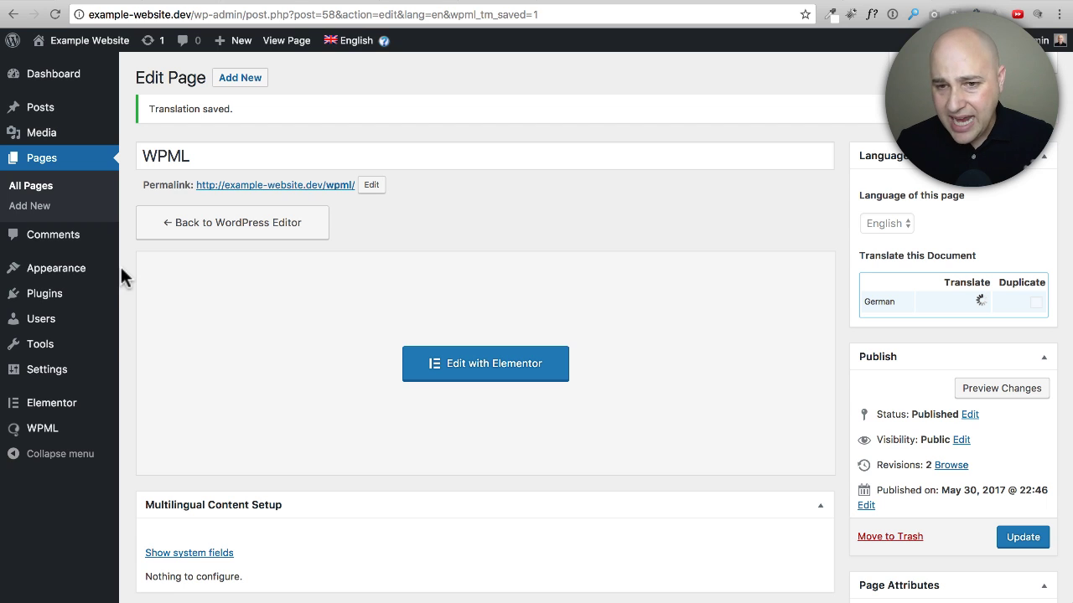
Open the site's menu management and inspect Menu 1's items, display location and language choices.
mouse_move(76, 278)
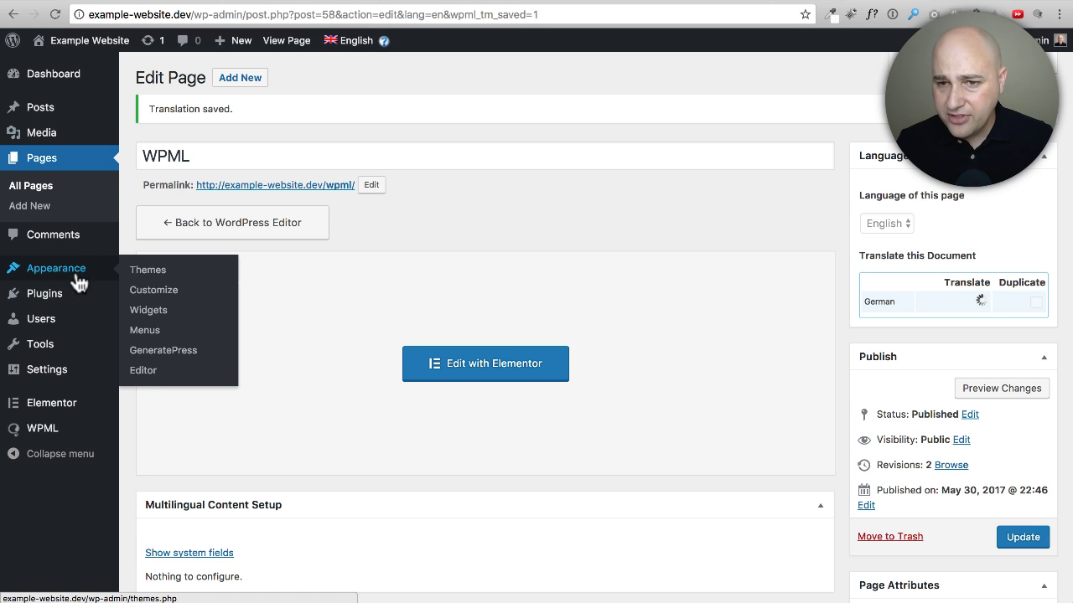
click(148, 329)
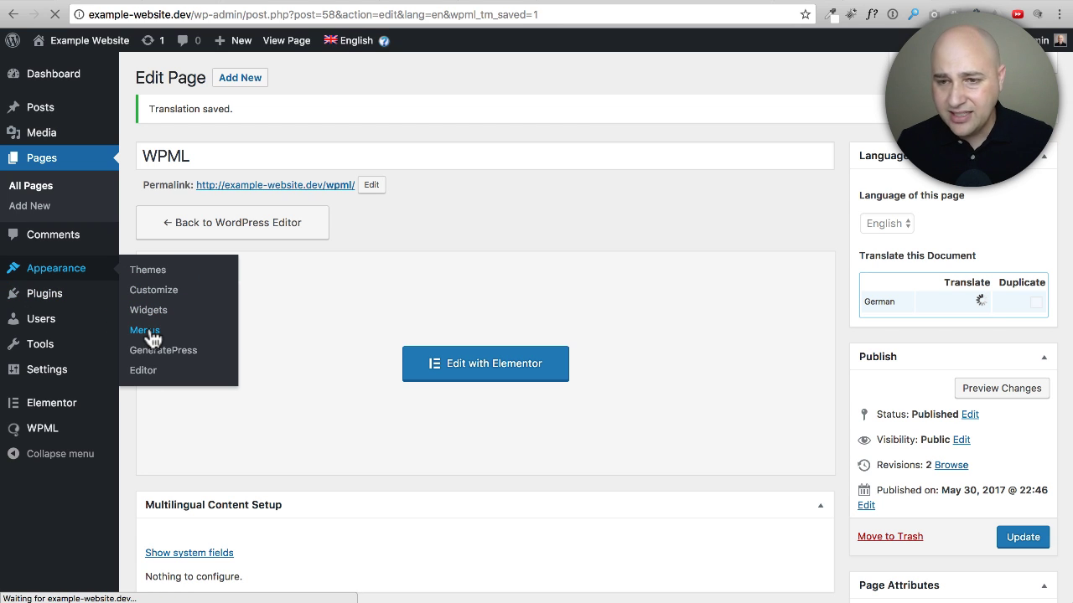
scroll(360, 286, down, 2)
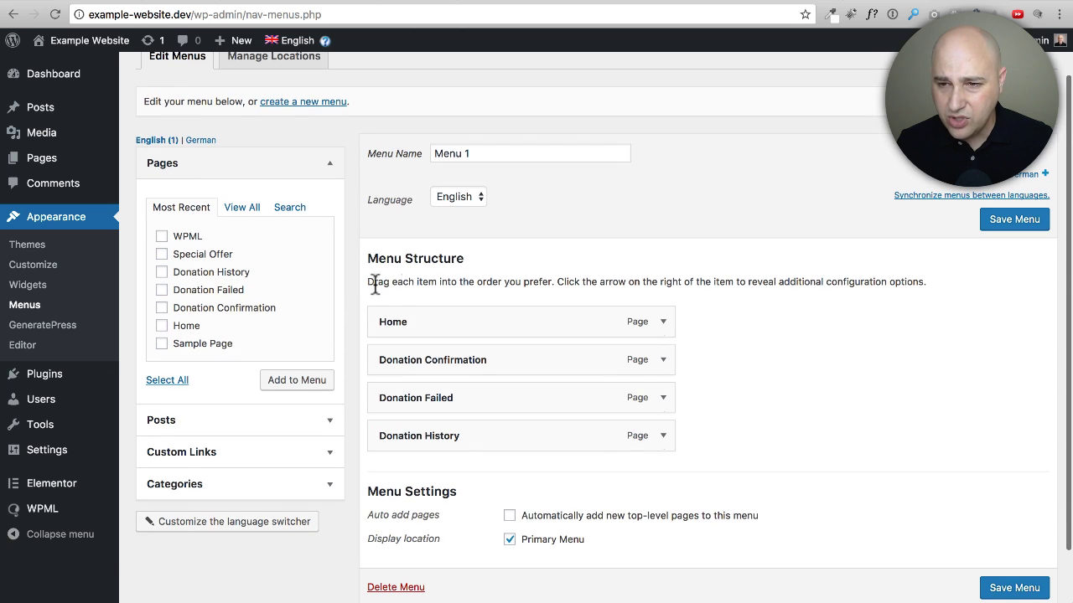
scroll(675, 335, down, 2)
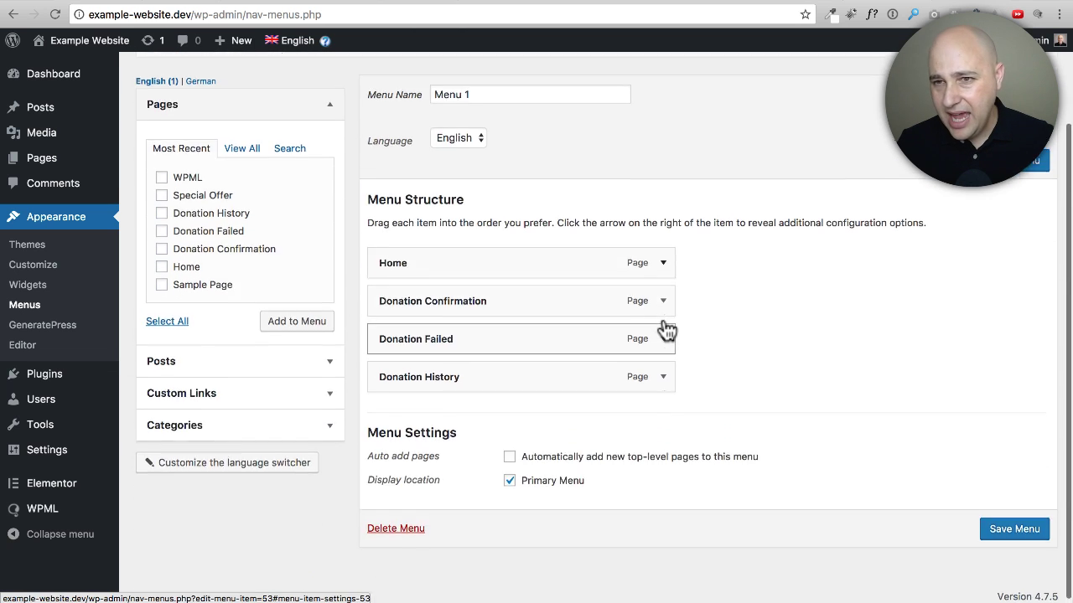
scroll(666, 331, up, 4)
click(459, 255)
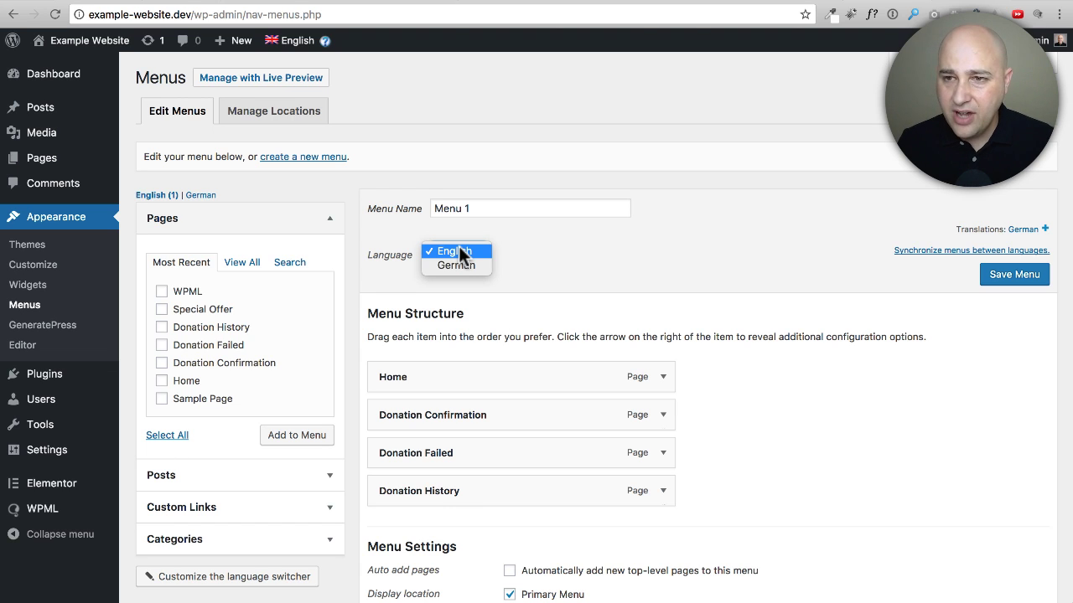
click(612, 258)
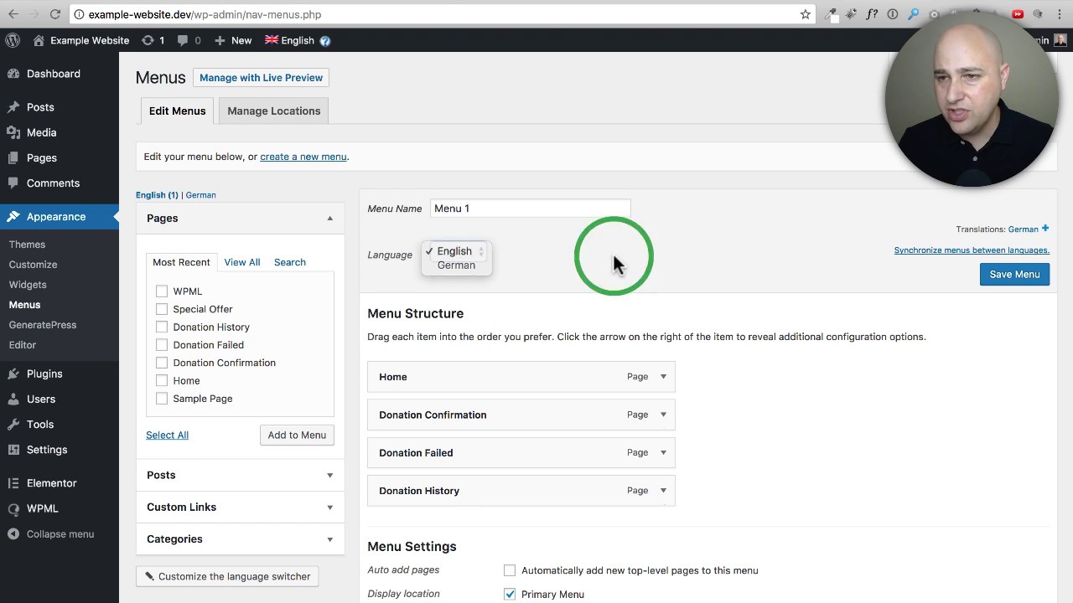
Create the German translation of Menu 1 with the name Menu 1 German, and check which German posts and pages it can include.
click(1046, 231)
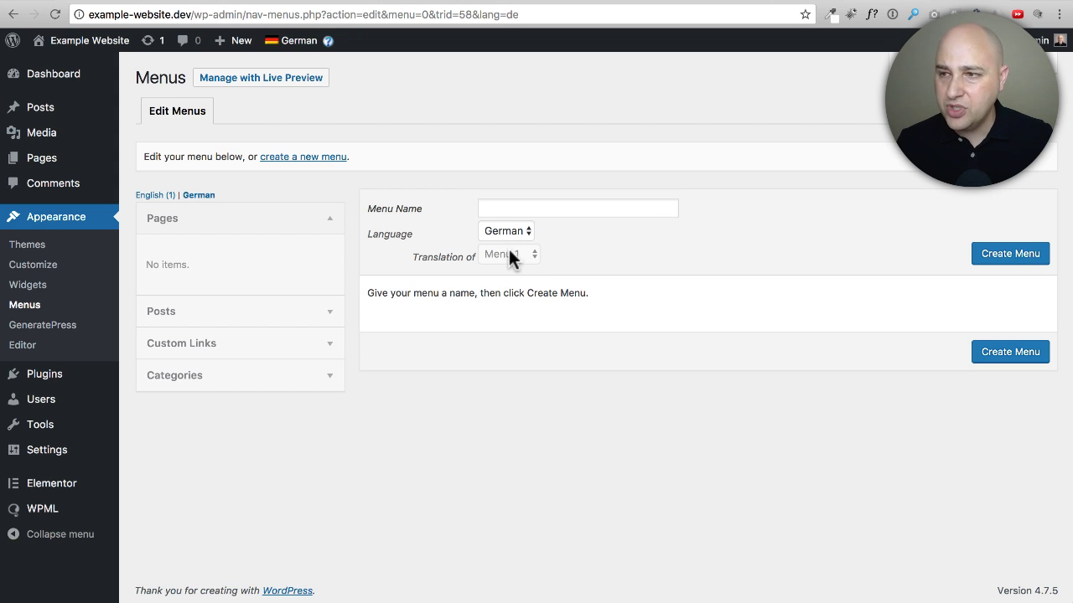
click(536, 207)
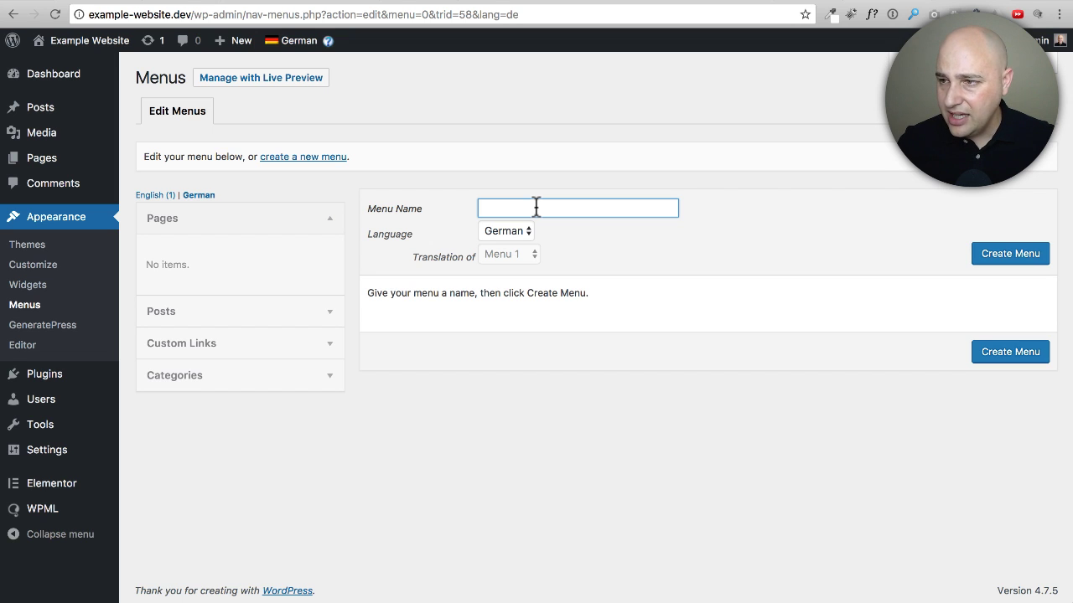
text(Menu 1 German)
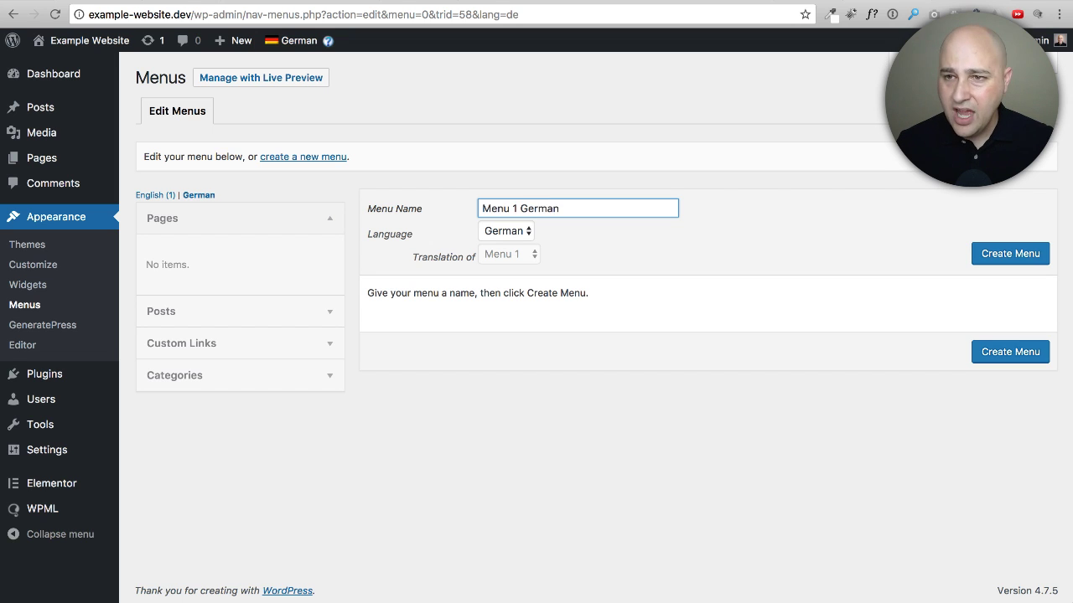
click(1016, 254)
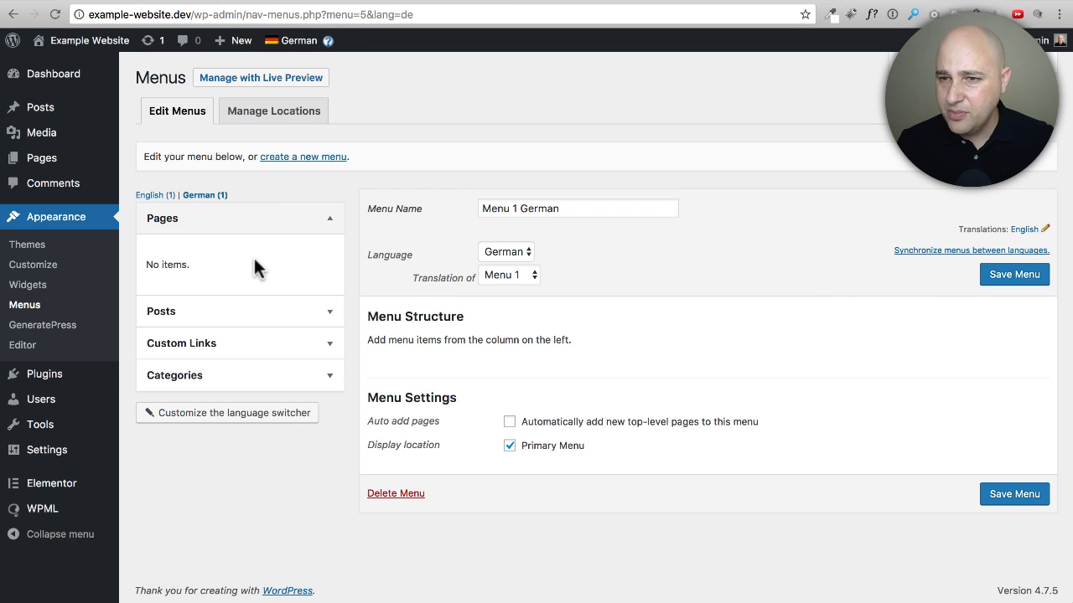
click(266, 309)
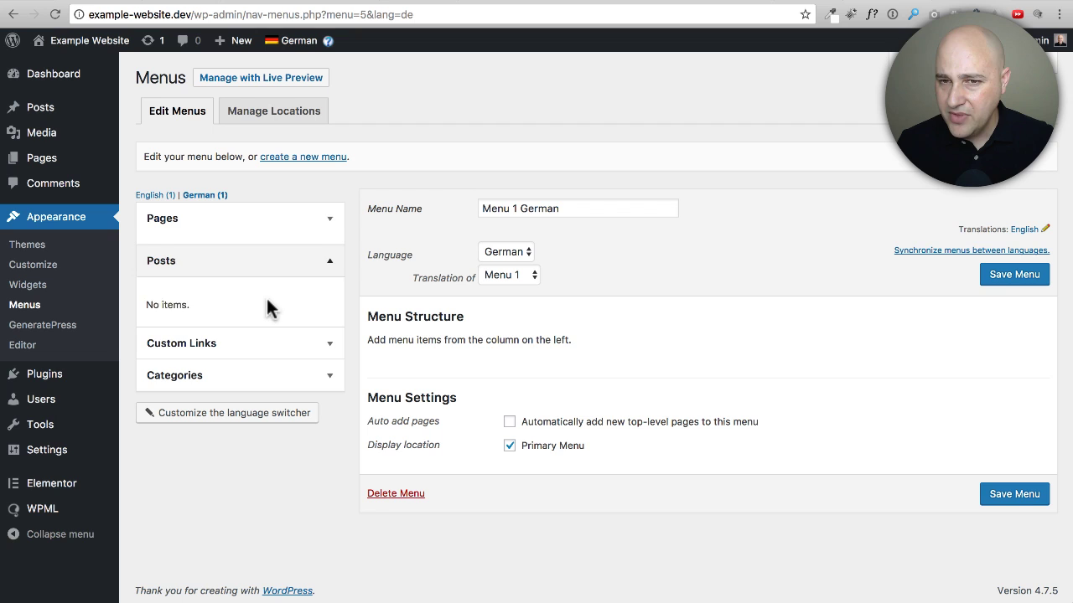
click(247, 217)
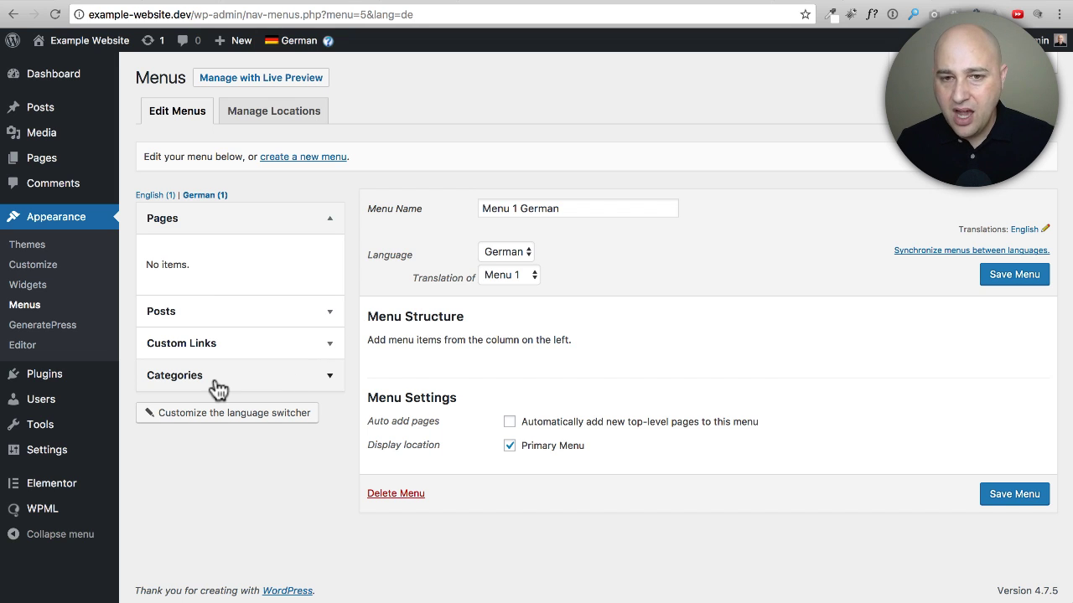
Open WPML's language settings and review the language switcher options along with the menu, widget and footer switchers.
mouse_move(52, 514)
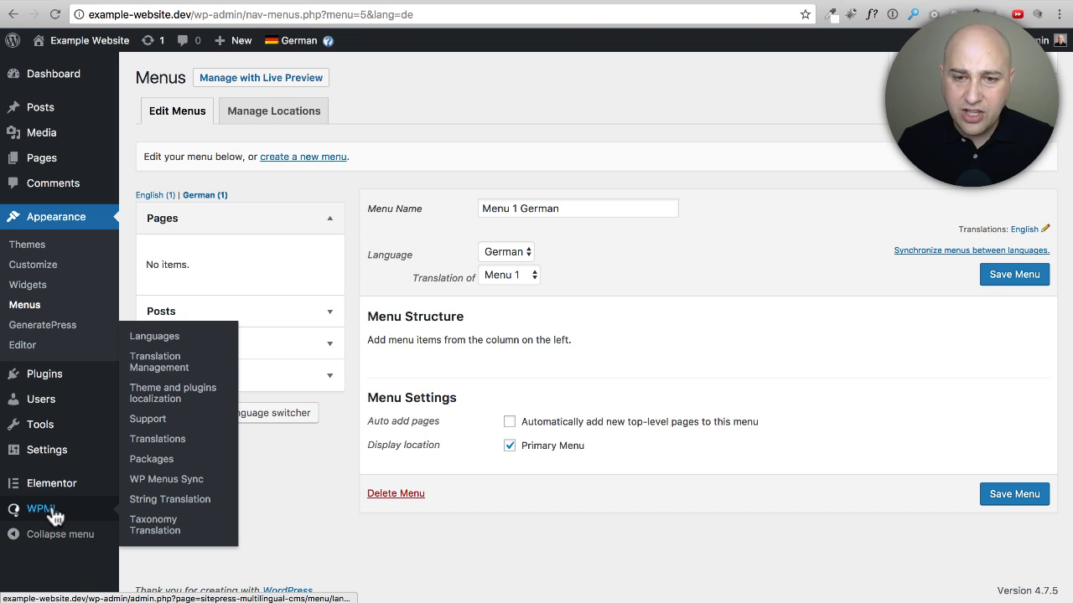
click(53, 514)
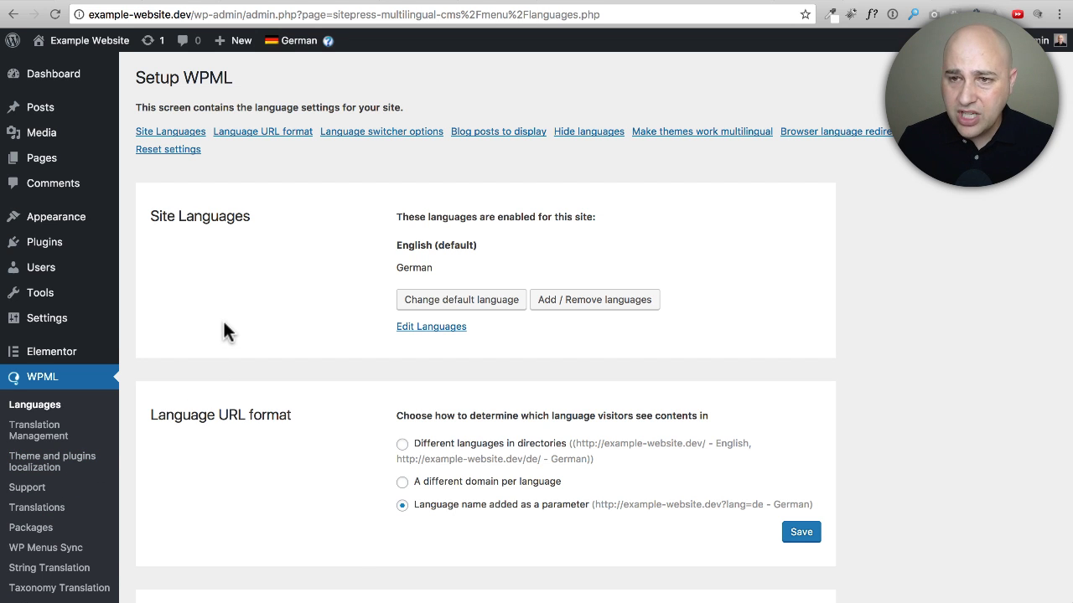
scroll(223, 324, down, 6)
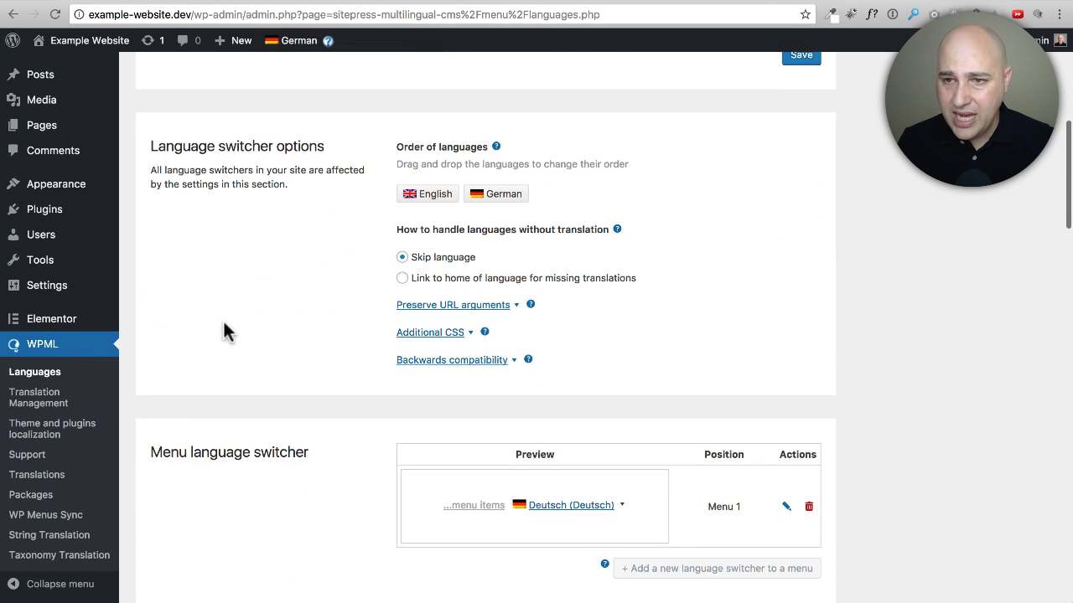
scroll(224, 324, down, 2)
scroll(222, 327, down, 3)
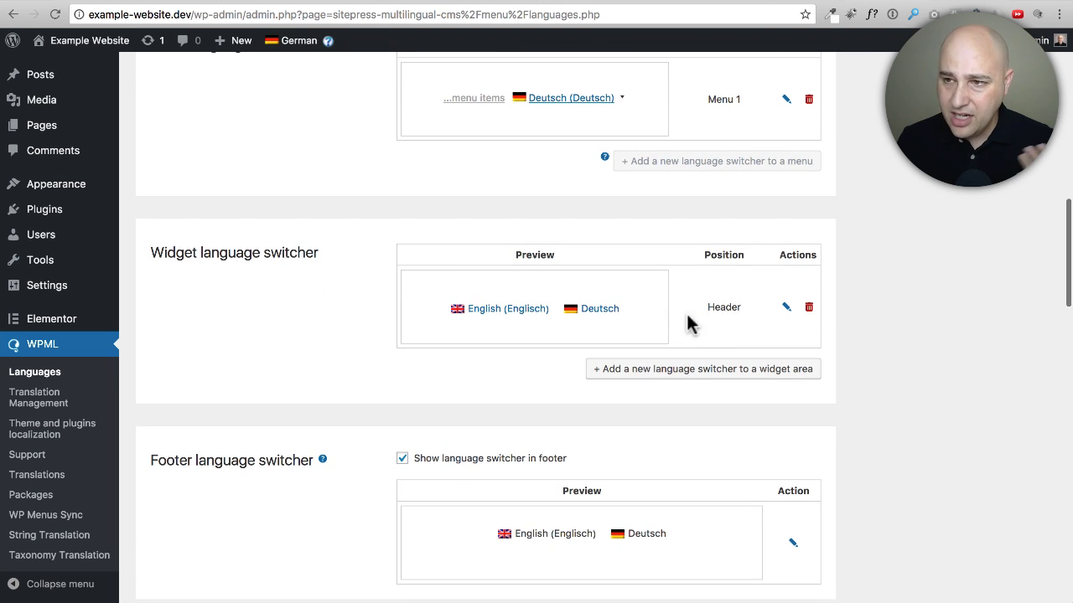
Remove the widget language switcher from the Header position, check the site's front end and review the remaining switcher settings.
click(809, 307)
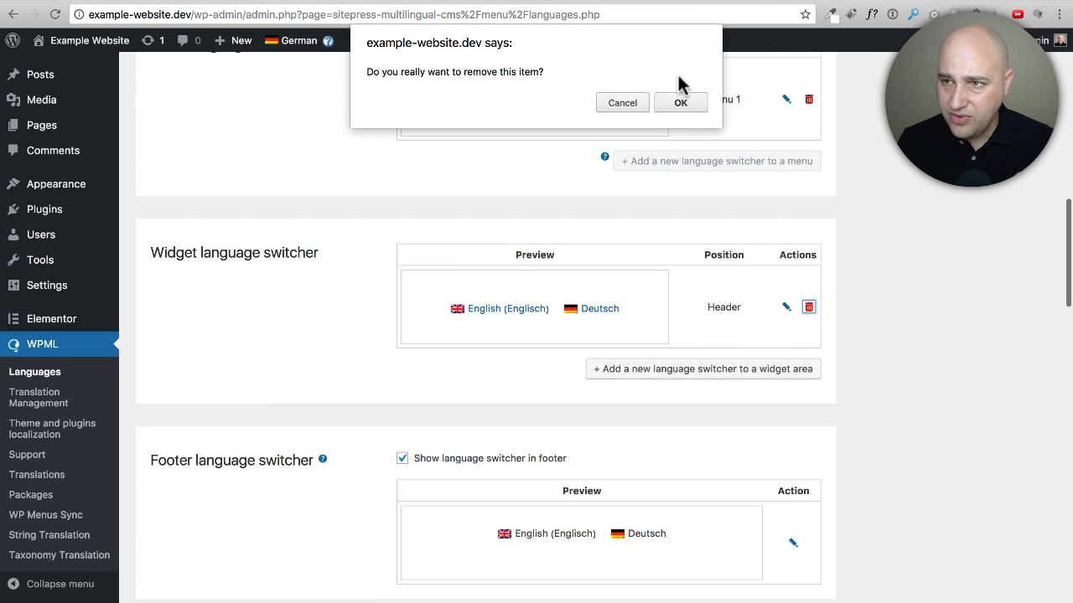
click(680, 102)
click(949, 1)
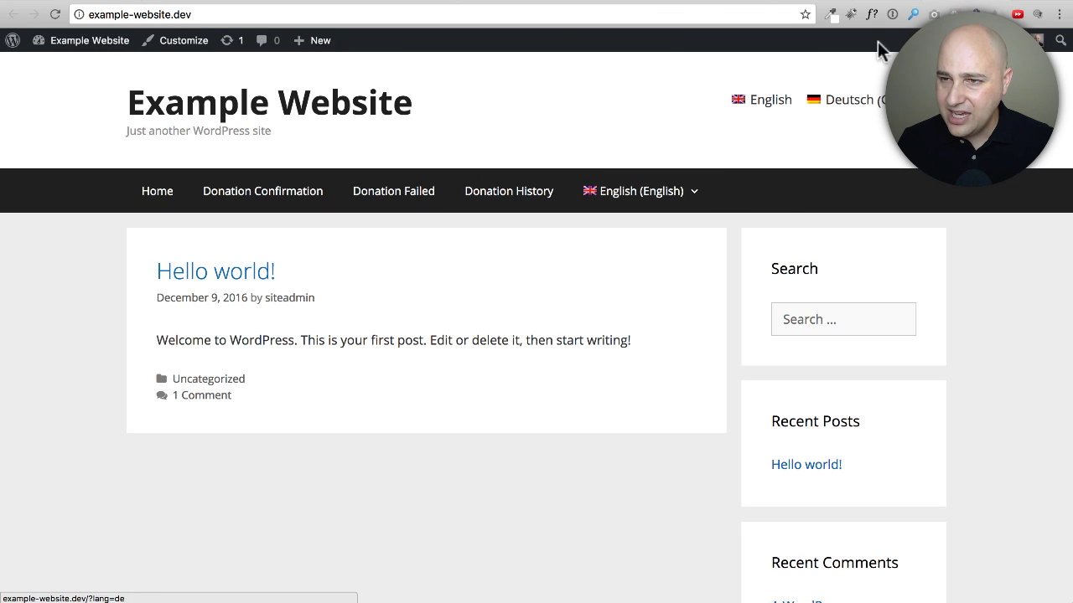
click(884, 3)
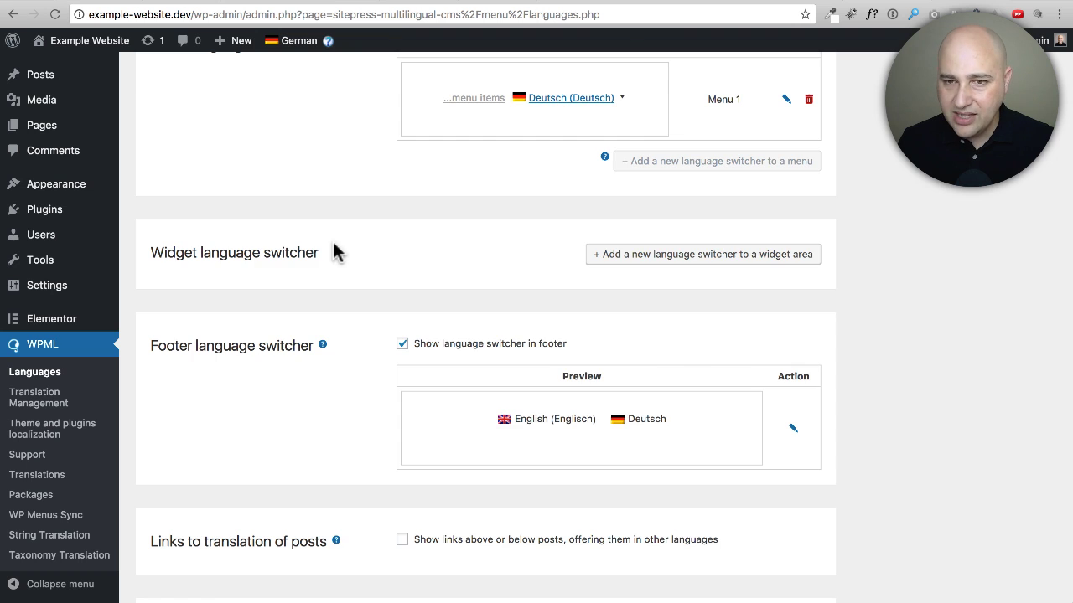
scroll(347, 252, down, 3)
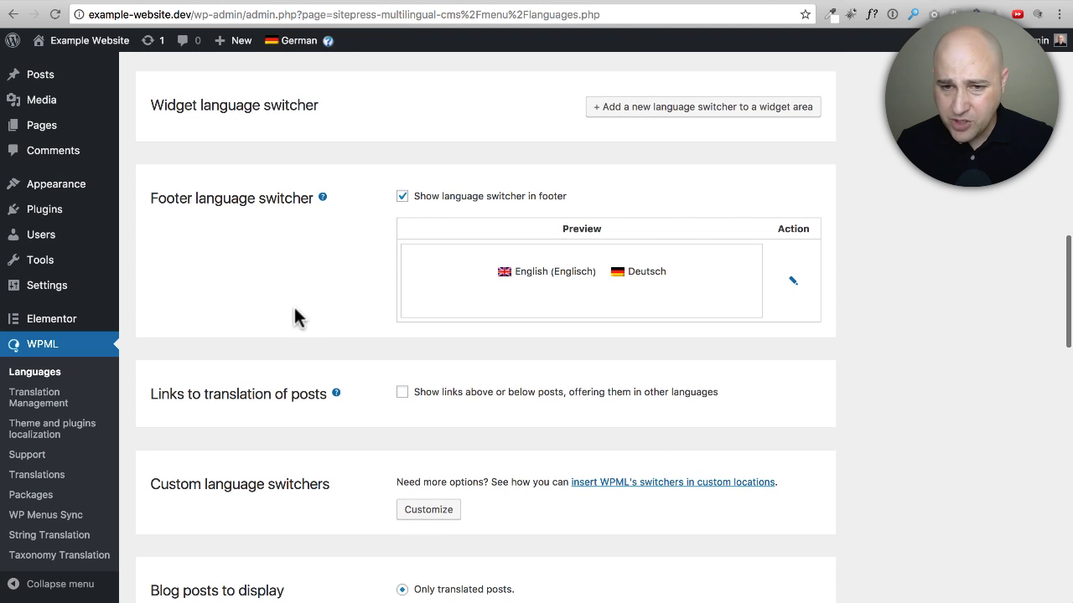
Open WPML's Translation Management and review the dashboard's document filters, document list and translation options.
click(52, 406)
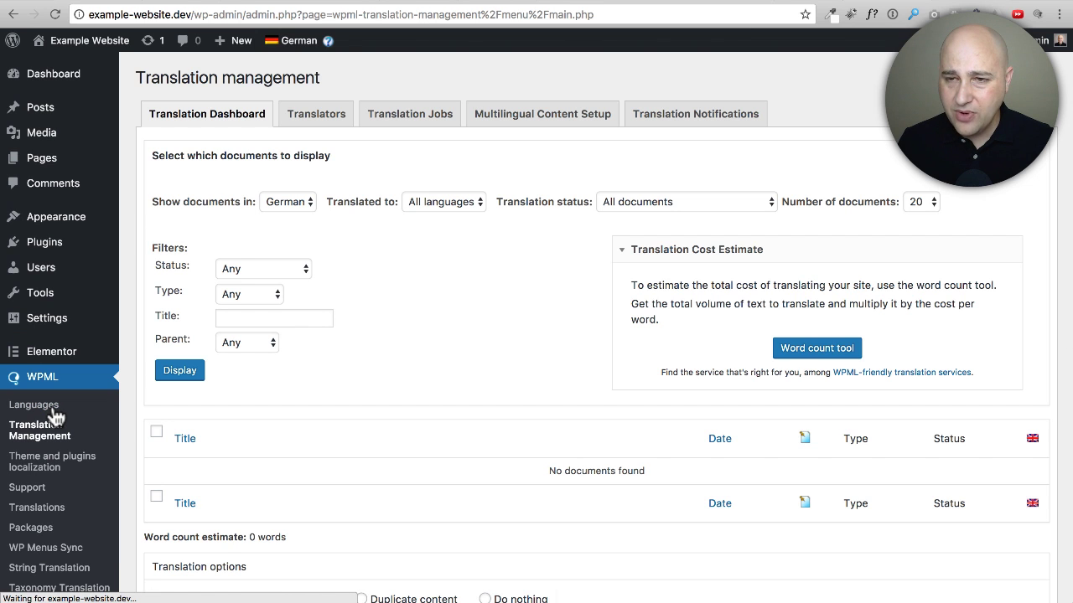
scroll(391, 358, down, 2)
scroll(391, 359, up, 2)
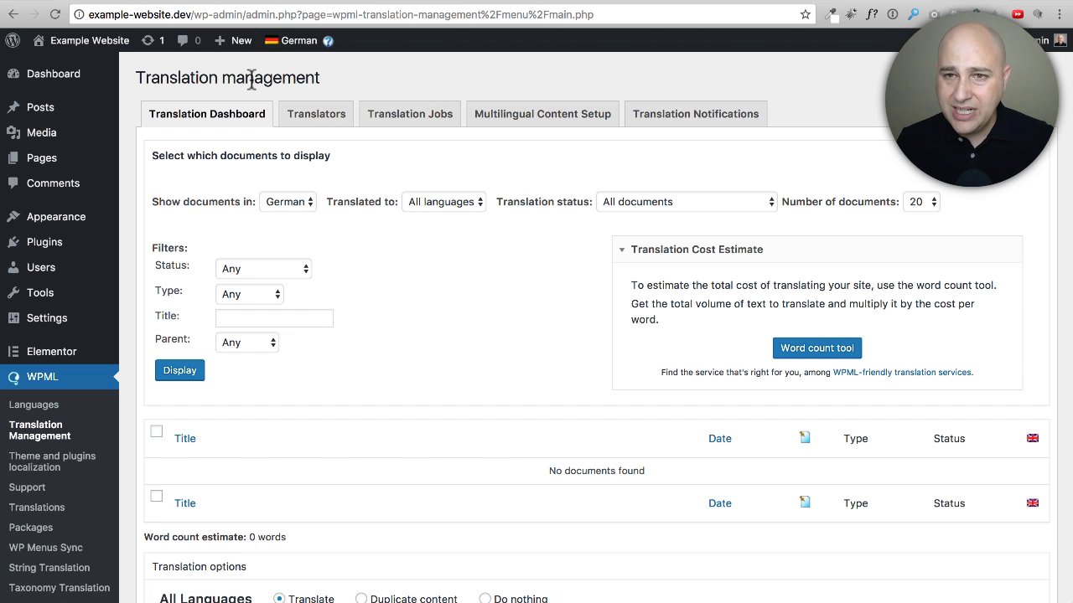
scroll(330, 223, down, 3)
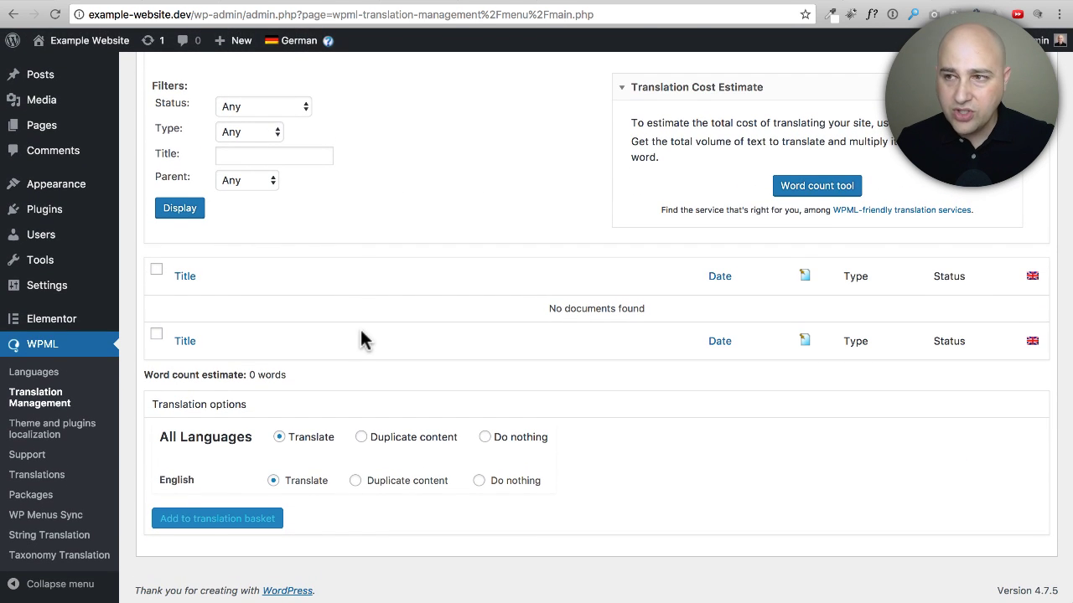
scroll(360, 337, up, 3)
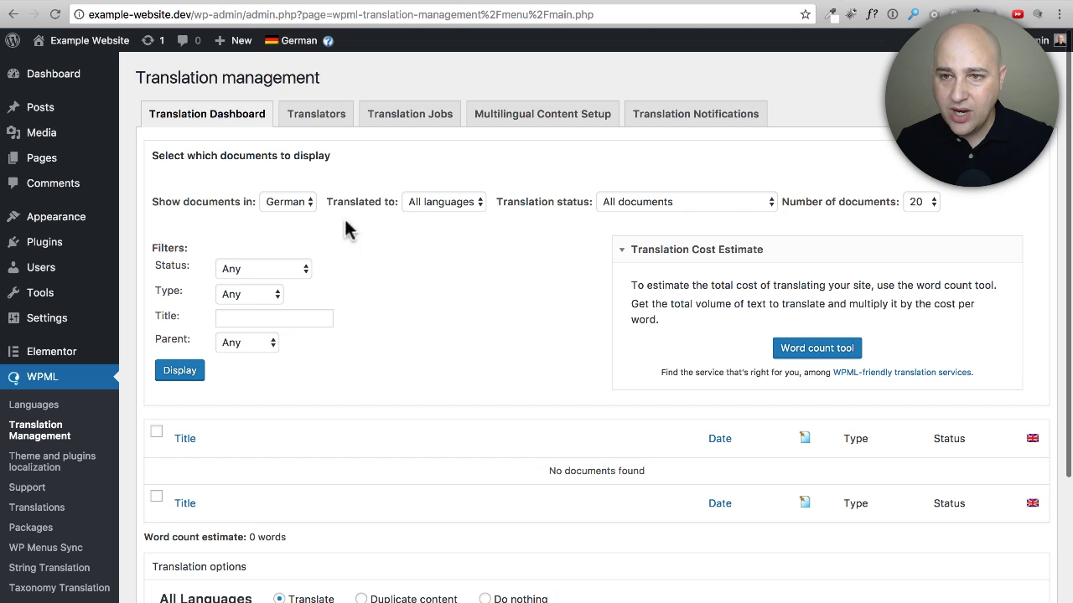
Open the Translators section and browse the available translation services, including the ICanLocalize description and its price per word.
click(314, 122)
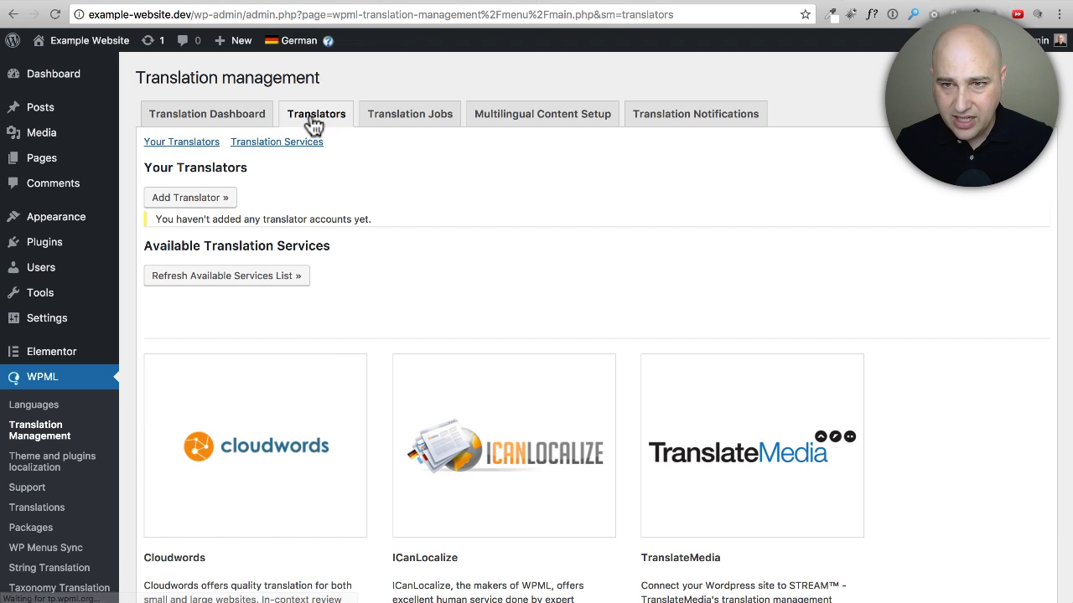
scroll(397, 163, down, 5)
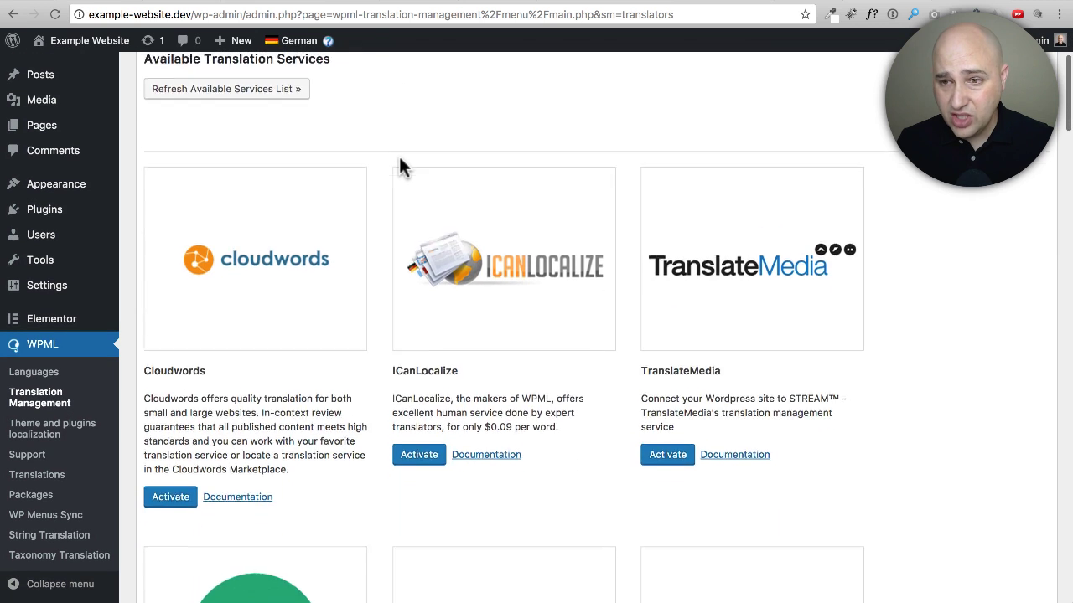
scroll(398, 154, down, 4)
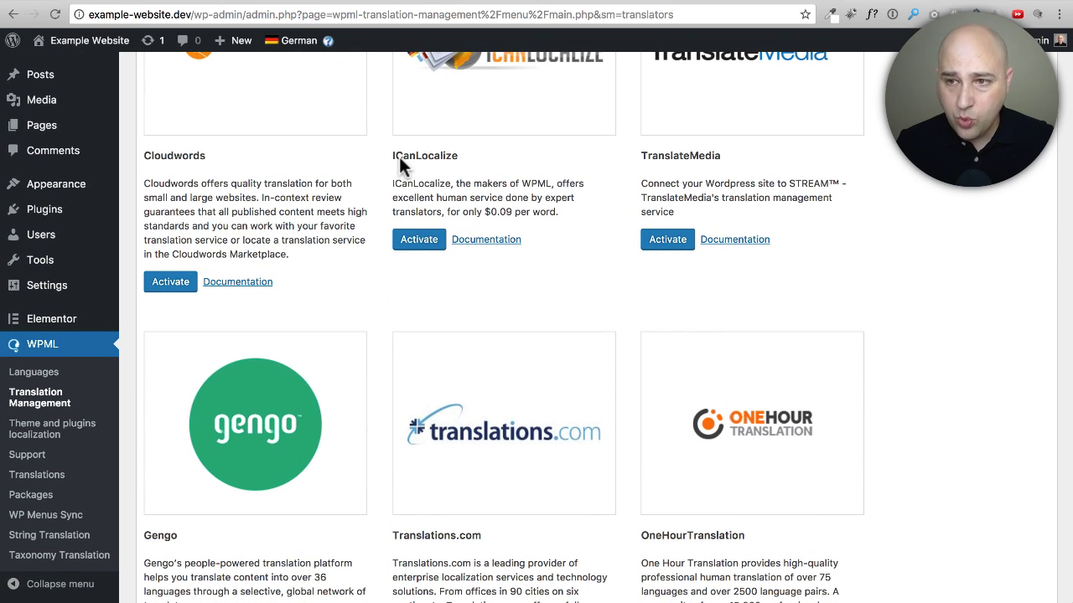
scroll(399, 157, up, 4)
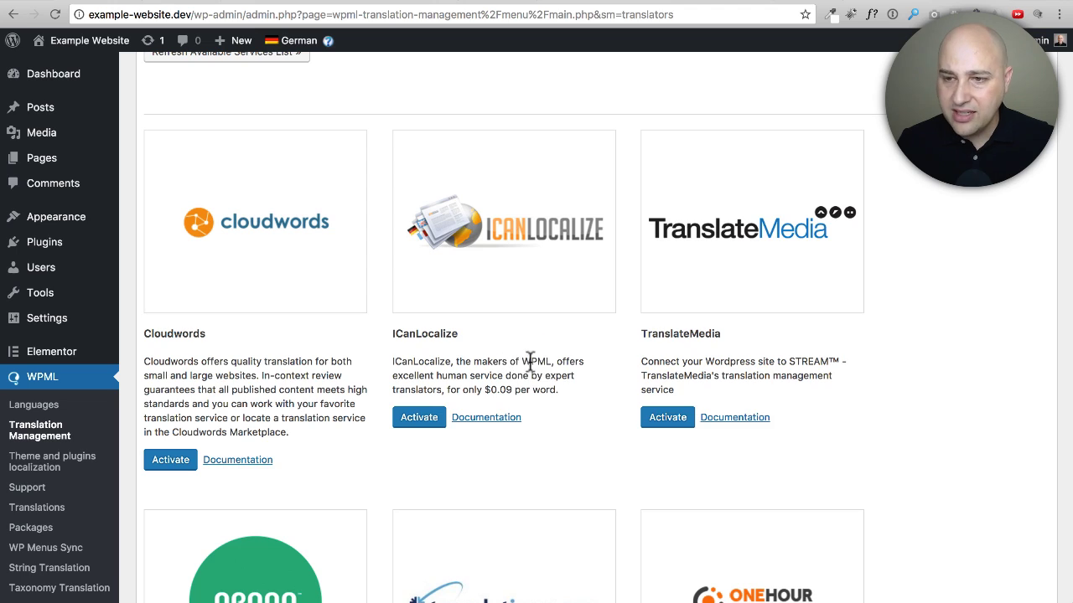
drag(532, 361, 549, 361)
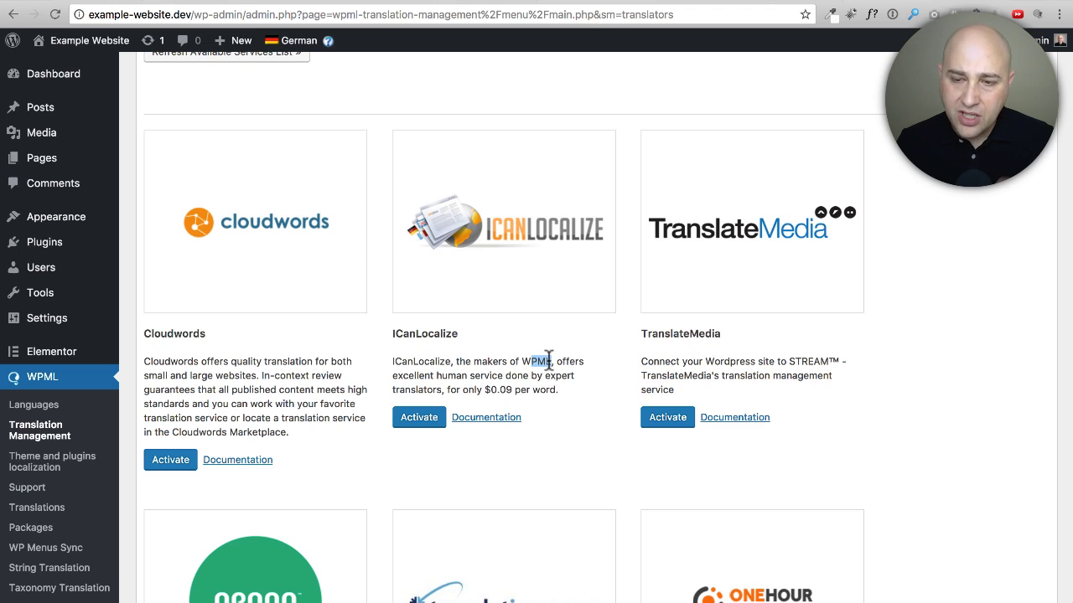
scroll(486, 363, down, 6)
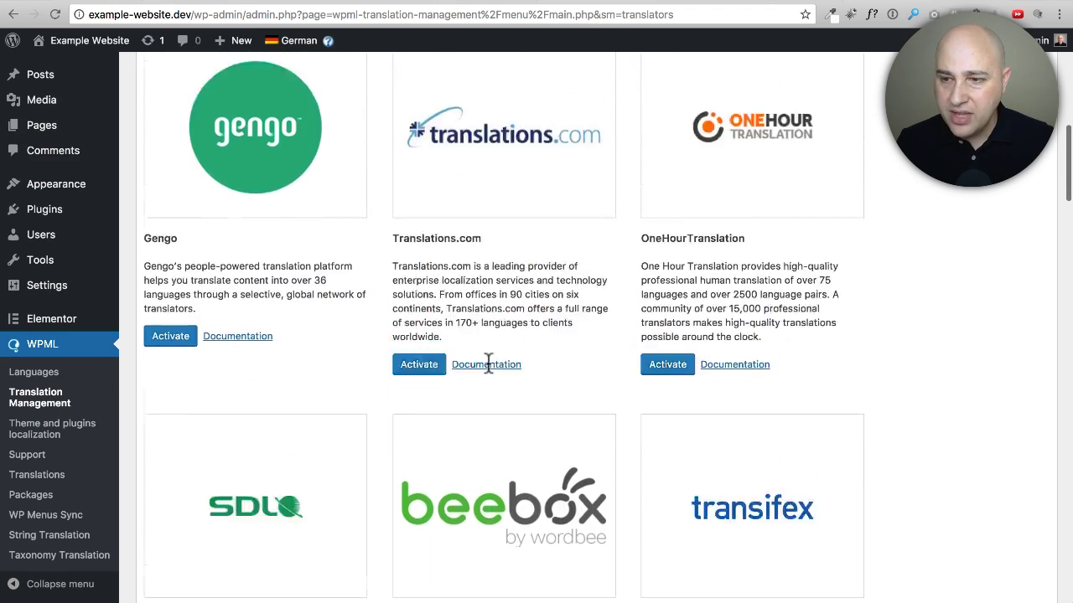
scroll(489, 363, down, 9)
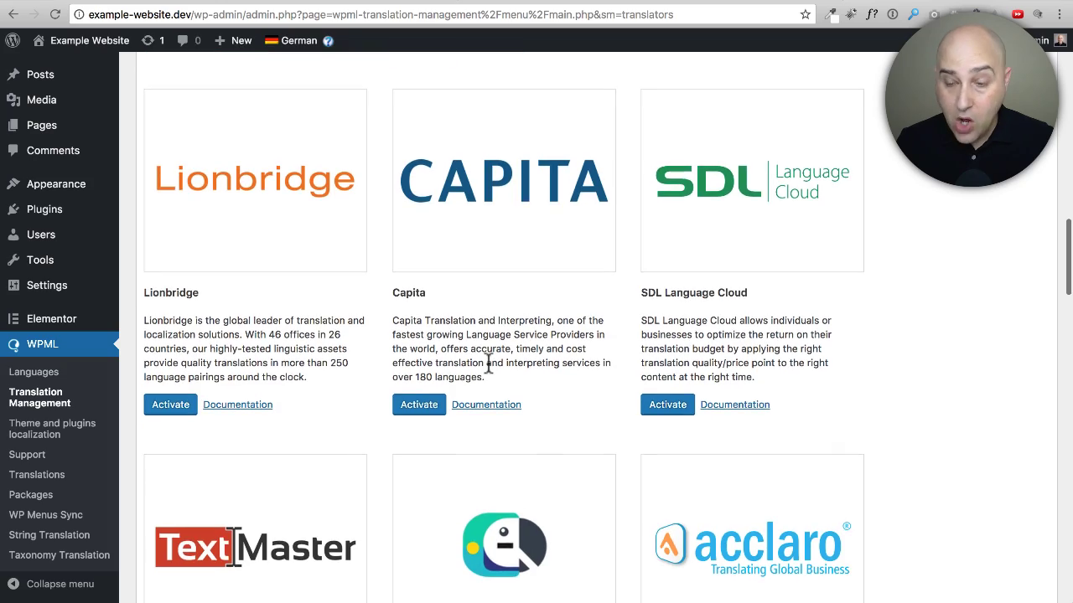
scroll(489, 362, down, 6)
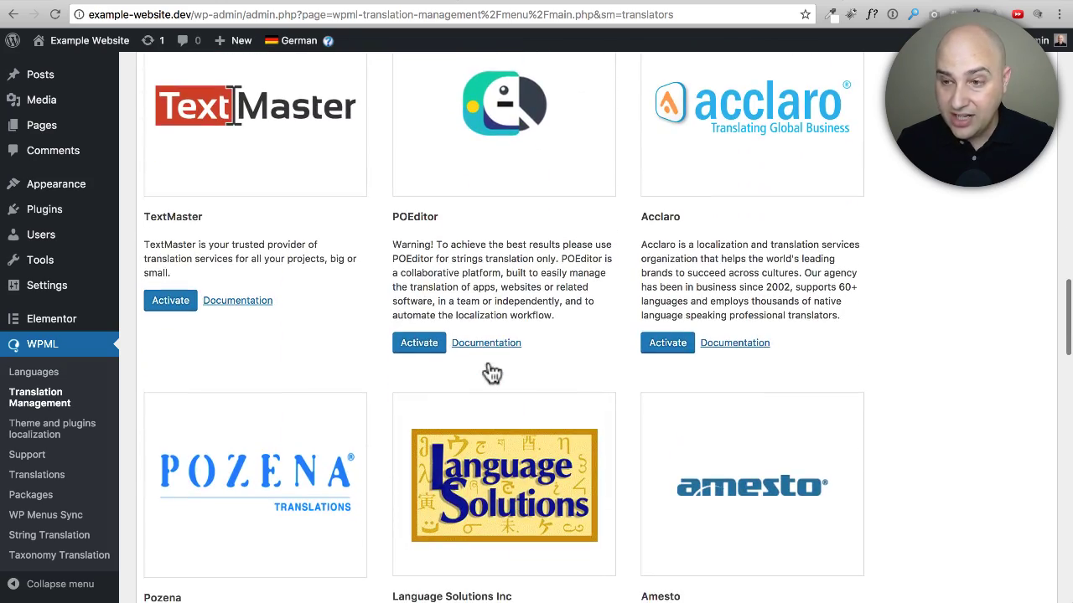
scroll(491, 373, down, 8)
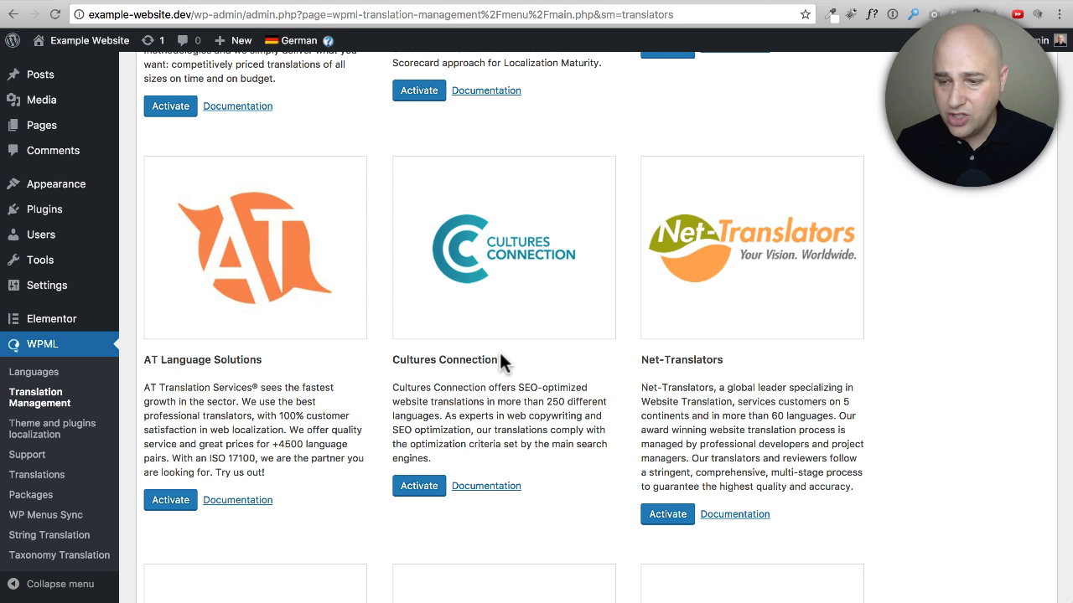
Open the translation jobs list and check the languages, status and translator of the WPML job.
scroll(500, 354, up, 20)
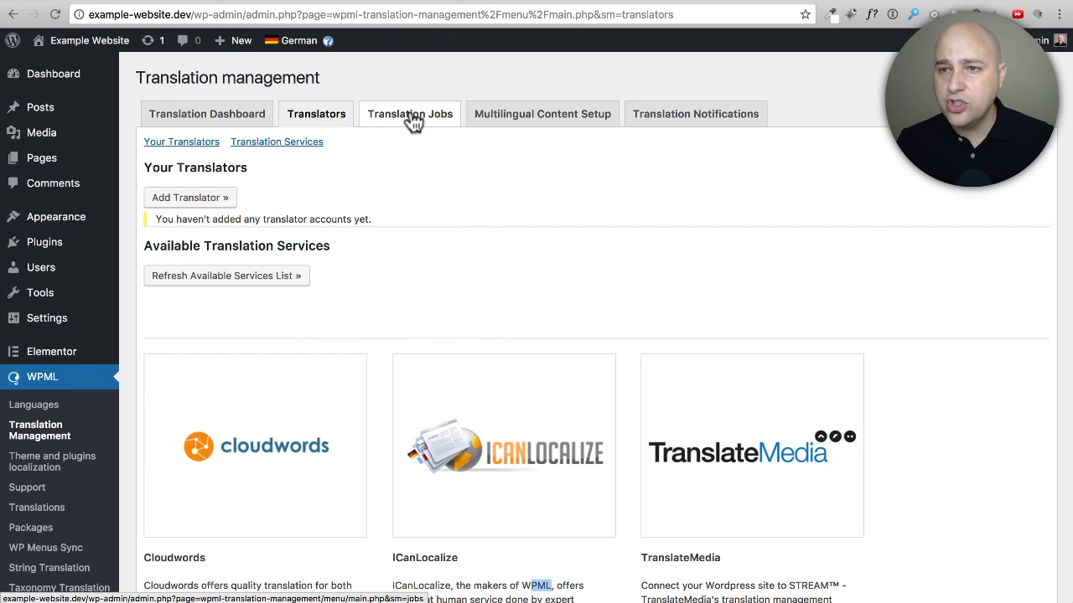
click(413, 123)
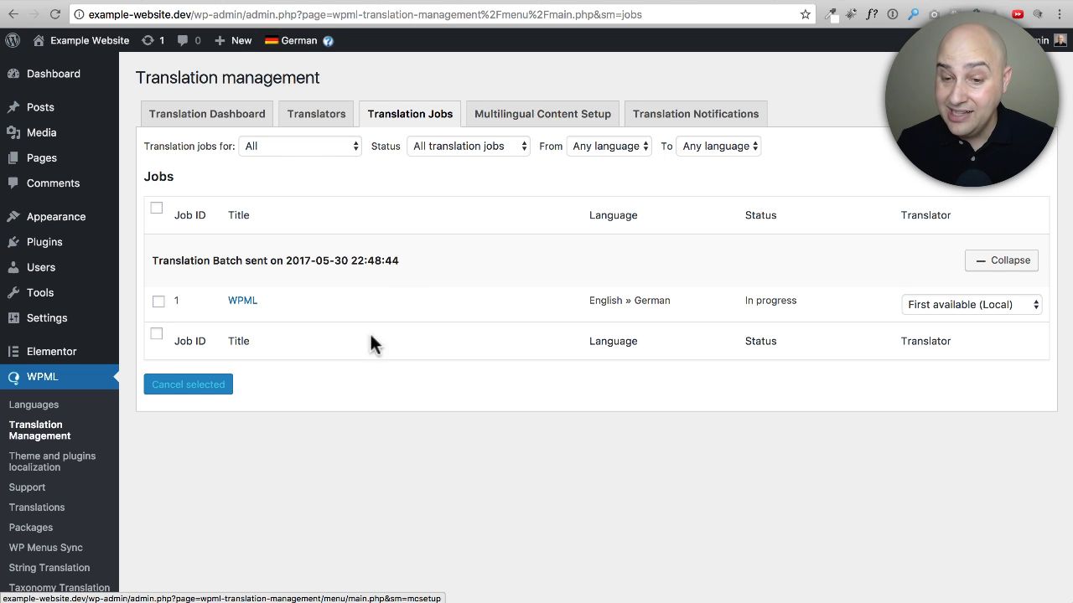
scroll(315, 376, down, 1)
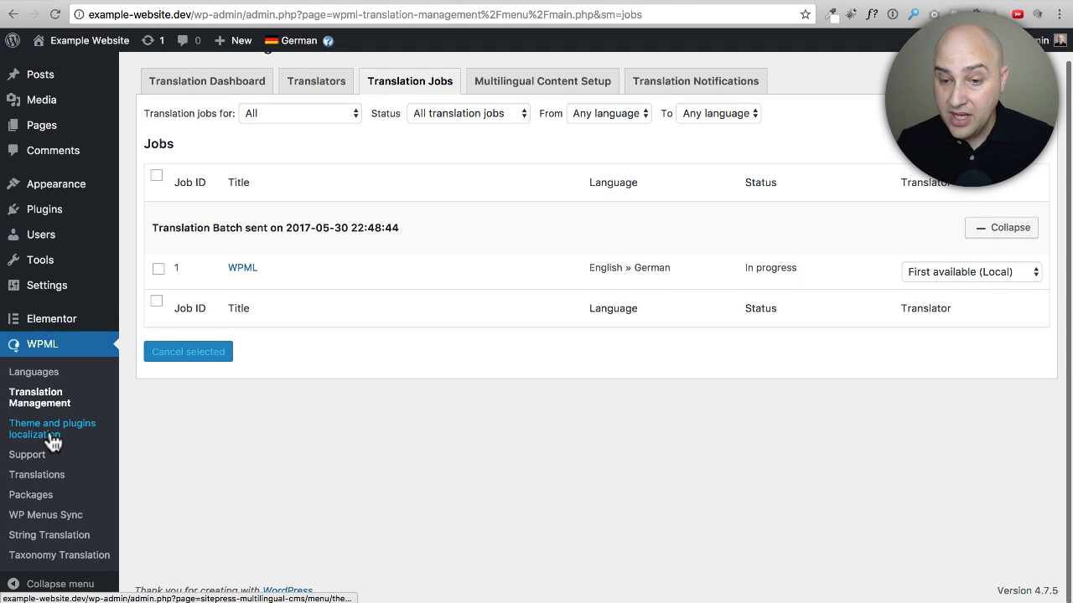
Open Theme and plugins localization and review the string translation options and the strings tracked for themes and plugins.
click(50, 434)
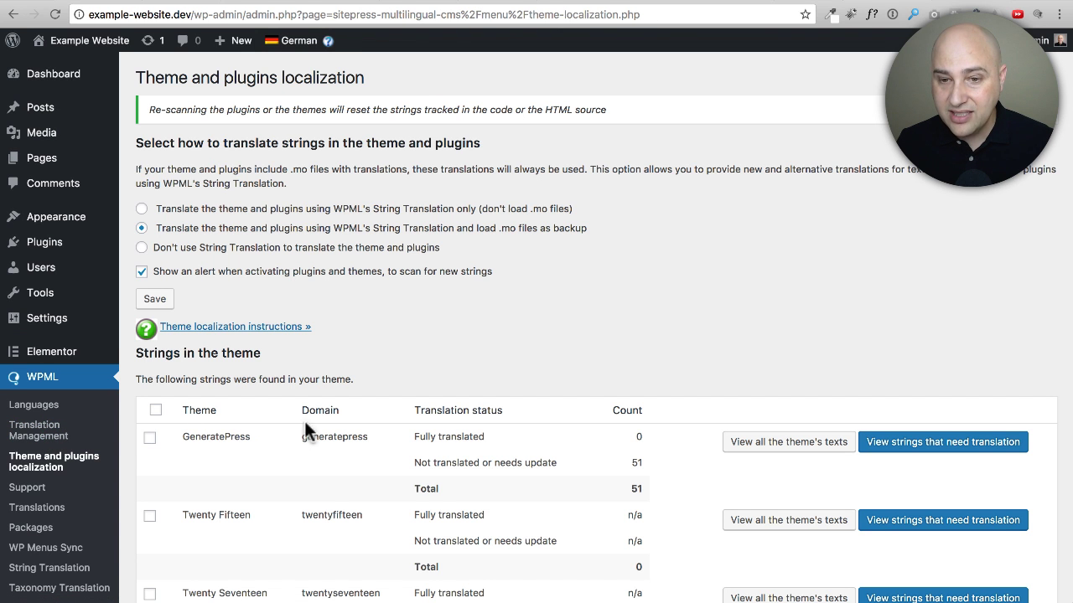
scroll(326, 419, down, 5)
scroll(326, 423, down, 3)
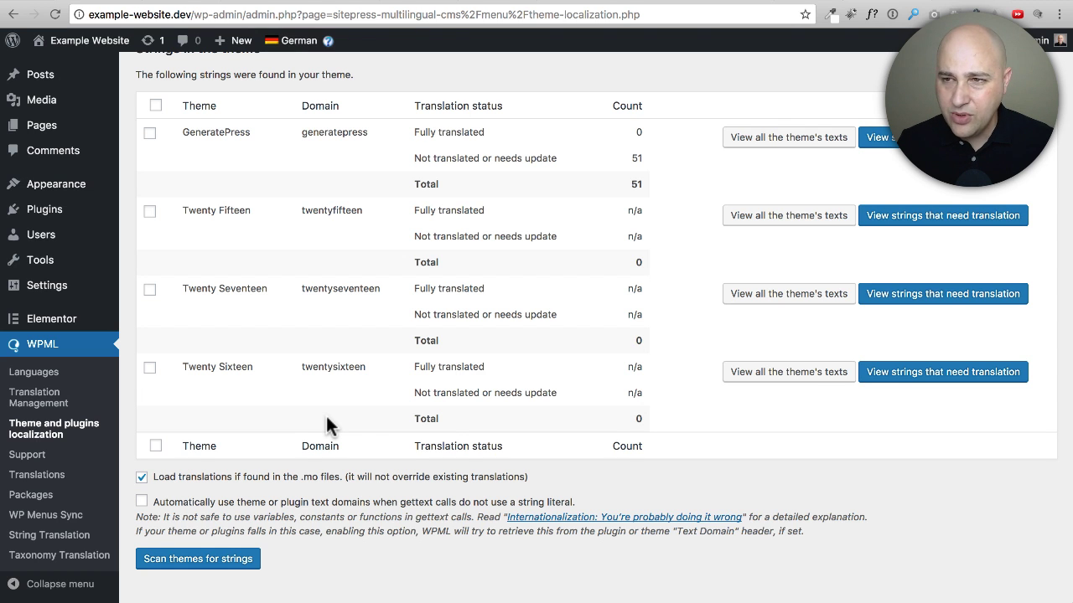
scroll(326, 419, down, 5)
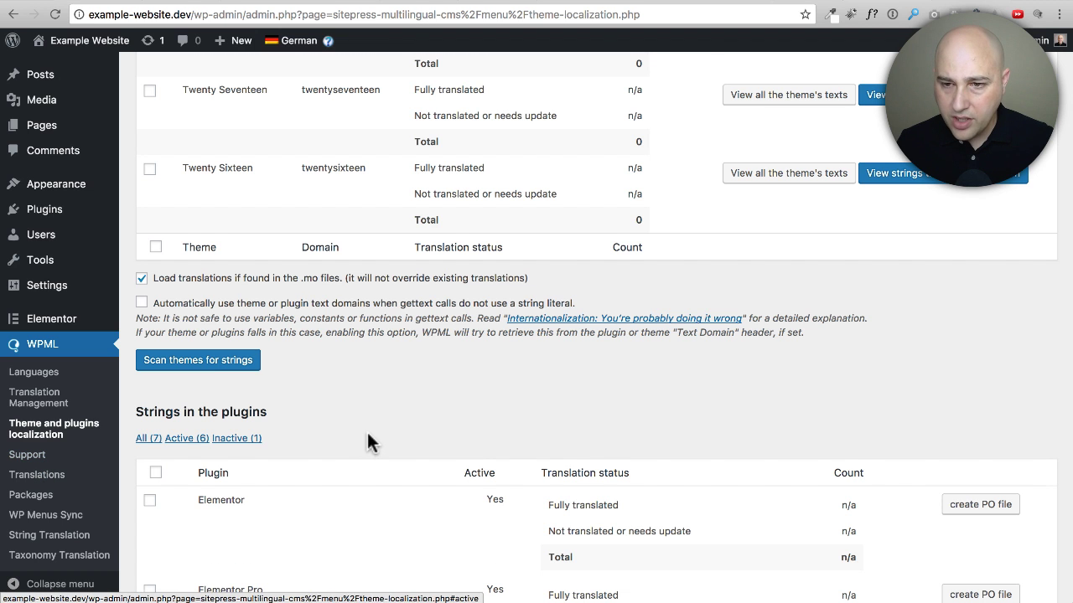
scroll(368, 443, down, 10)
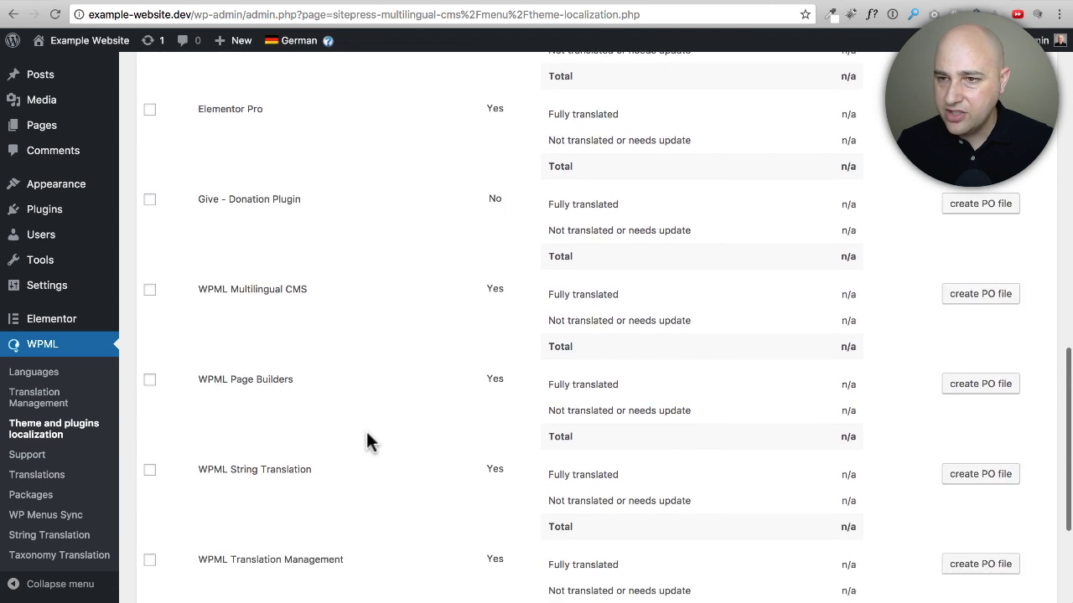
scroll(368, 443, down, 6)
scroll(368, 442, up, 10)
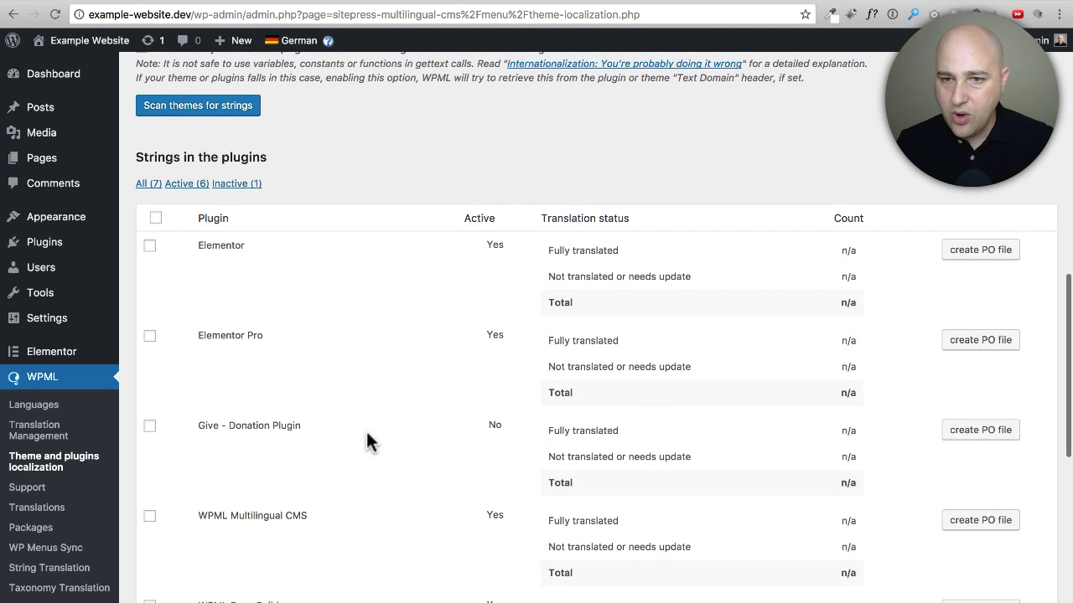
Select Give - Donation Plugin among the plugin strings and examine its translation status alongside the other plugins.
drag(306, 425, 176, 425)
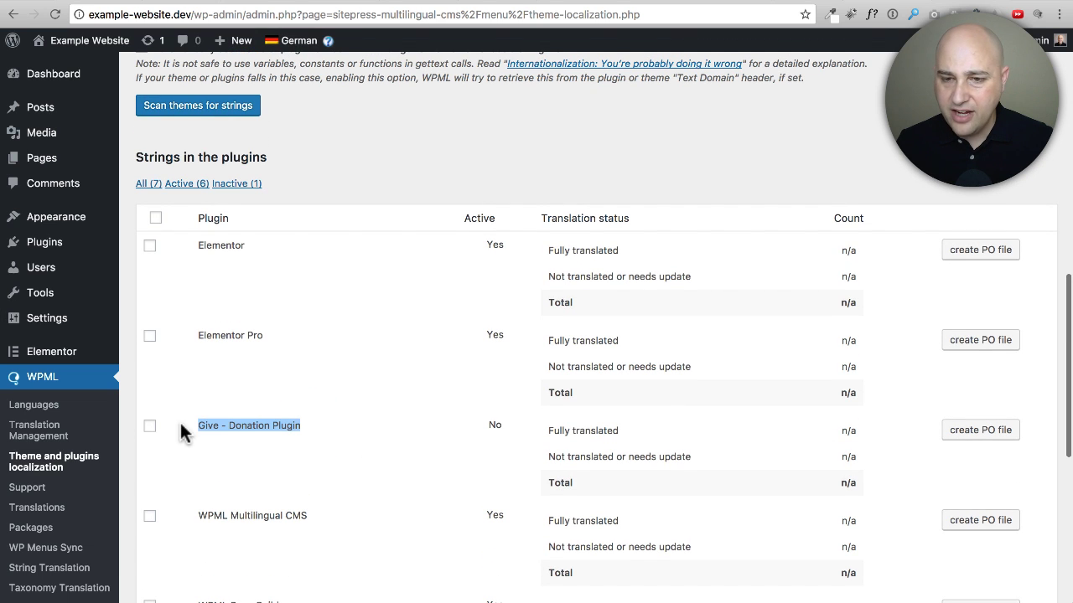
click(213, 429)
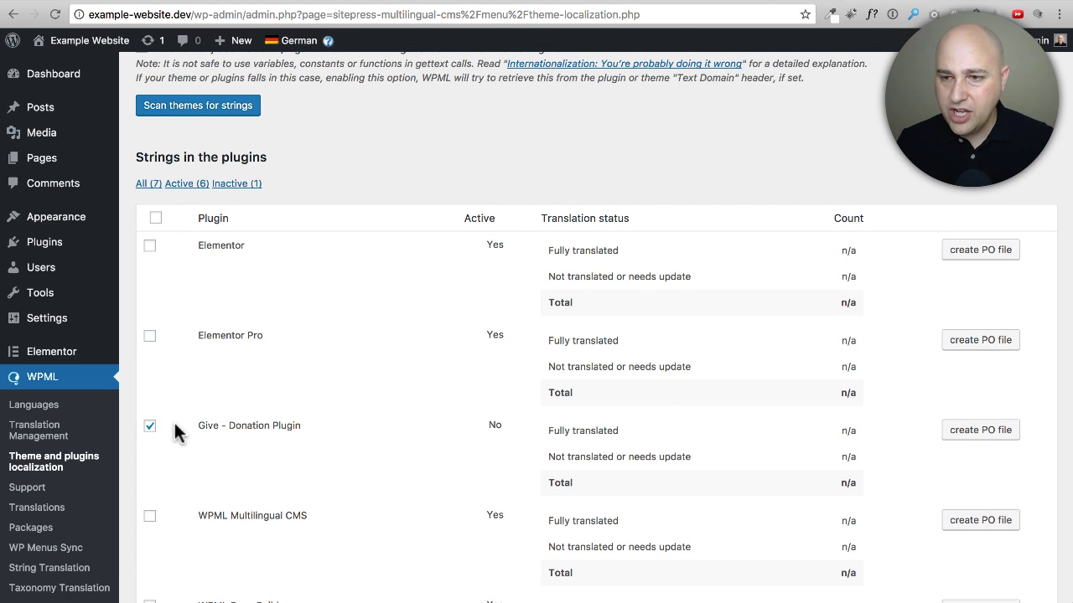
drag(633, 432, 531, 430)
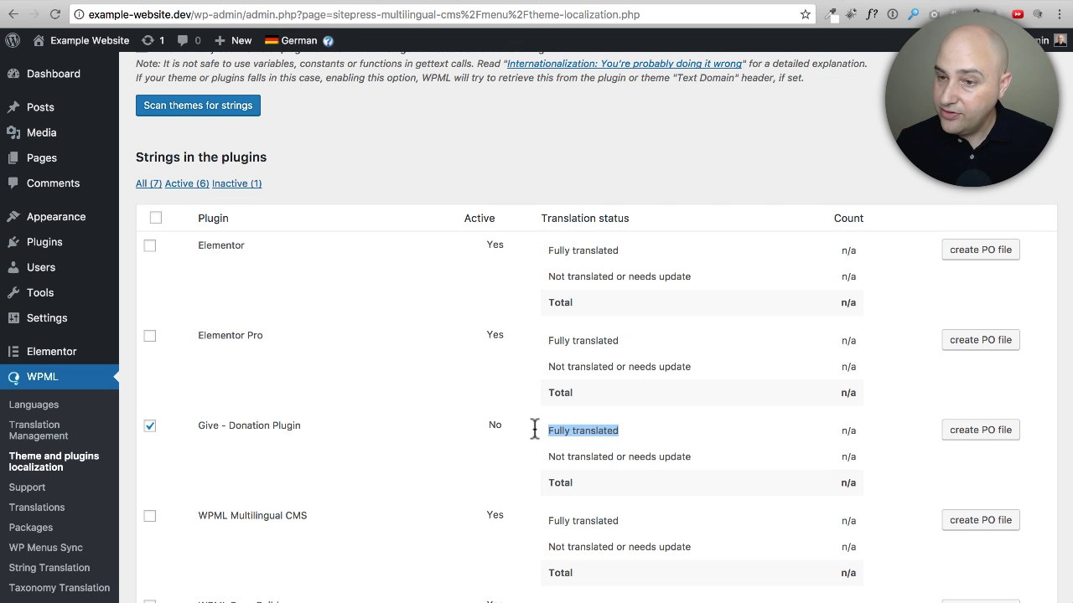
scroll(585, 319, down, 10)
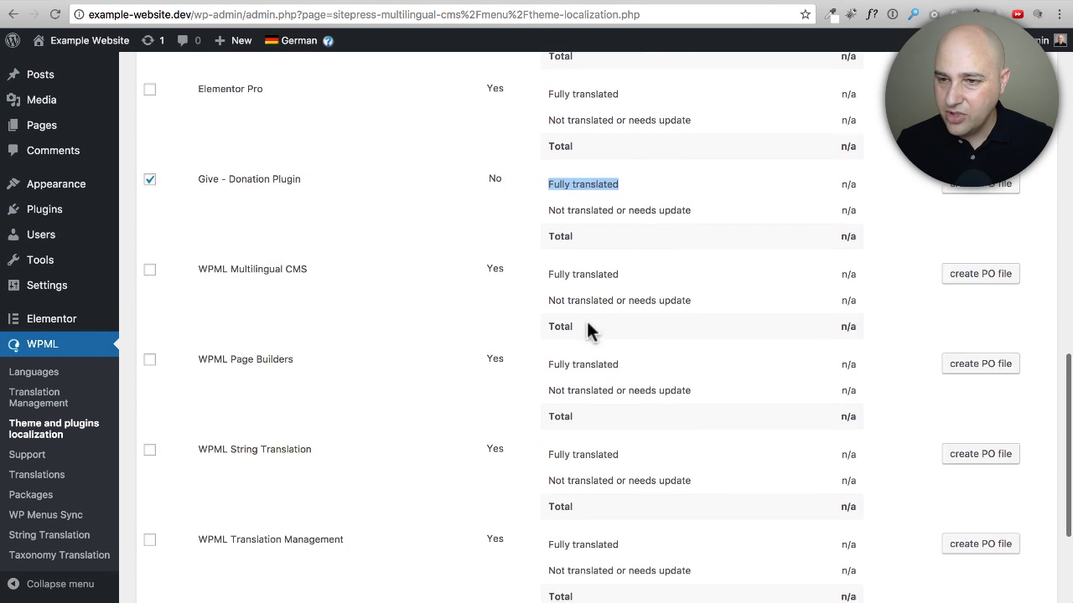
scroll(590, 347, up, 9)
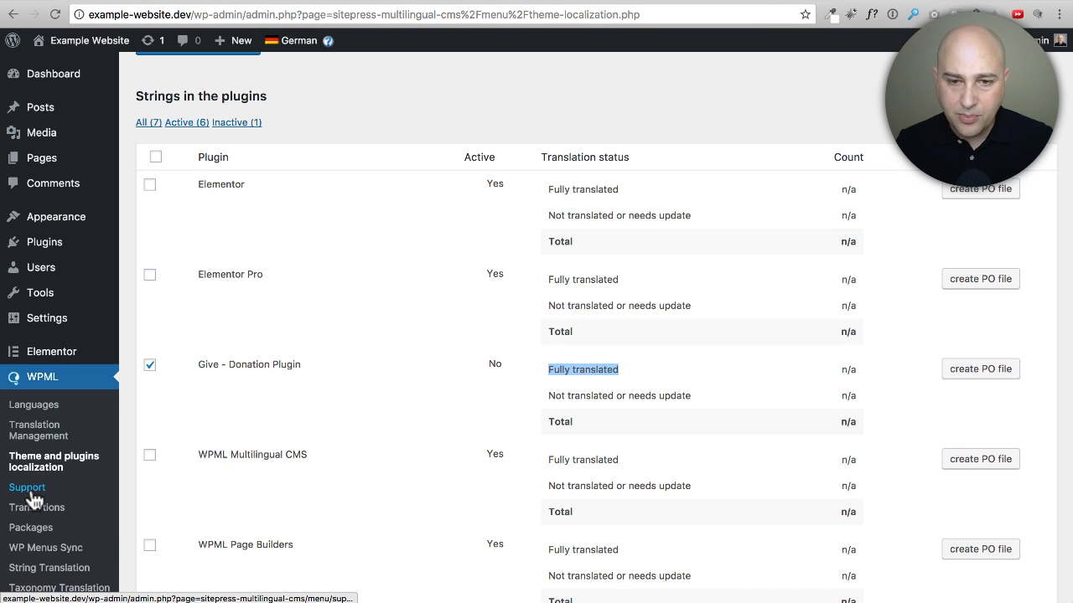
Inspect the Elementor package in WPML's package management, and open String Translation to look through the site's strings.
scroll(31, 501, down, 2)
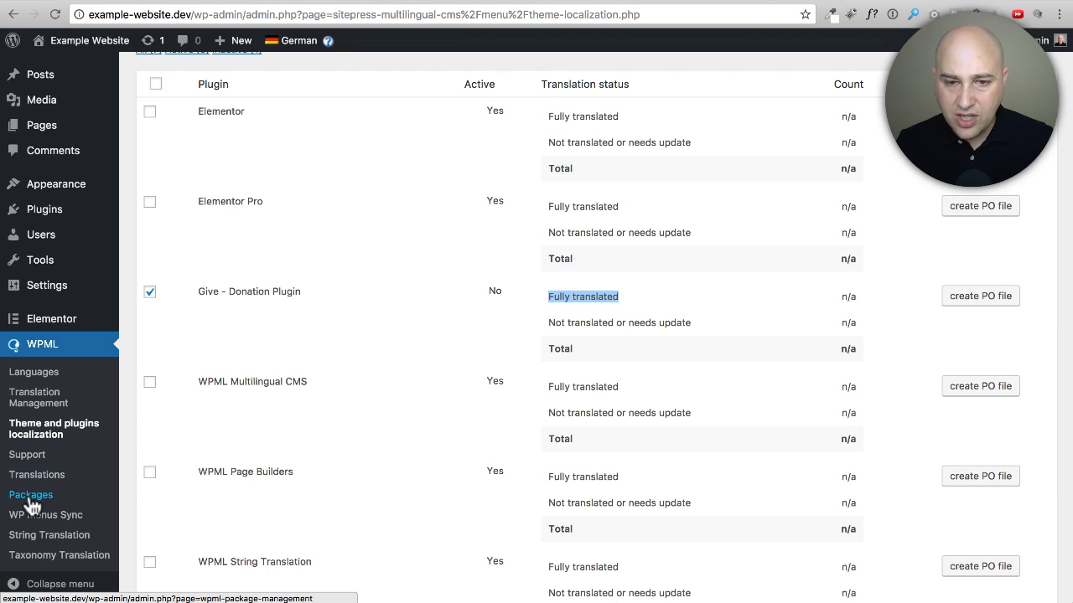
click(31, 501)
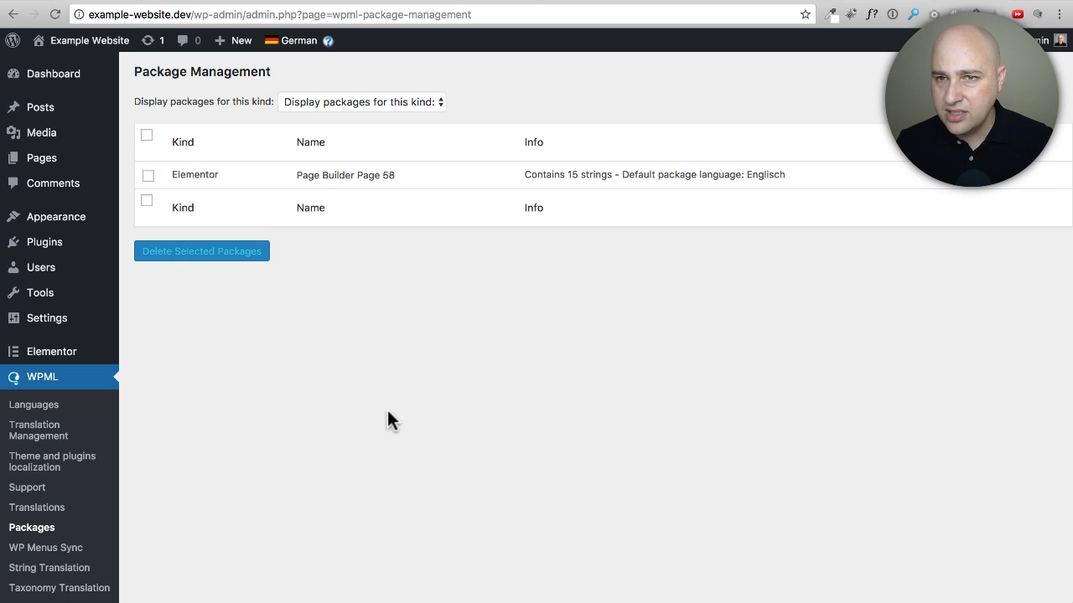
scroll(322, 513, down, 1)
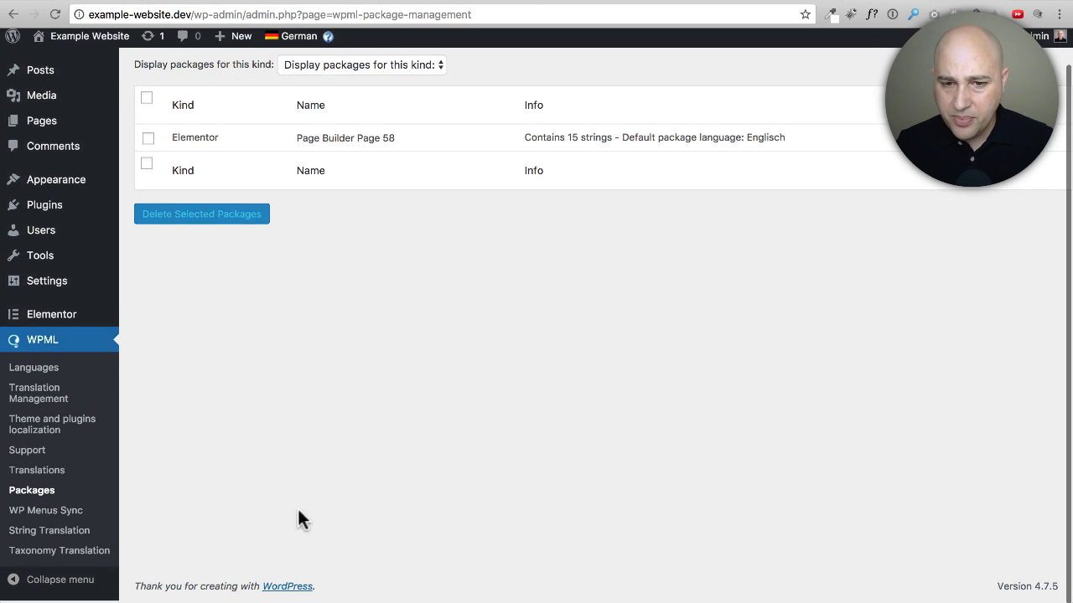
click(37, 540)
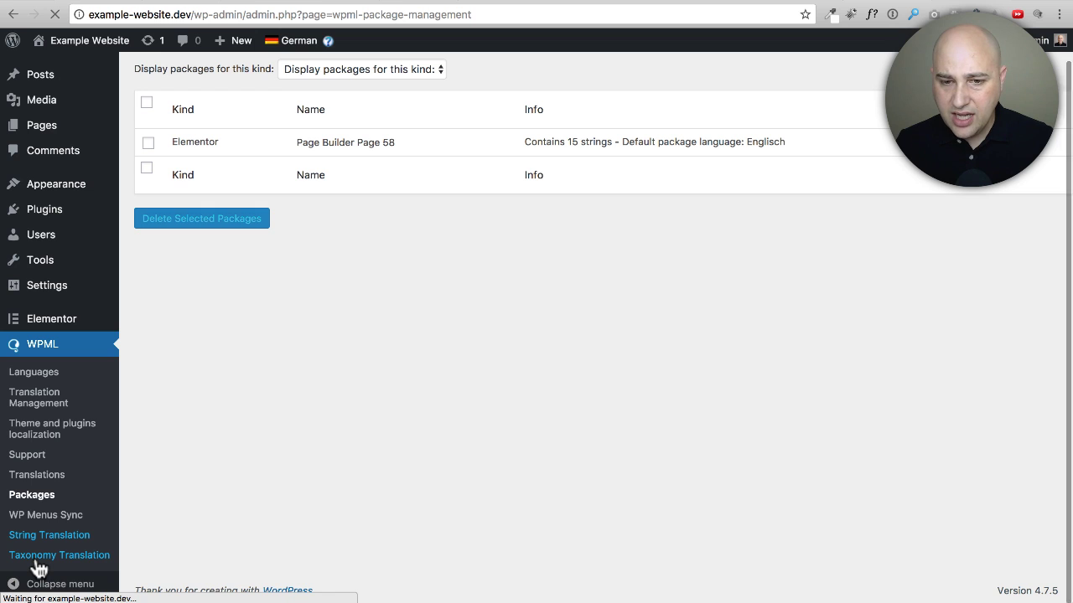
scroll(43, 570, down, 5)
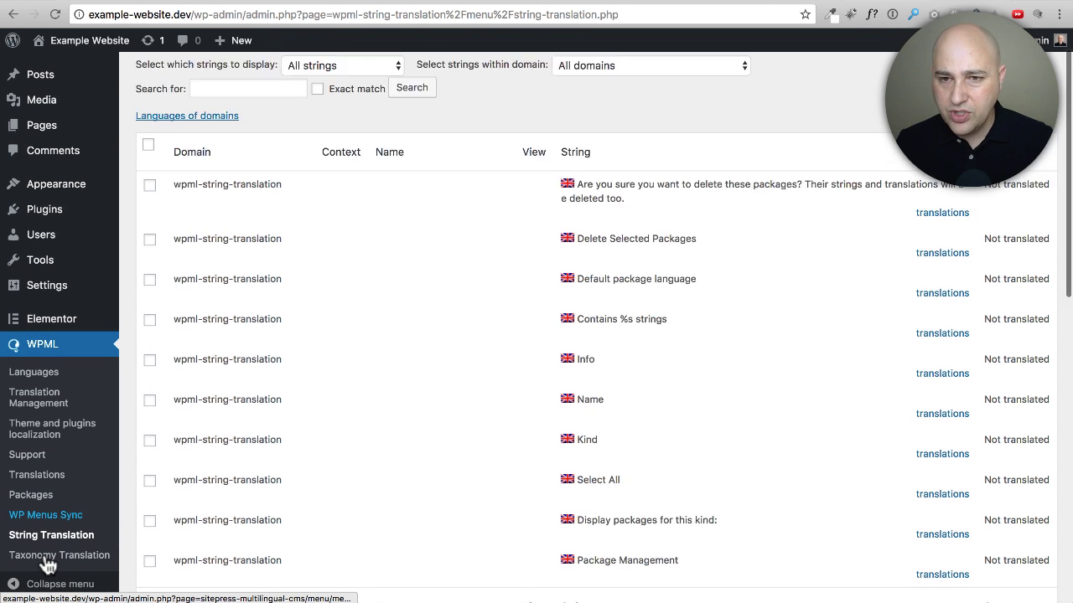
Open WPML's Taxonomy Translation page and review the option for choosing a taxonomy to translate.
click(58, 559)
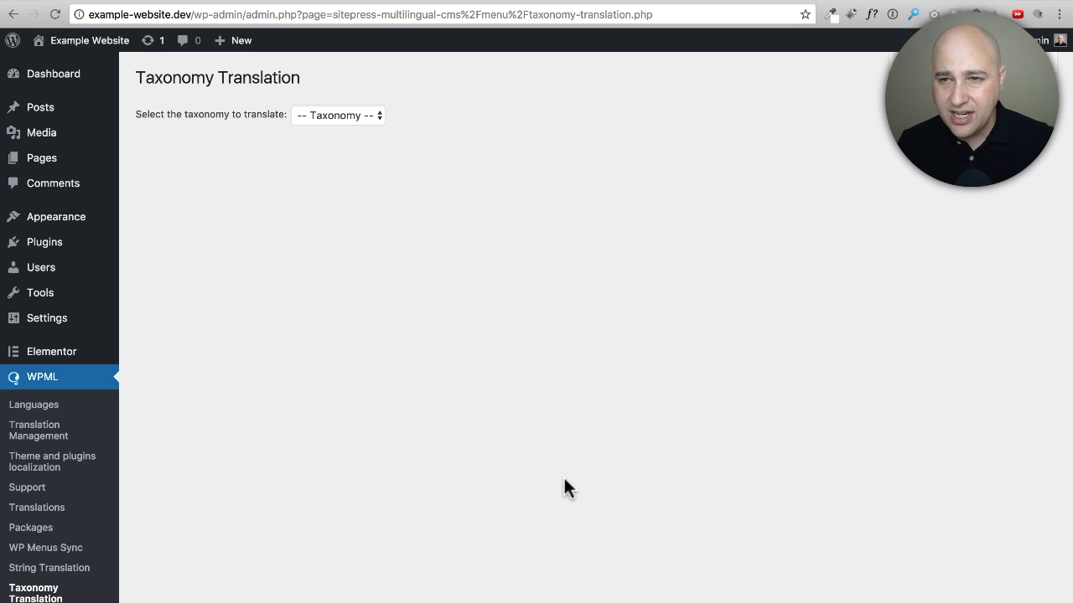
scroll(423, 467, down, 2)
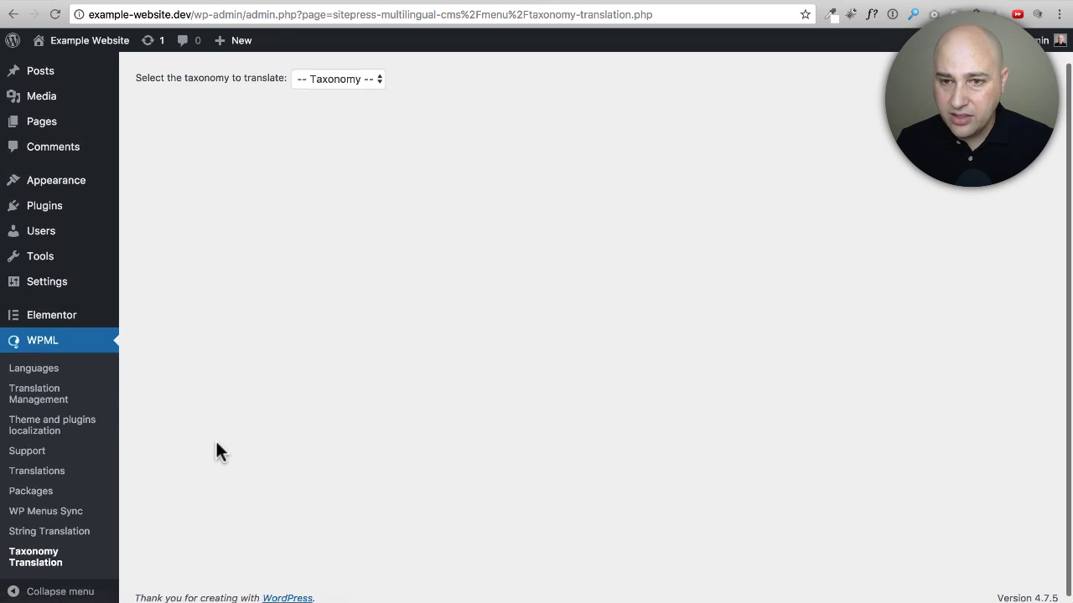
scroll(215, 451, up, 2)
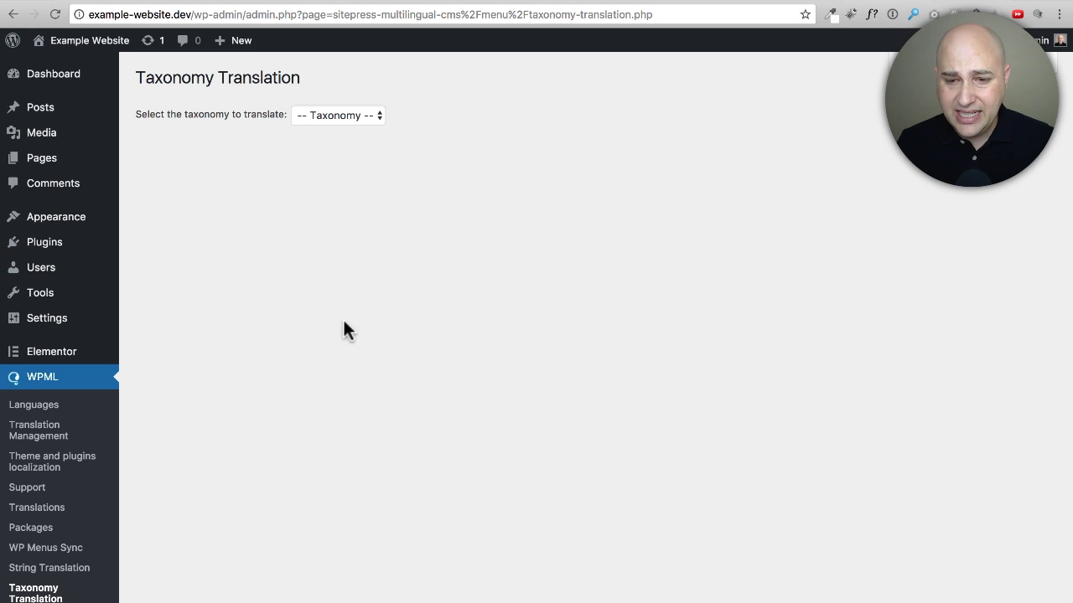
scroll(343, 328, down, 1)
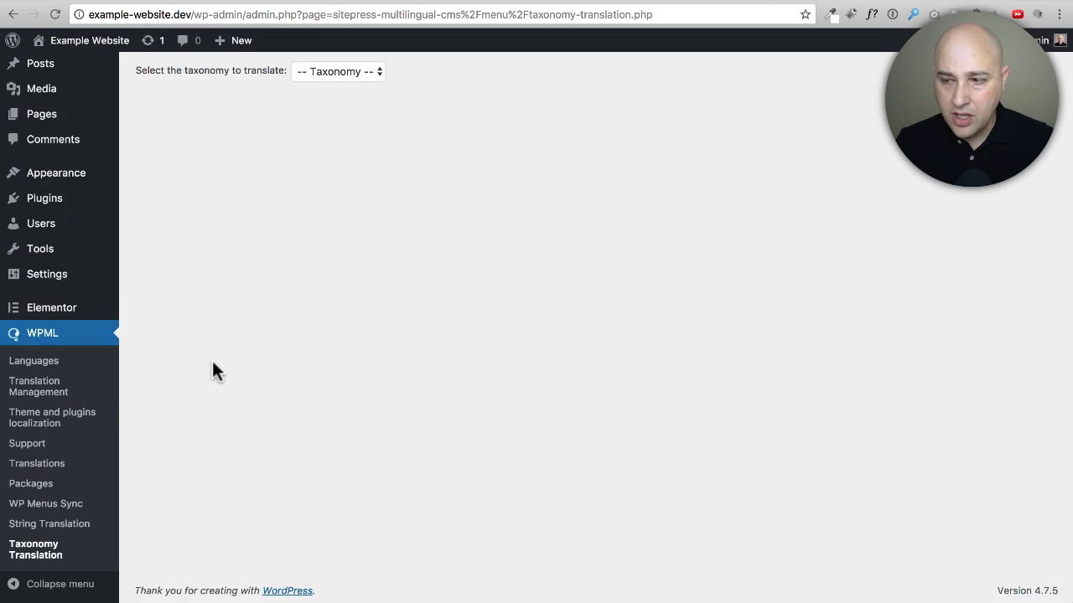
scroll(212, 362, up, 1)
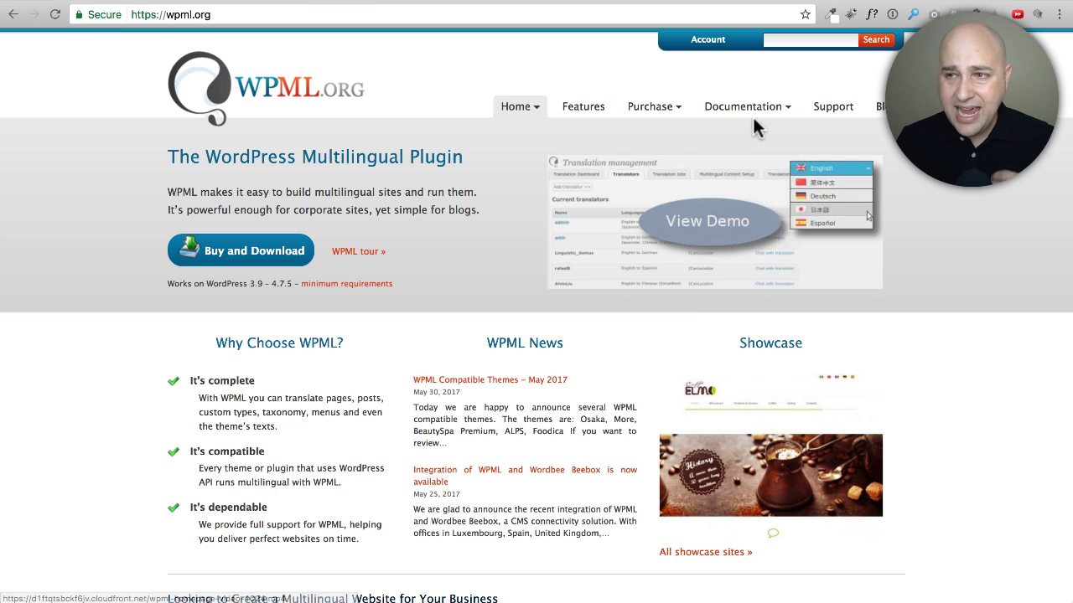
Look through the documentation topics offered on the wpml.org website.
mouse_move(752, 115)
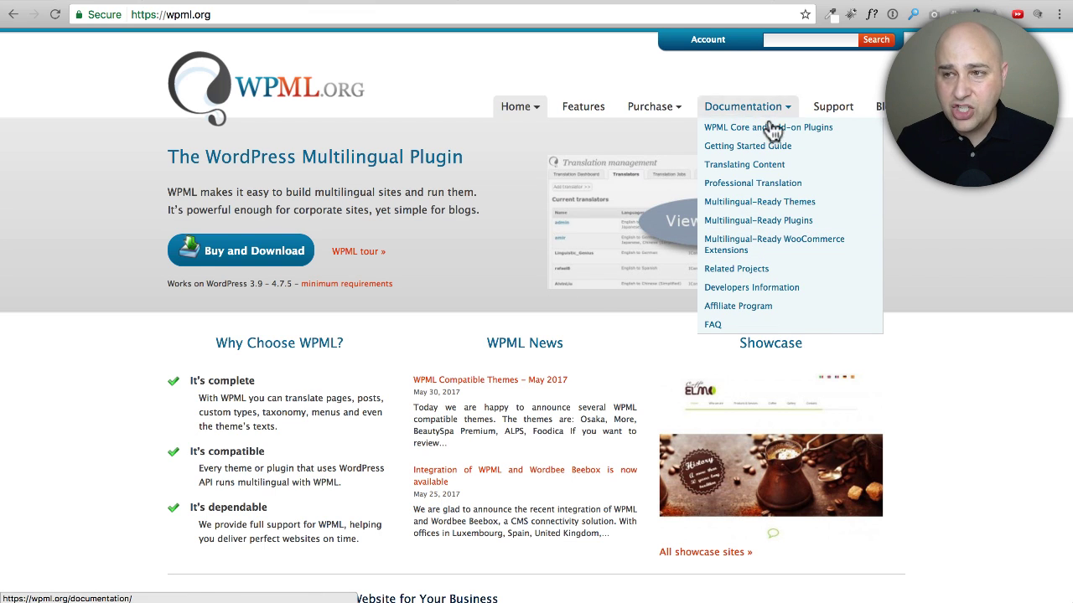